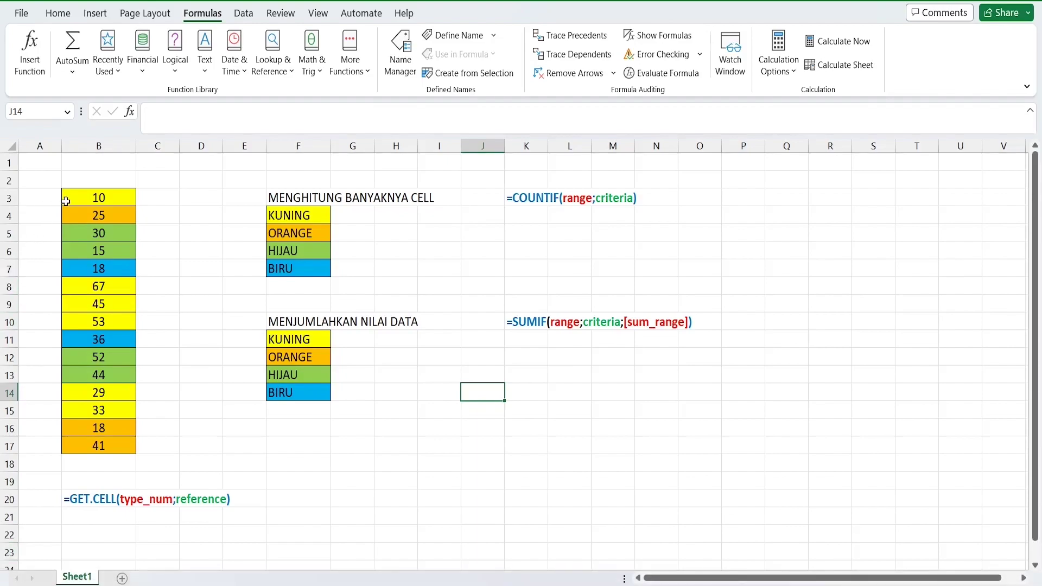
Look over the coloured values in column B and the colour labels KUNING to BIRU in both tables.
drag(64, 198, 122, 439)
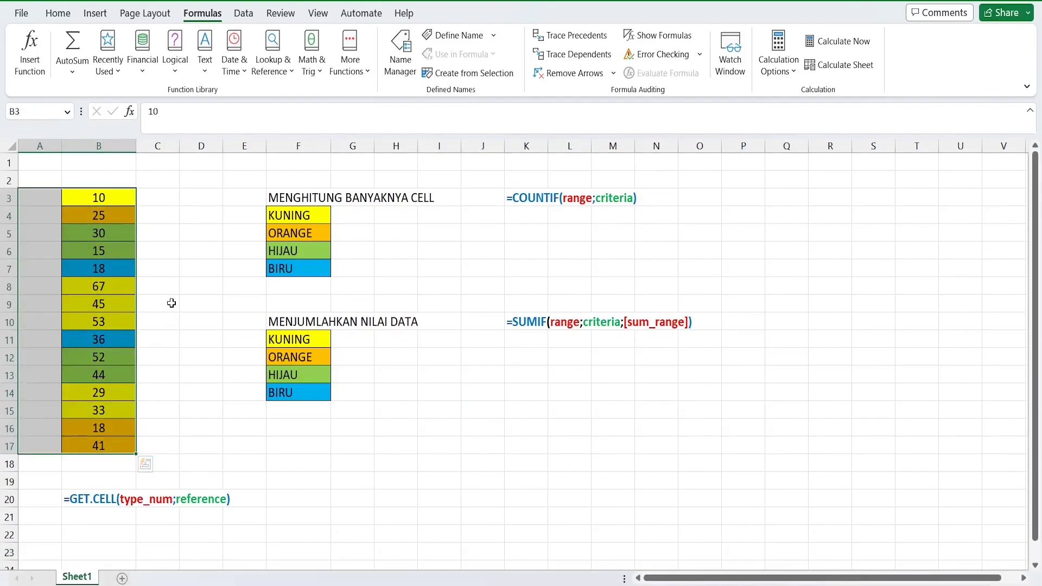
click(358, 217)
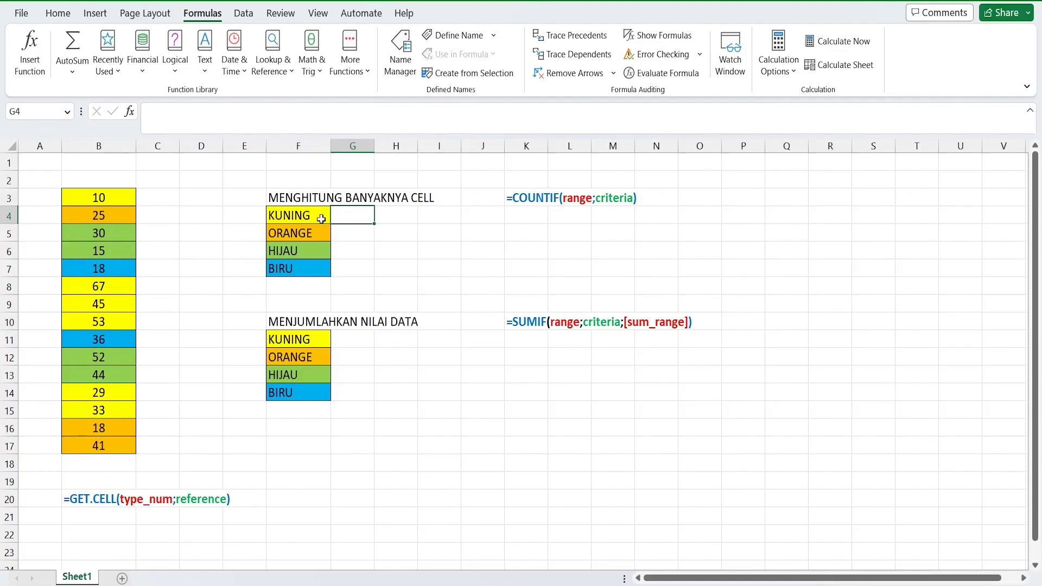
drag(321, 218, 318, 275)
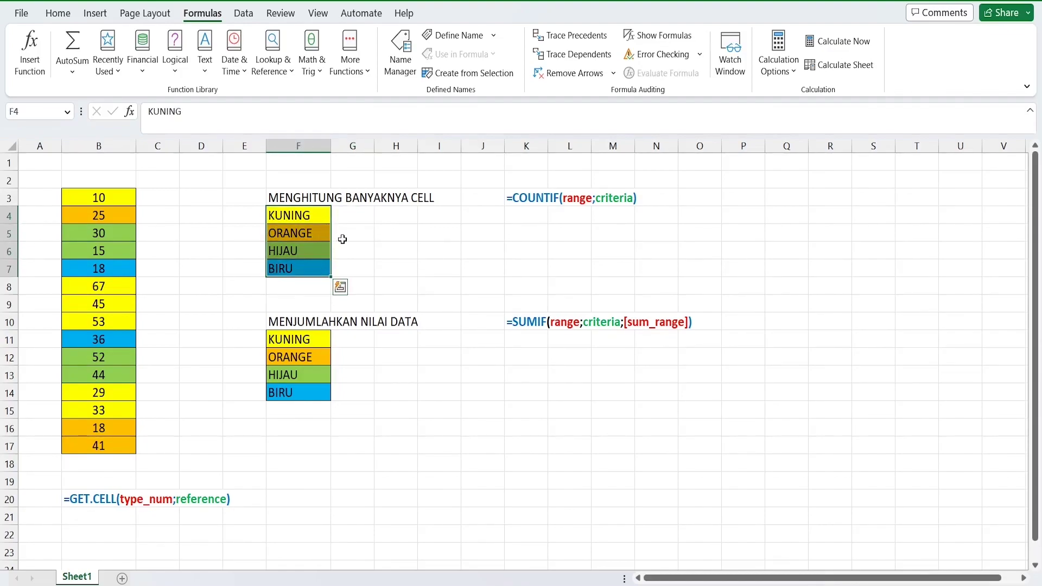
click(358, 214)
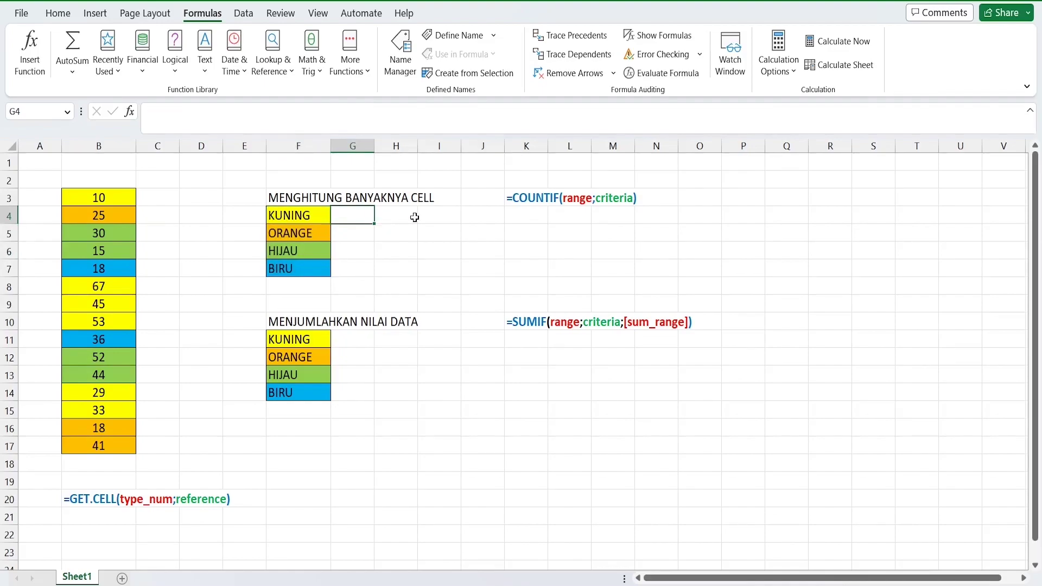
click(306, 305)
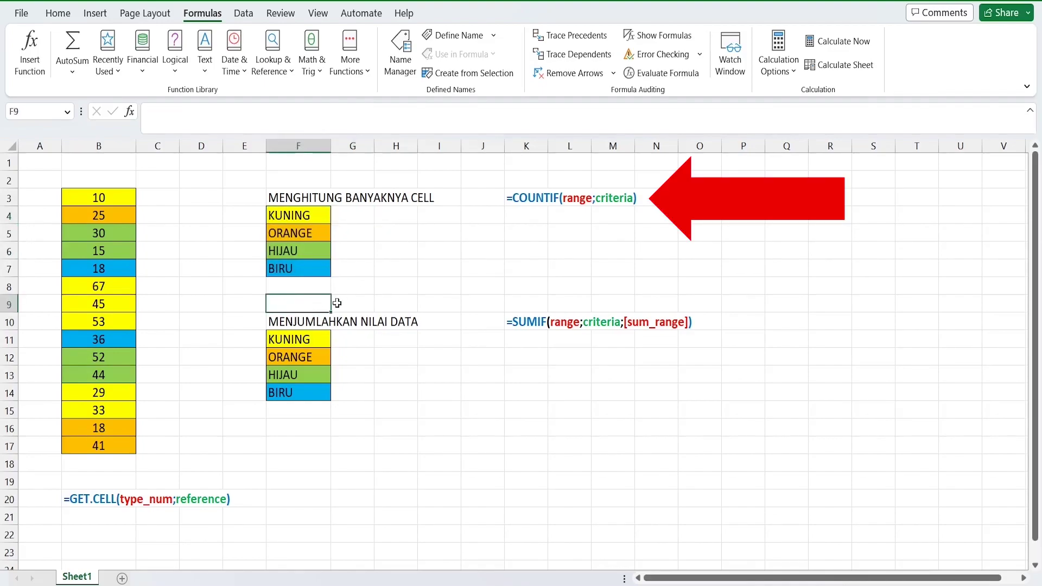
drag(324, 339, 327, 395)
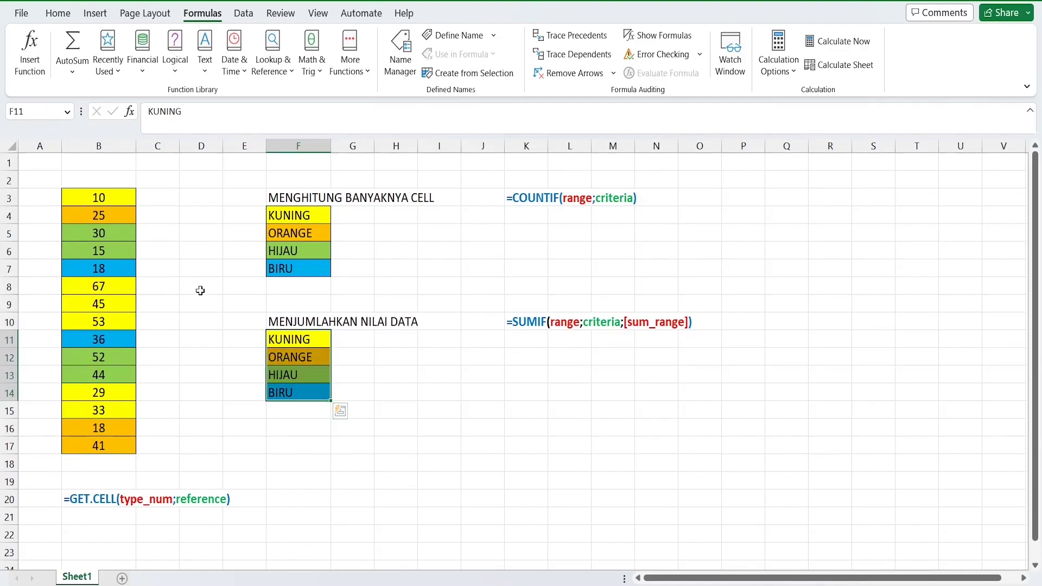
click(394, 341)
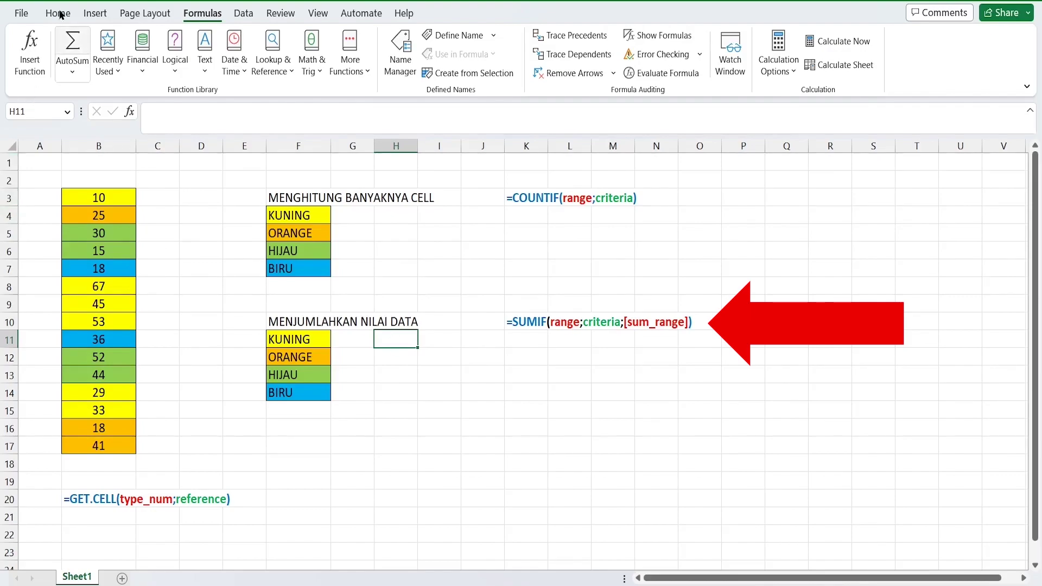
Move between the yellow 10 in B3, the orange 25 in B4 and cells C3 and C4 beside them.
click(162, 201)
key(Left)
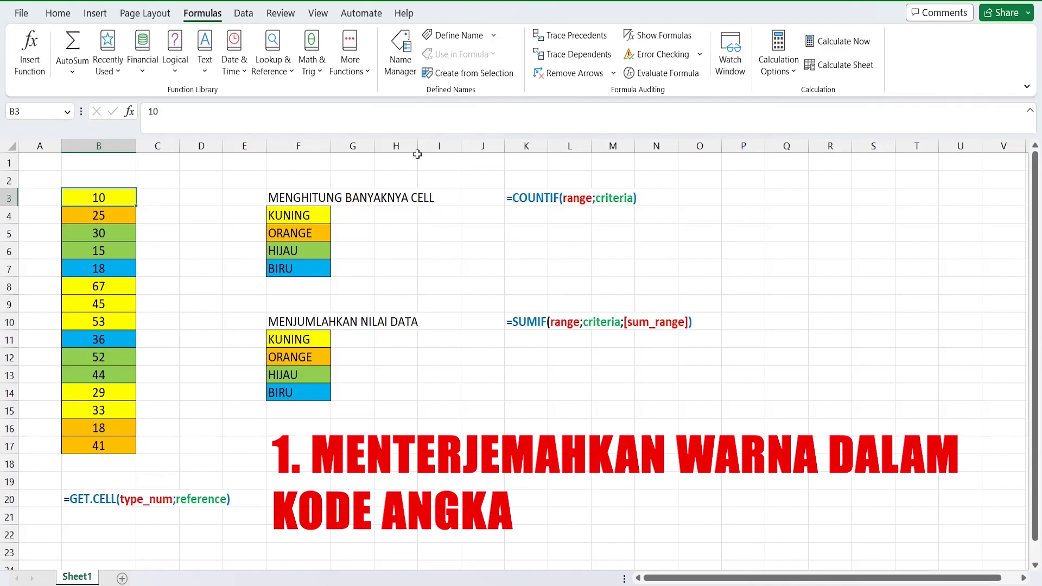
key(Right)
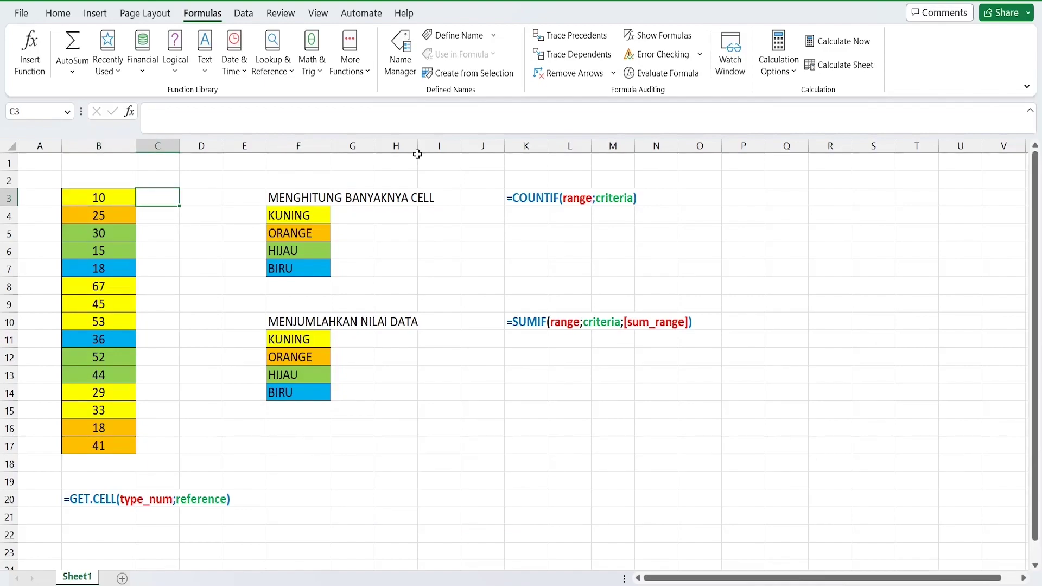
key(Left)
key(Right)
key(Down)
key(Left)
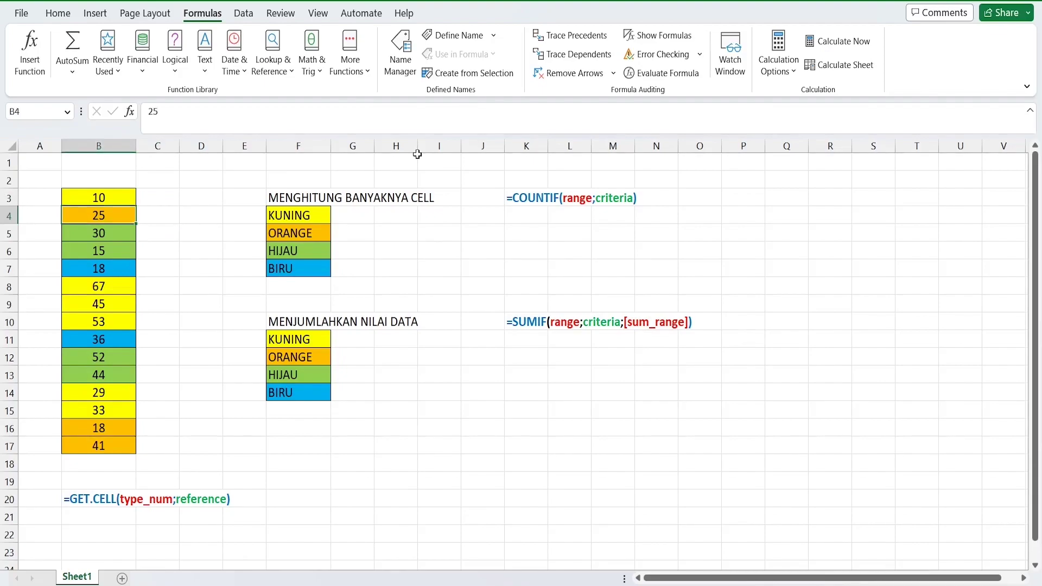
key(Right)
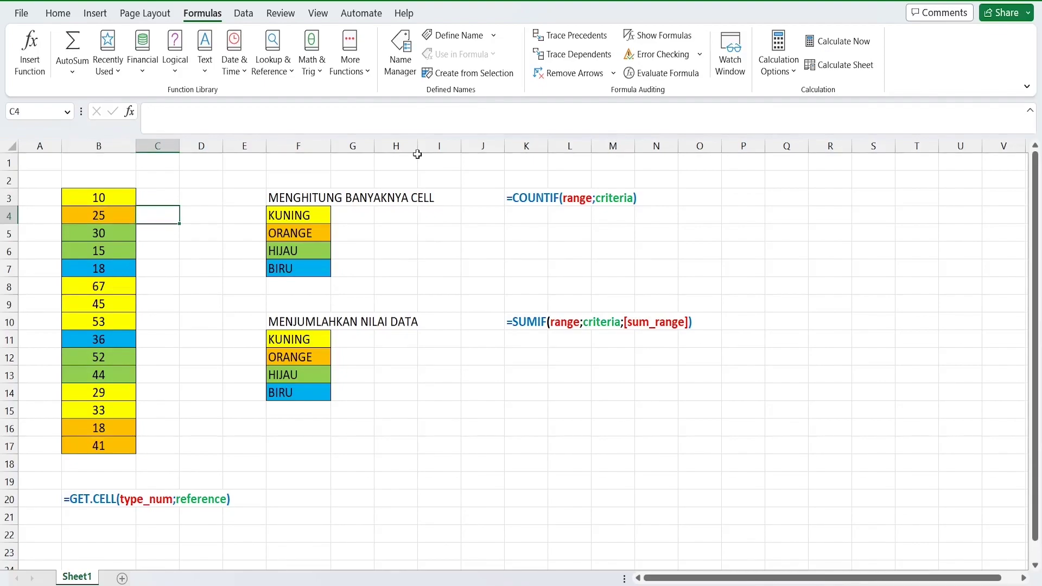
key(Up)
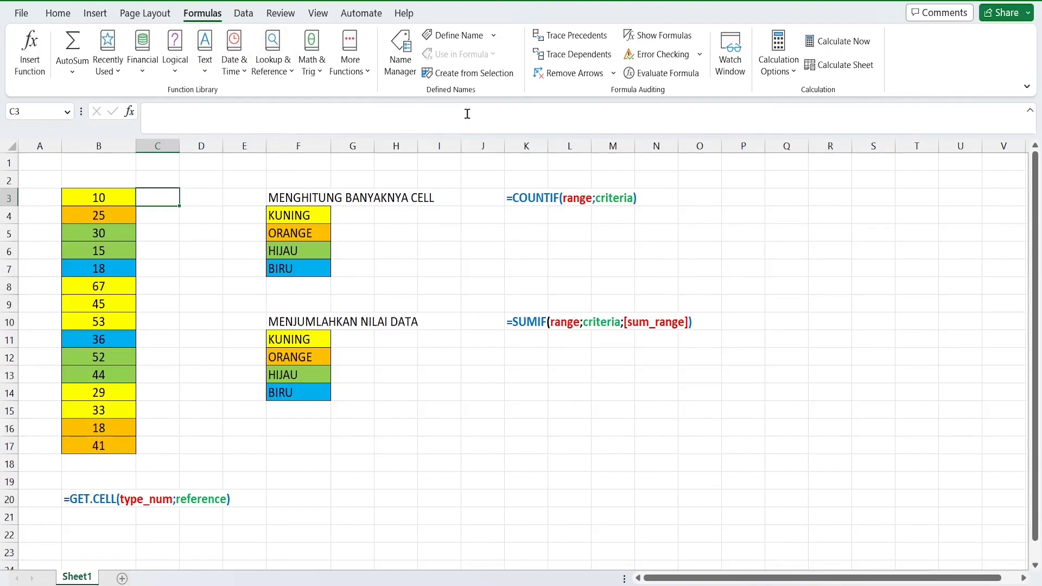
Start a new defined name COLOR_INDEX in Name Manager with its Refers to box emptied.
click(400, 69)
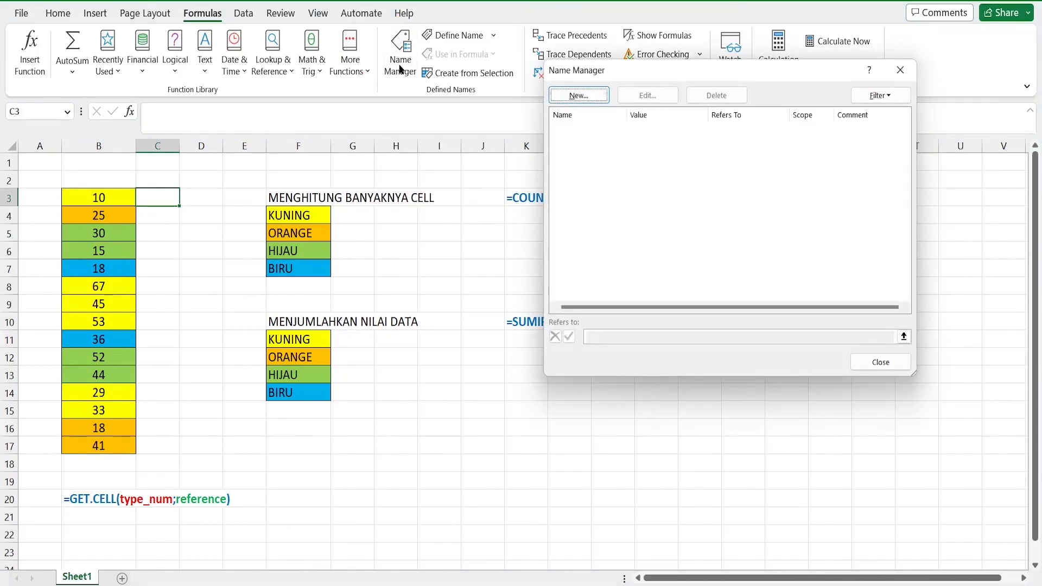
click(590, 98)
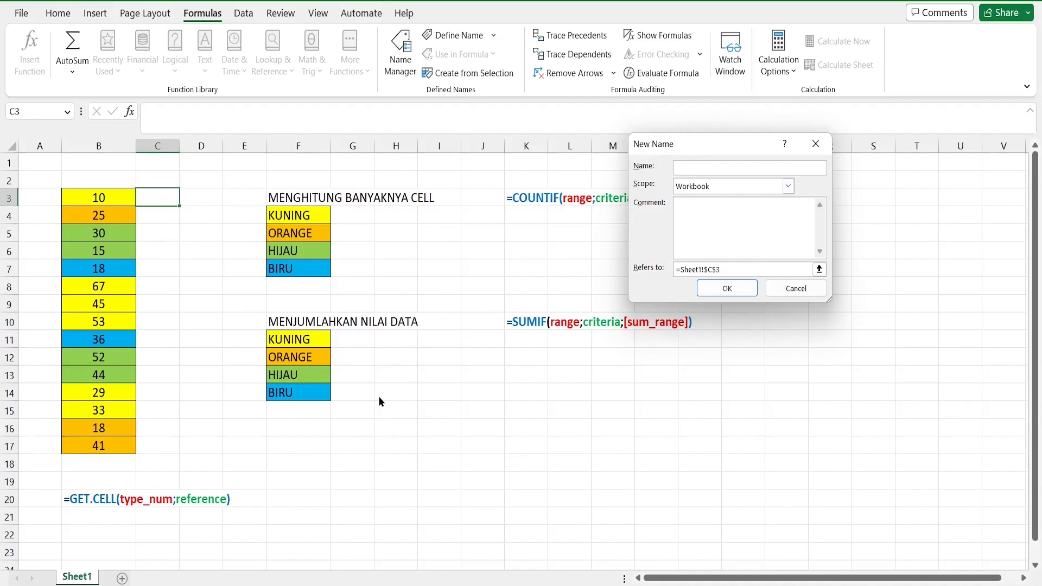
text(COLOR_I)
text(NDEX)
drag(740, 270, 658, 271)
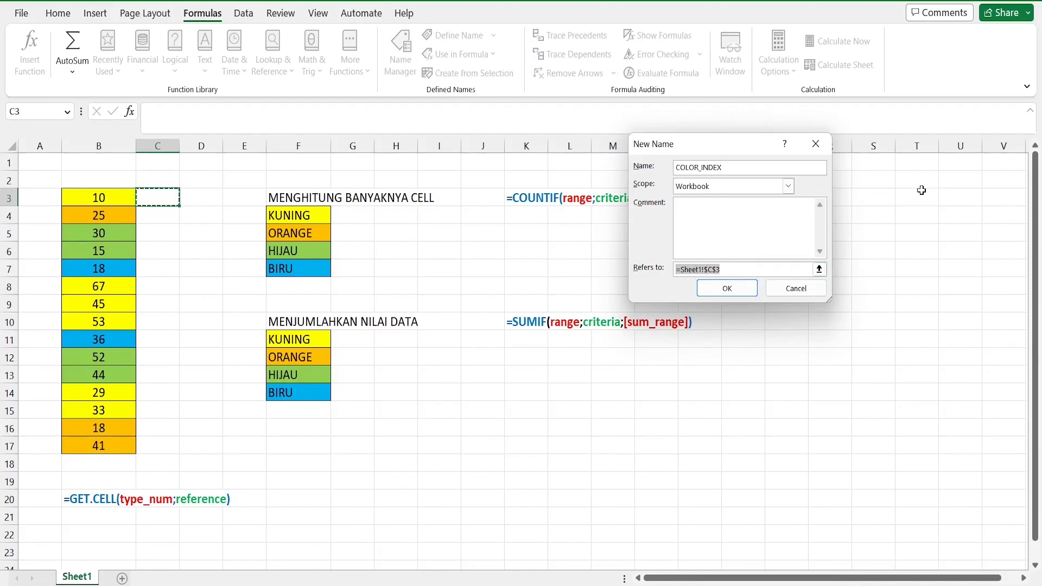
key(BackSpace)
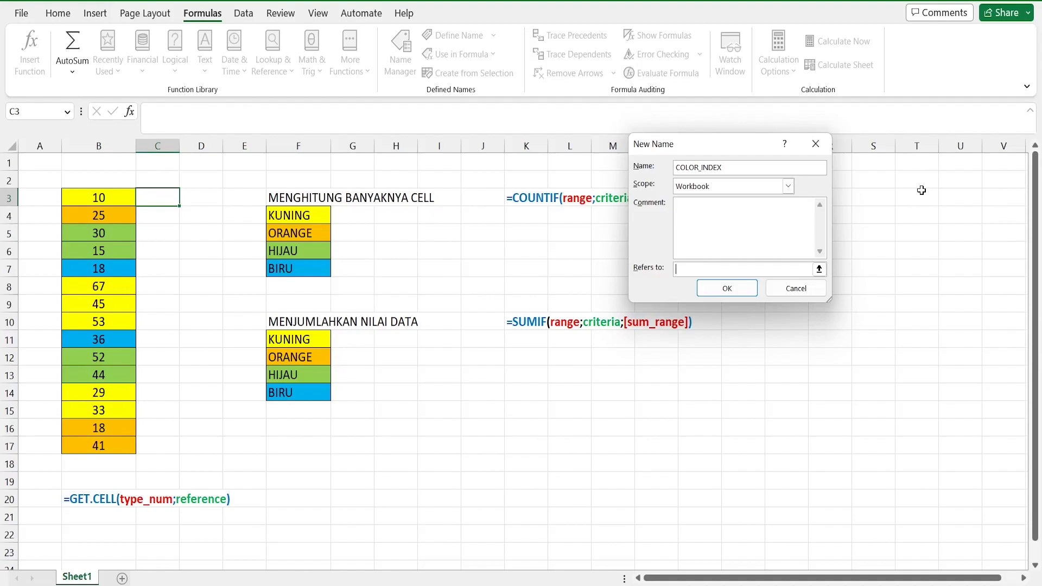
Define COLOR_INDEX as =GET.CELL(38;Sheet1!B3) with a relative B3 reference, then close Name Manager.
text(=)
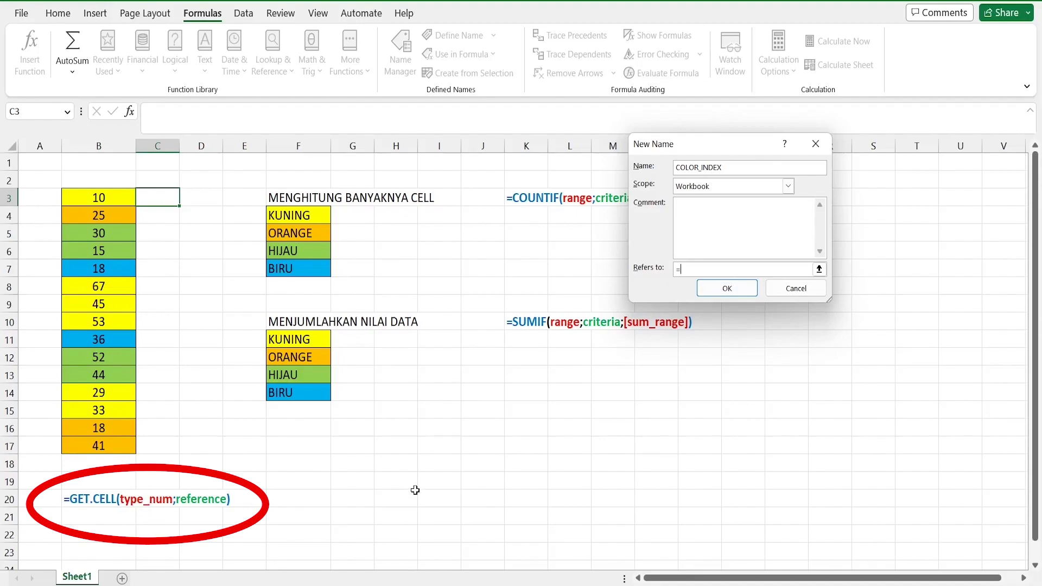
text(GET.CELL()
text(38)
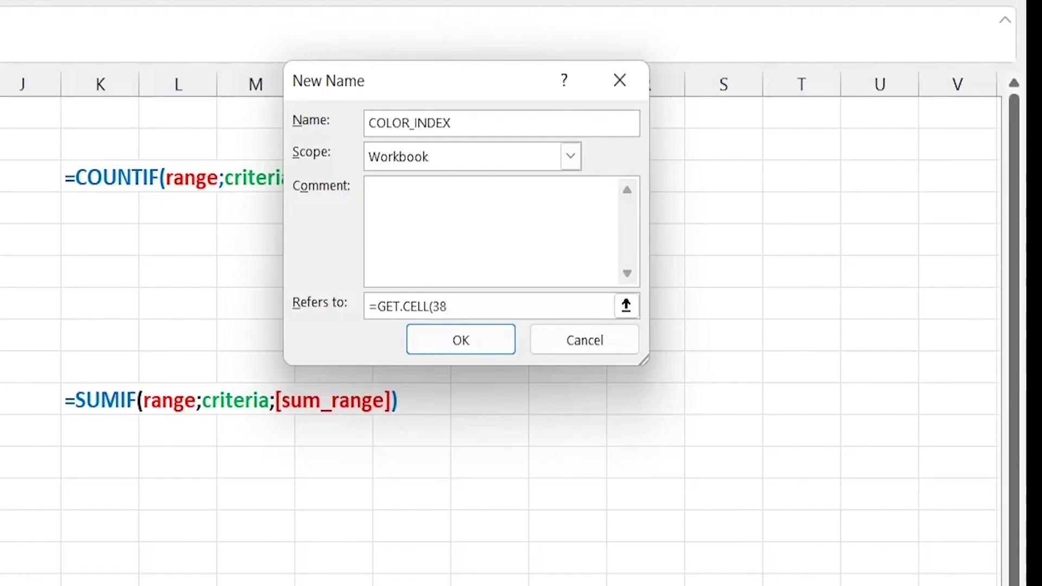
text(;)
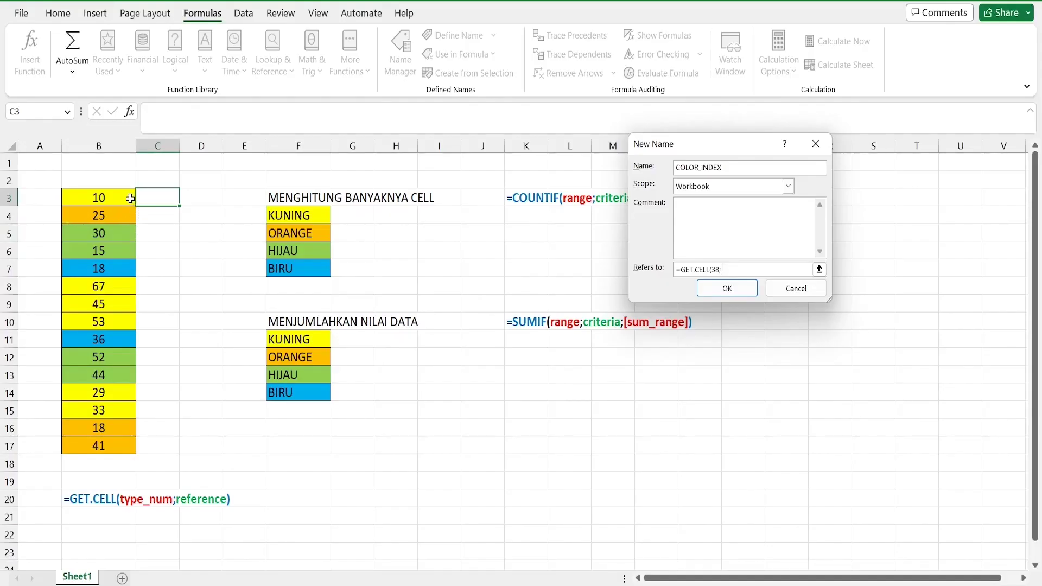
click(126, 197)
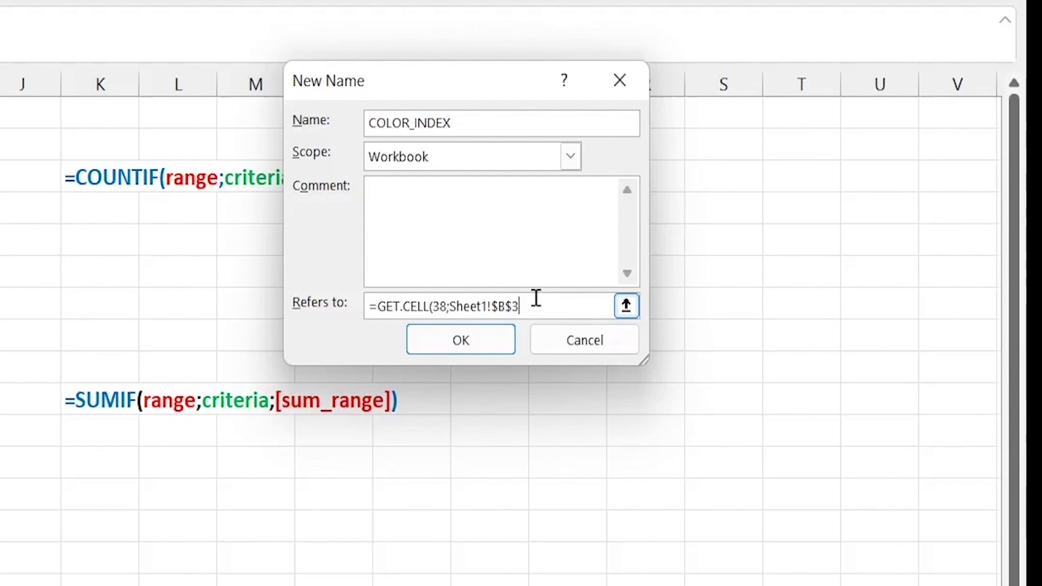
key(F4)
key(F4)
key(F4)
click(473, 332)
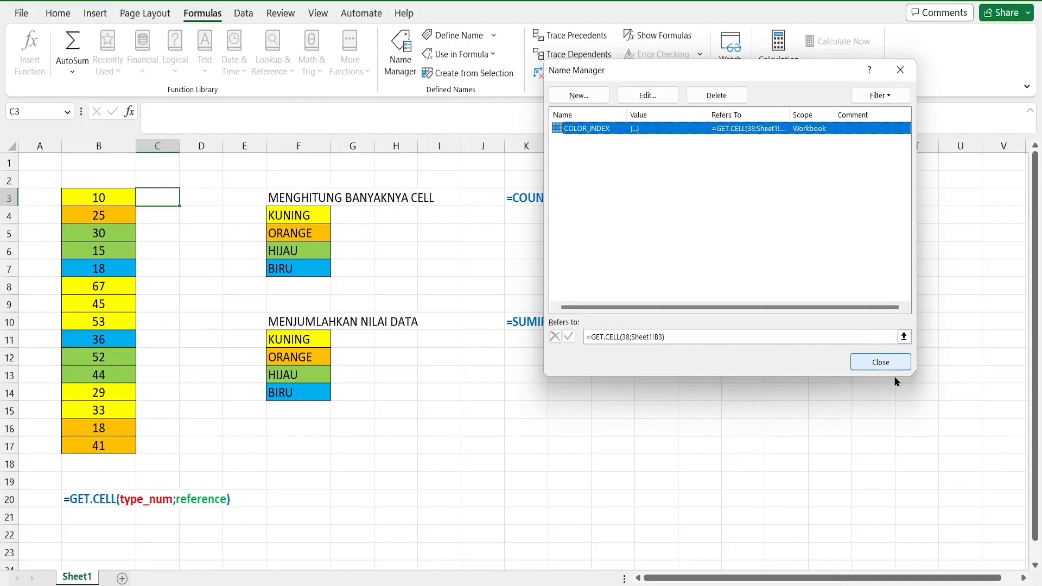
click(768, 480)
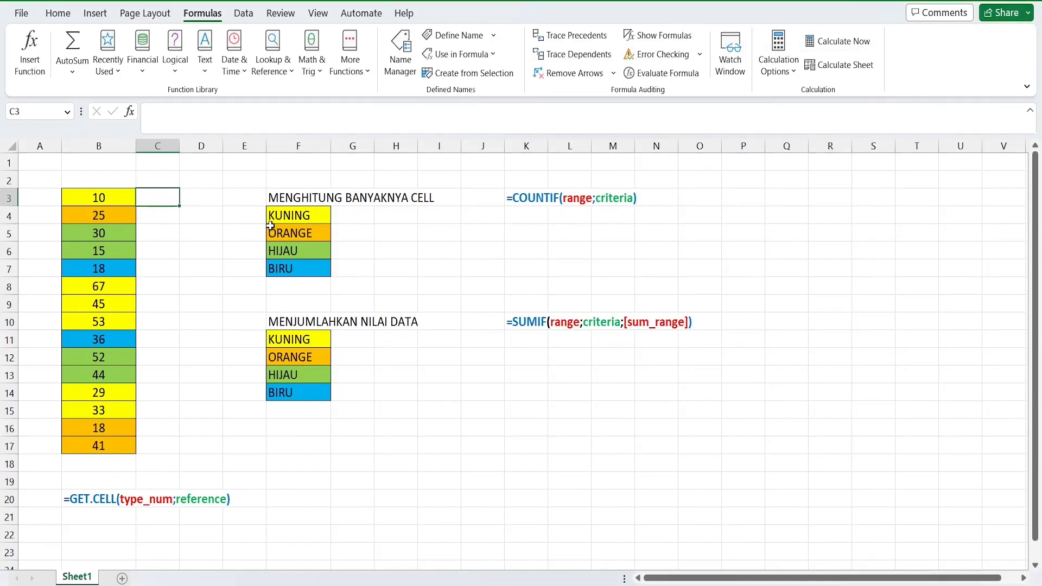
Enter =COLOR_INDEX in C3, which returns 6 for the yellow 10 in B3.
text(=)
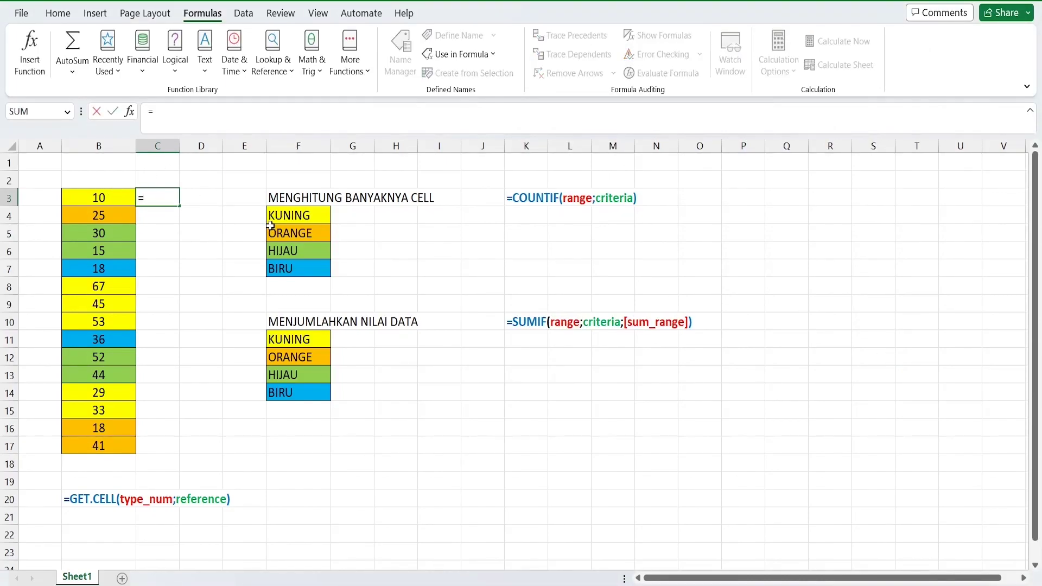
text(COLO)
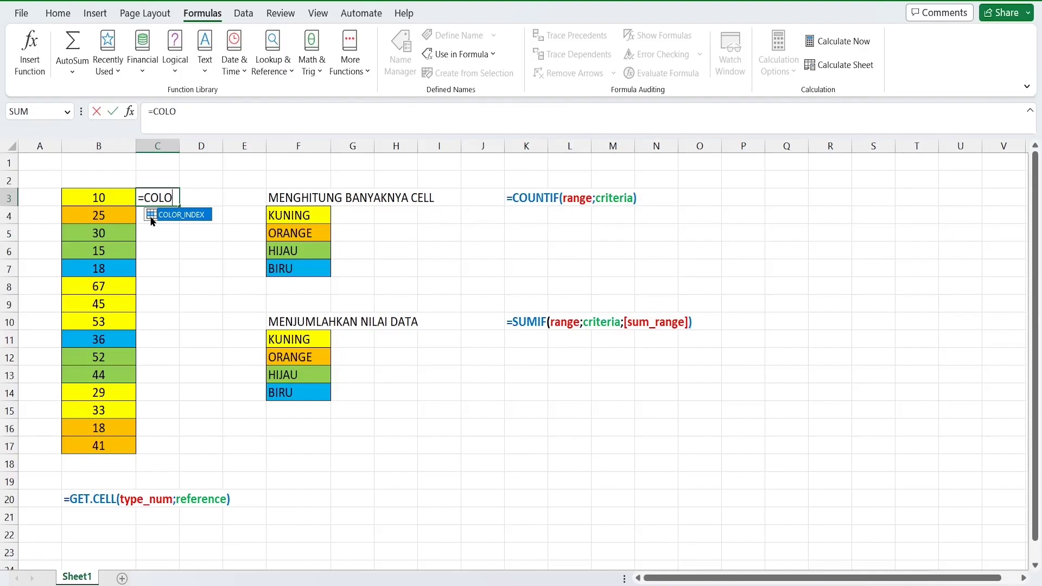
double_click(183, 216)
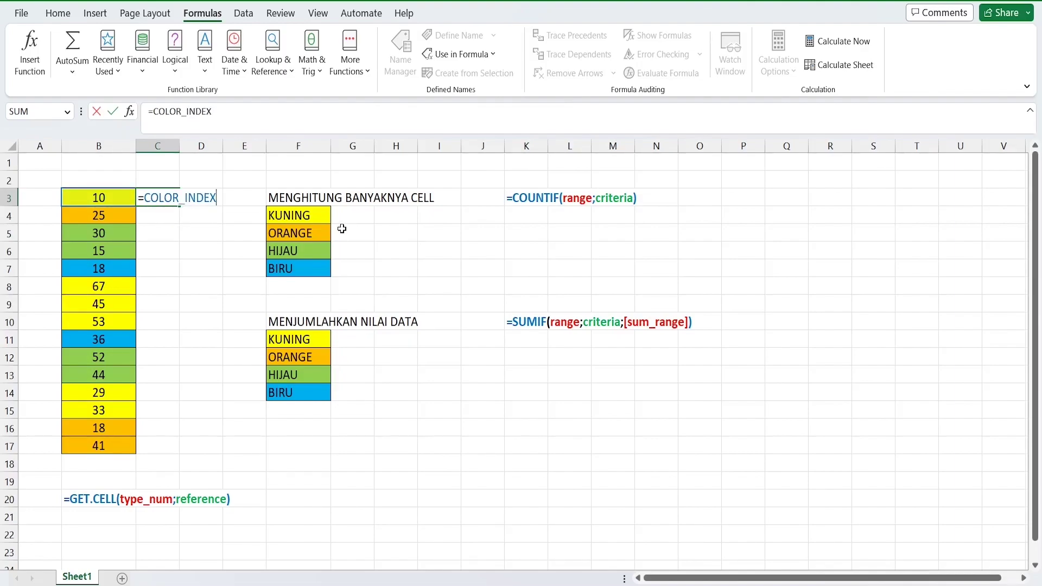
key(Return)
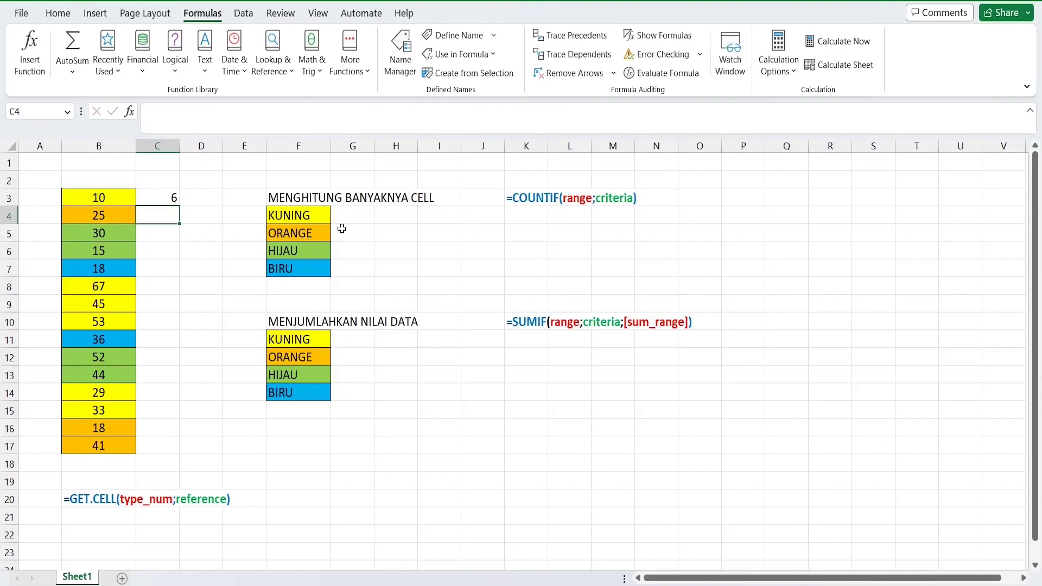
click(118, 197)
click(156, 199)
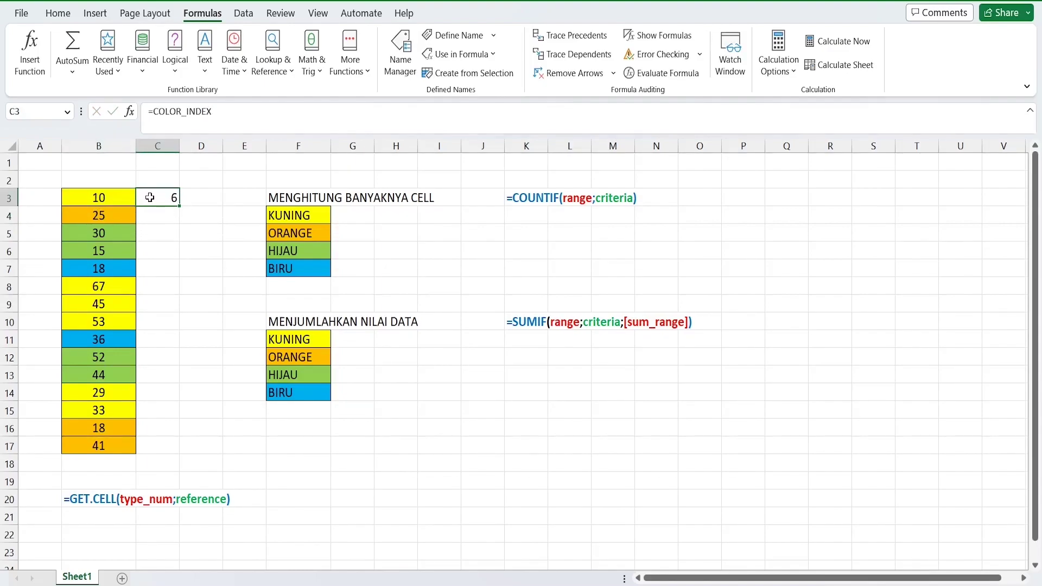
click(119, 198)
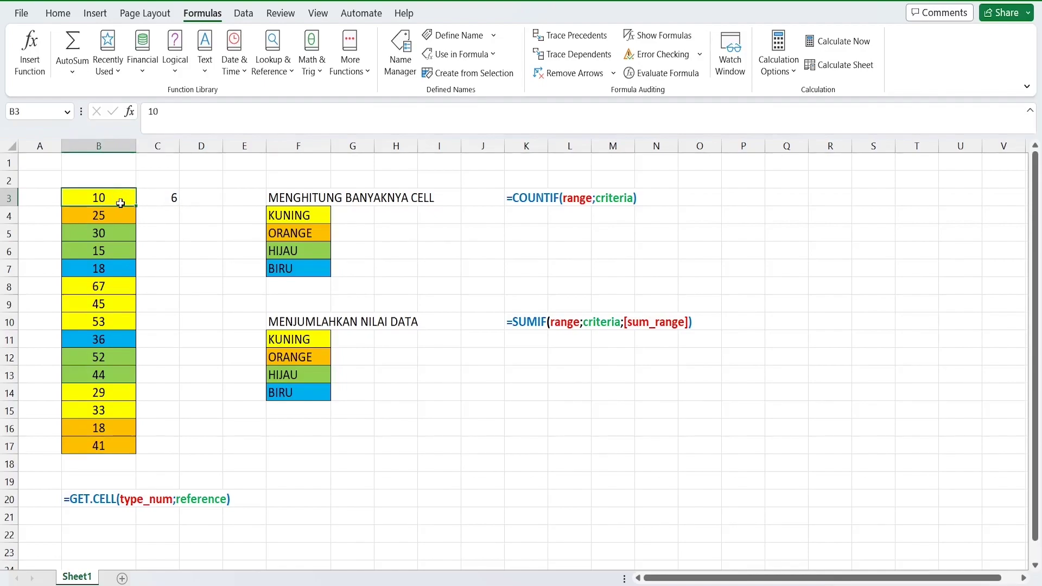
click(148, 198)
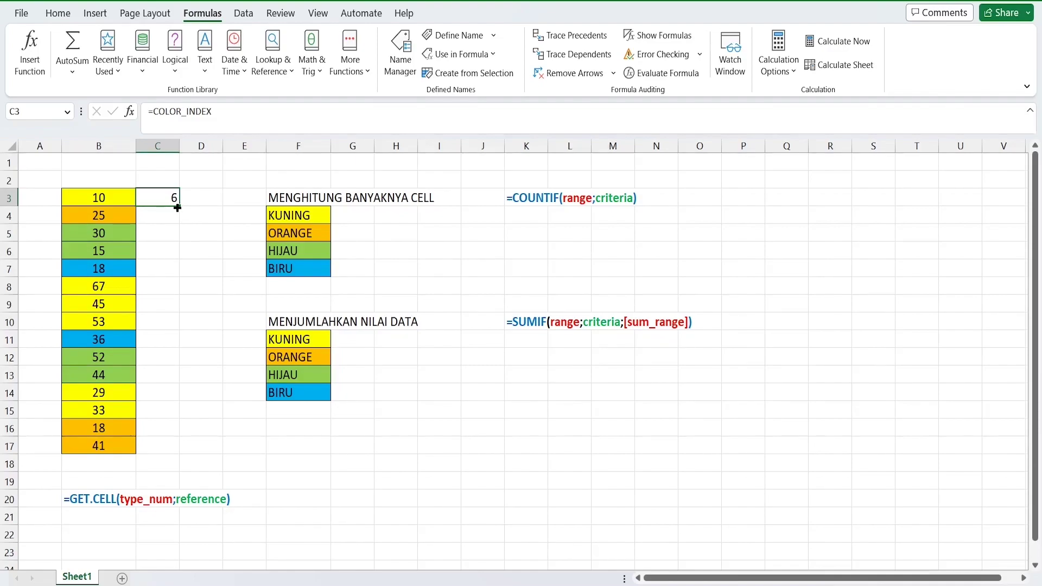
drag(178, 208, 175, 452)
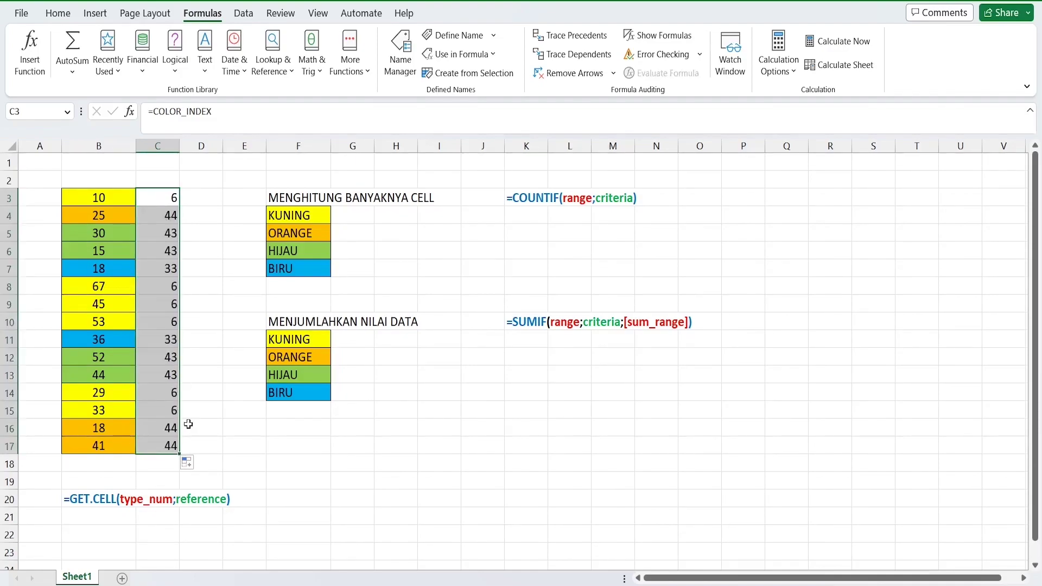
click(221, 294)
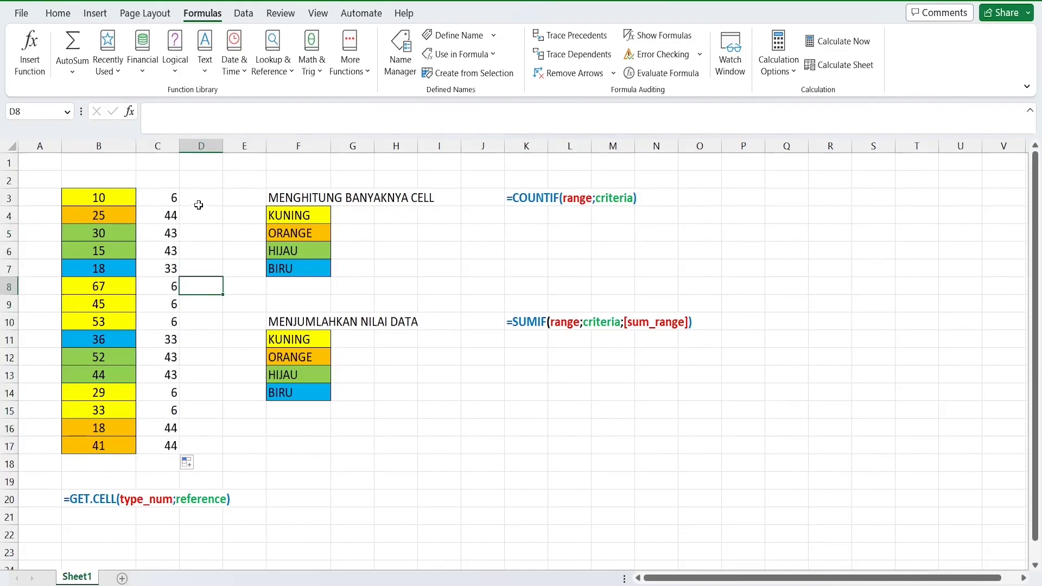
click(125, 196)
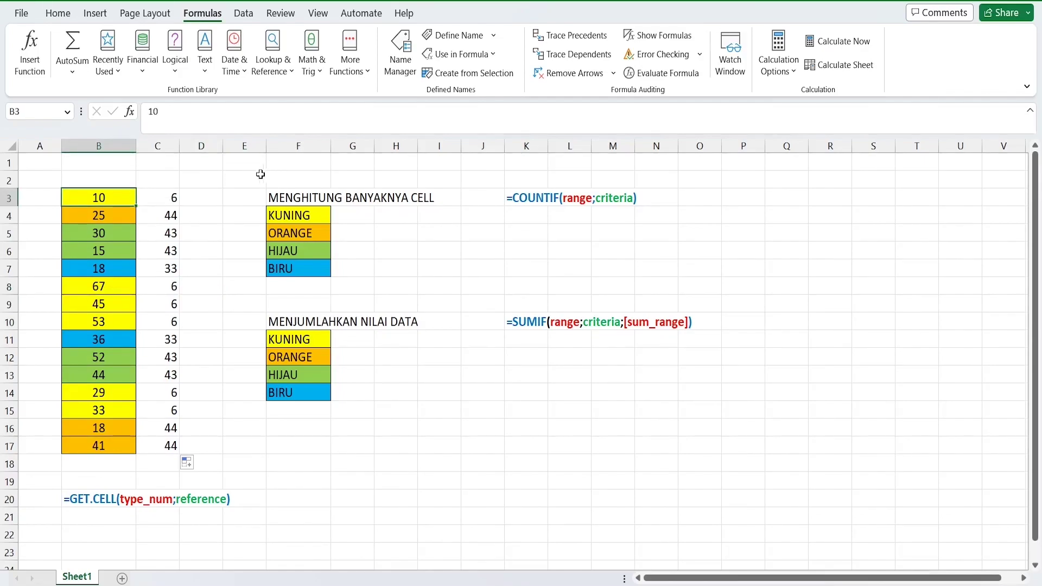
click(146, 197)
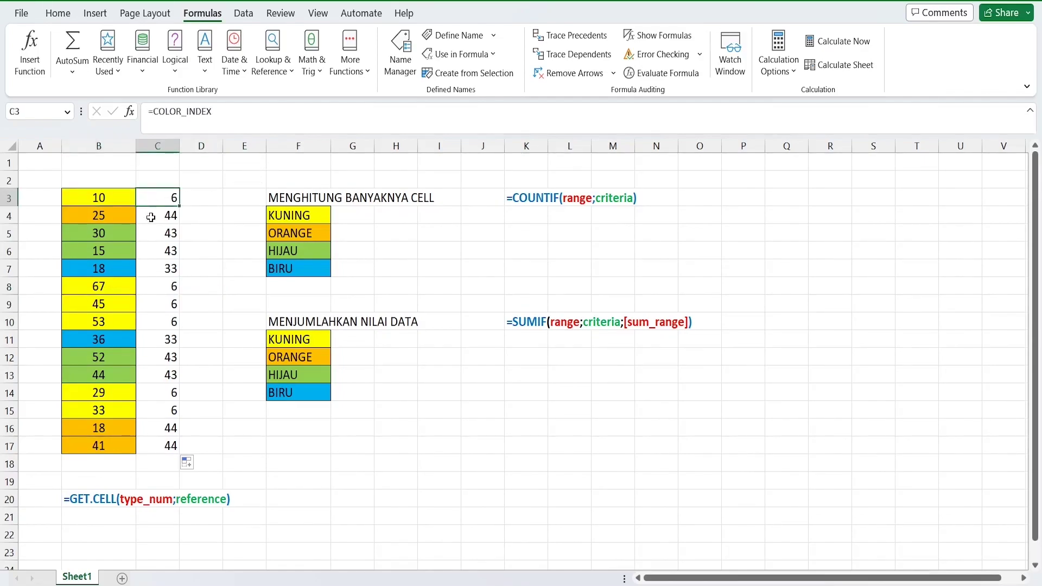
click(120, 212)
click(151, 215)
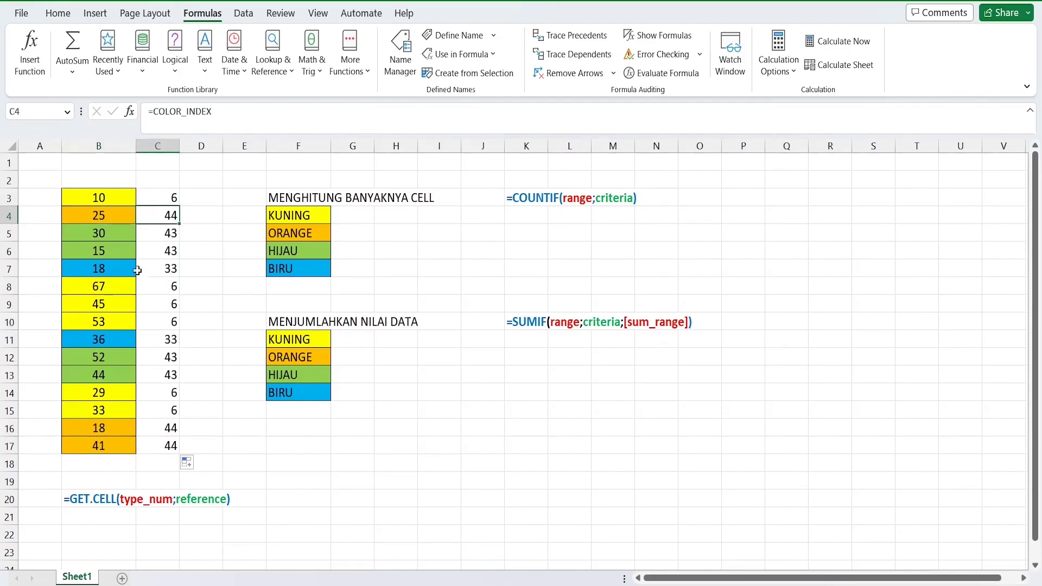
click(131, 234)
click(151, 234)
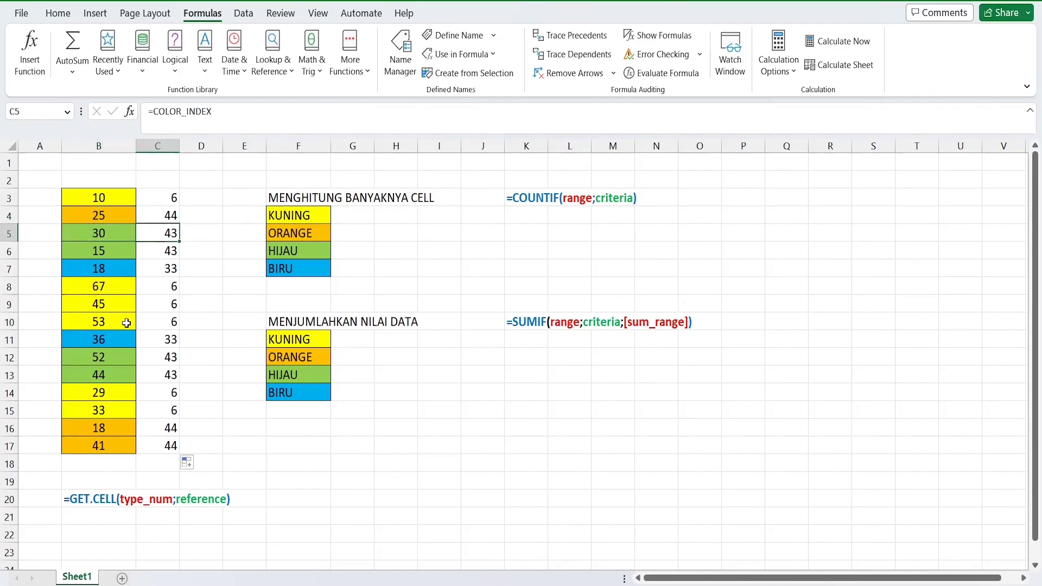
click(131, 269)
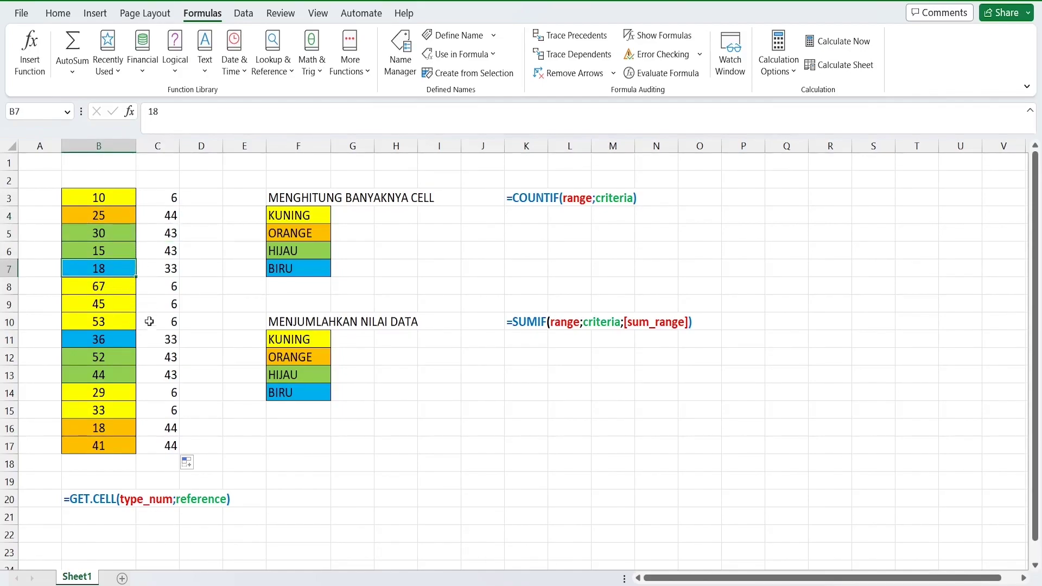
click(154, 270)
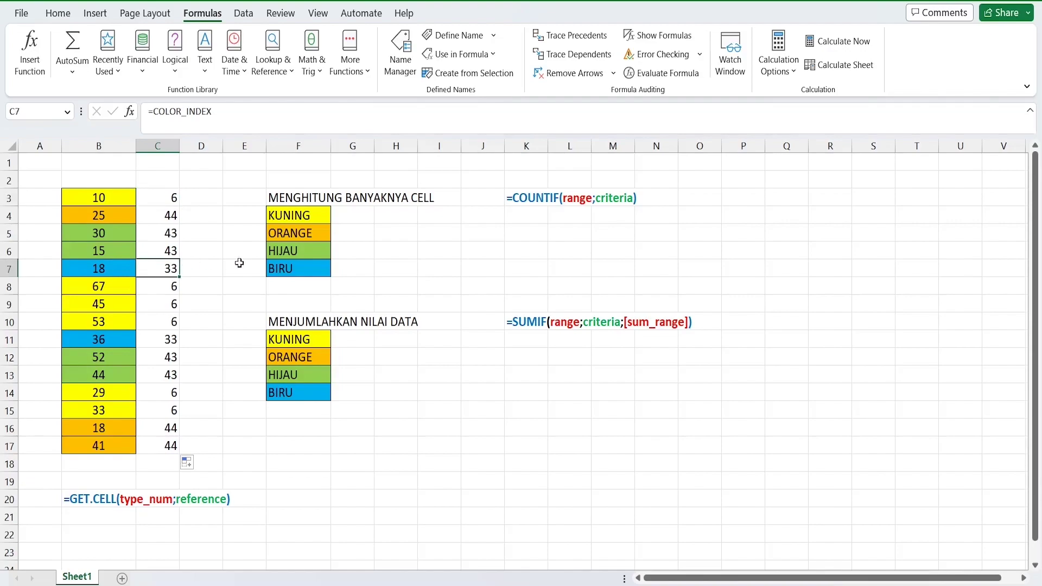
click(216, 203)
click(365, 220)
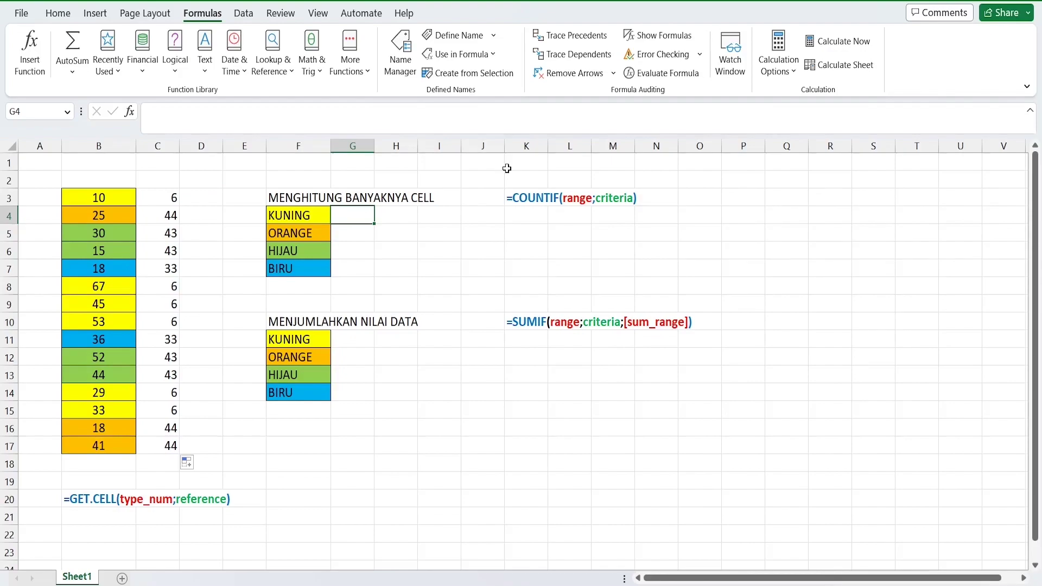
Enter =COUNTIF($C$3:$C$17;6) in G4 as the KUNING count.
text(=COUNT)
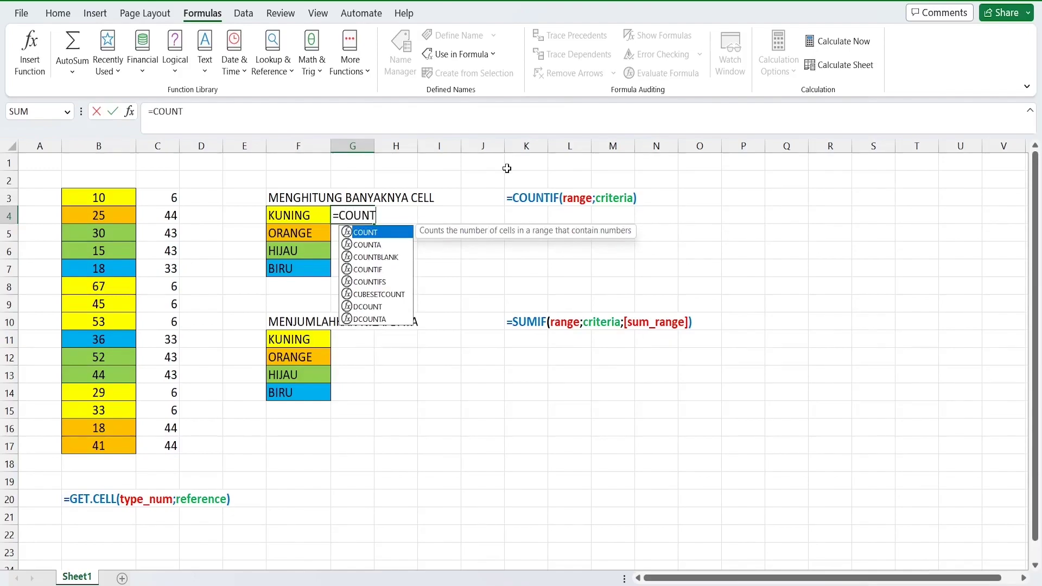
text(IF()
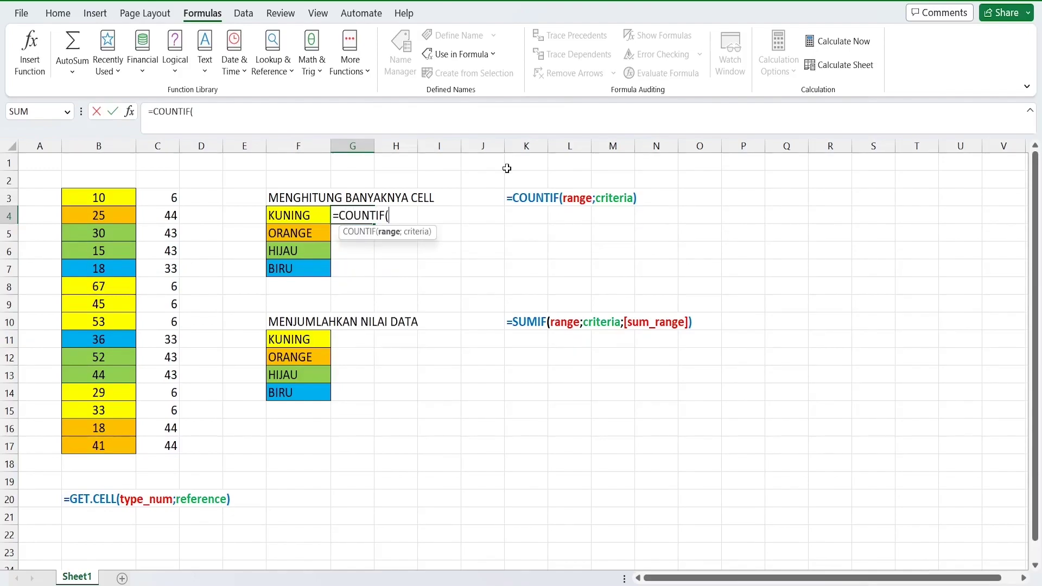
click(149, 199)
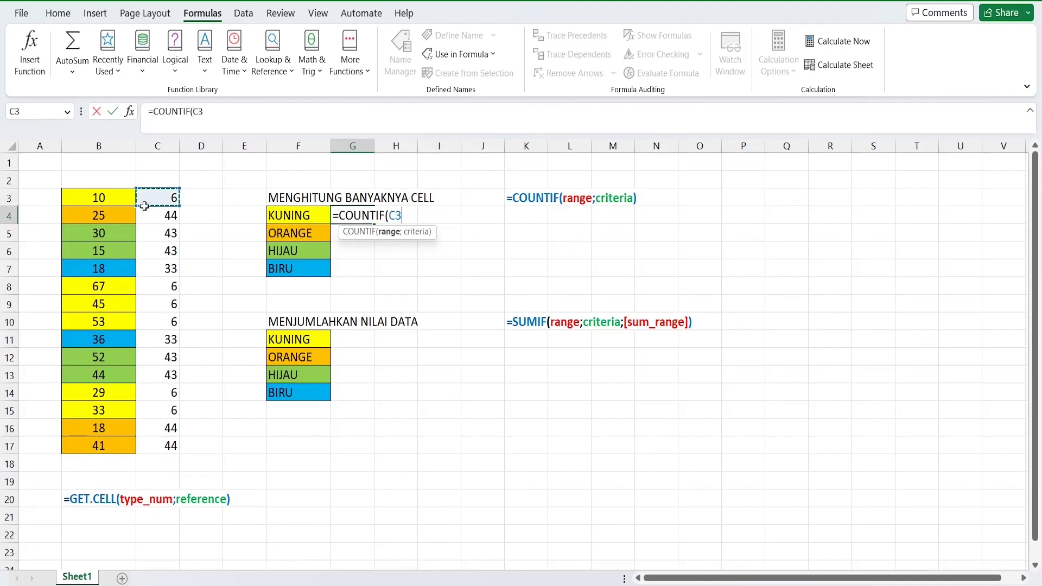
drag(145, 206, 142, 448)
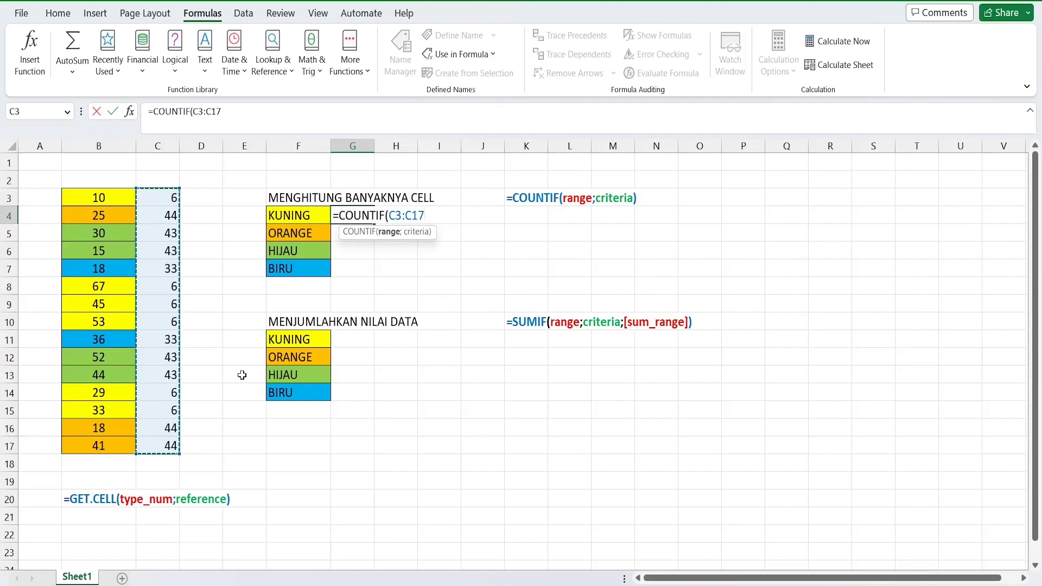
key(F4)
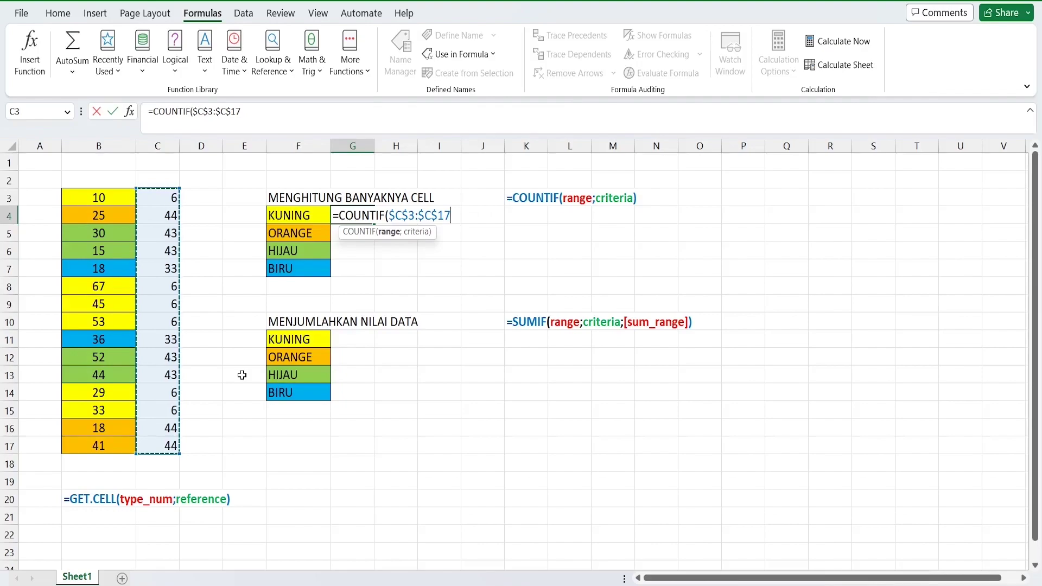
text(;)
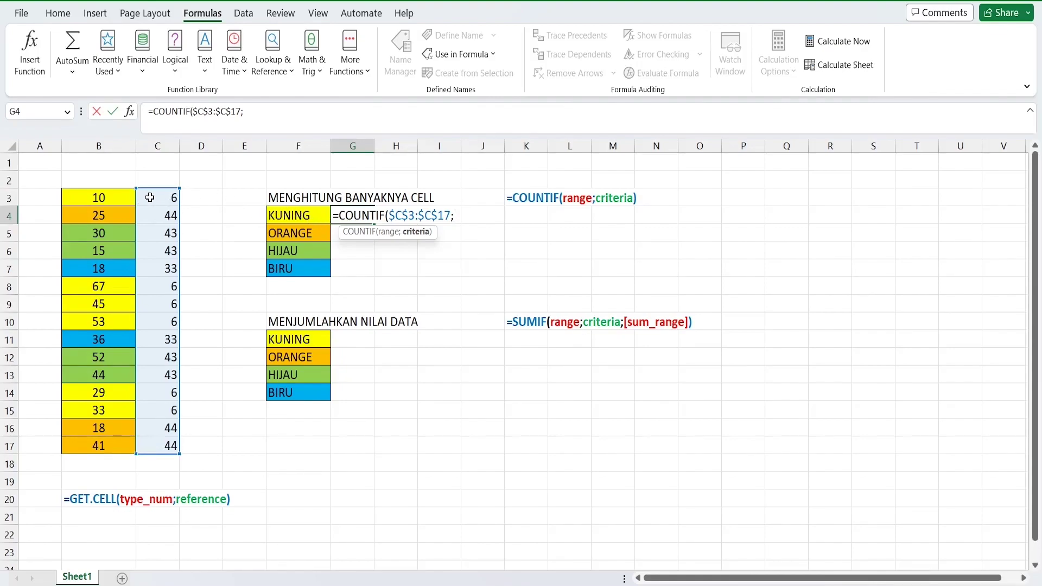
text(6))
key(Return)
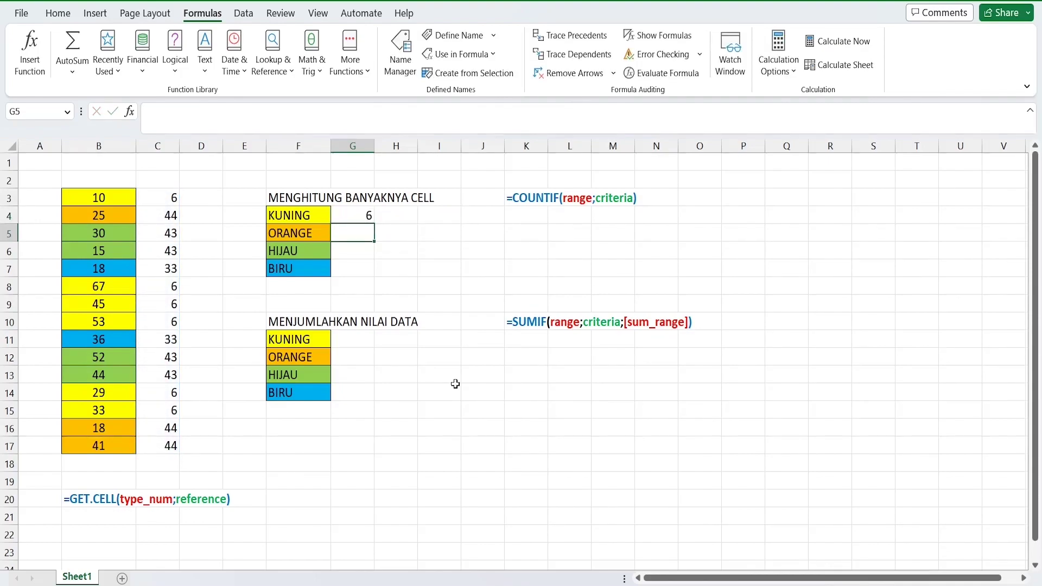
Check the yellow cells down column B, such as B8 and B14, against the KUNING count of 6.
click(341, 219)
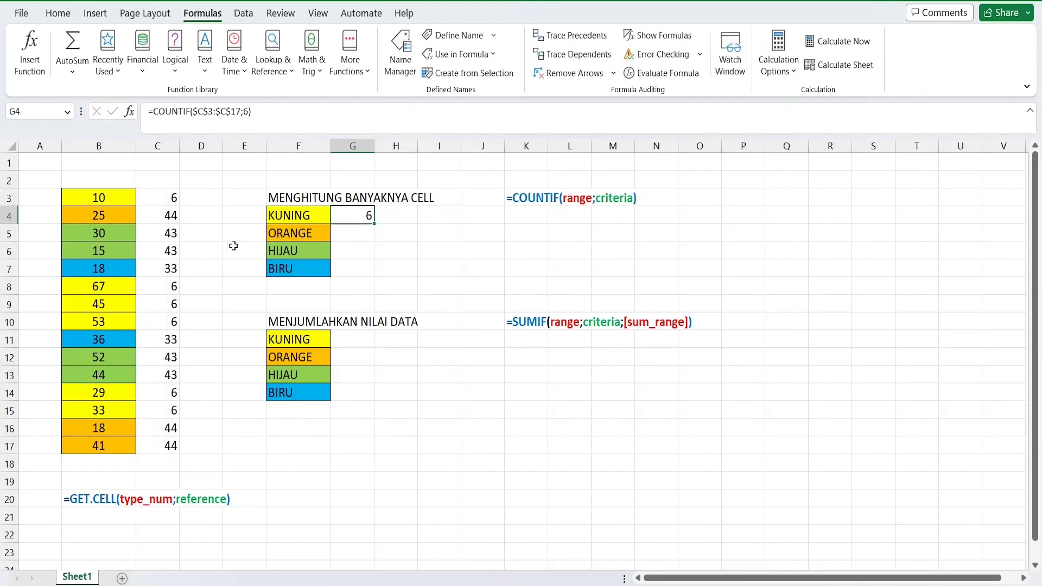
drag(69, 199, 71, 446)
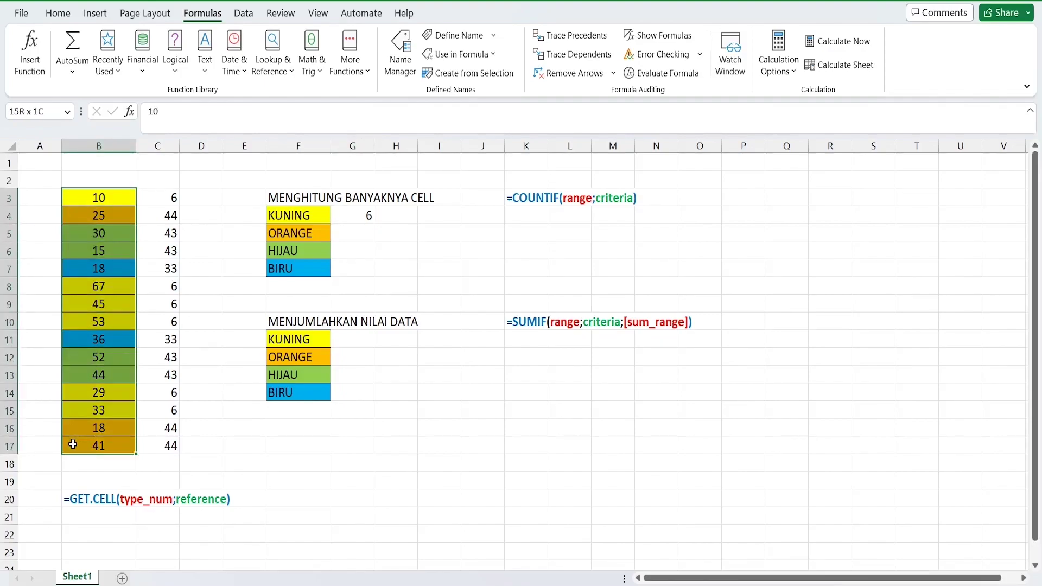
click(78, 199)
click(80, 289)
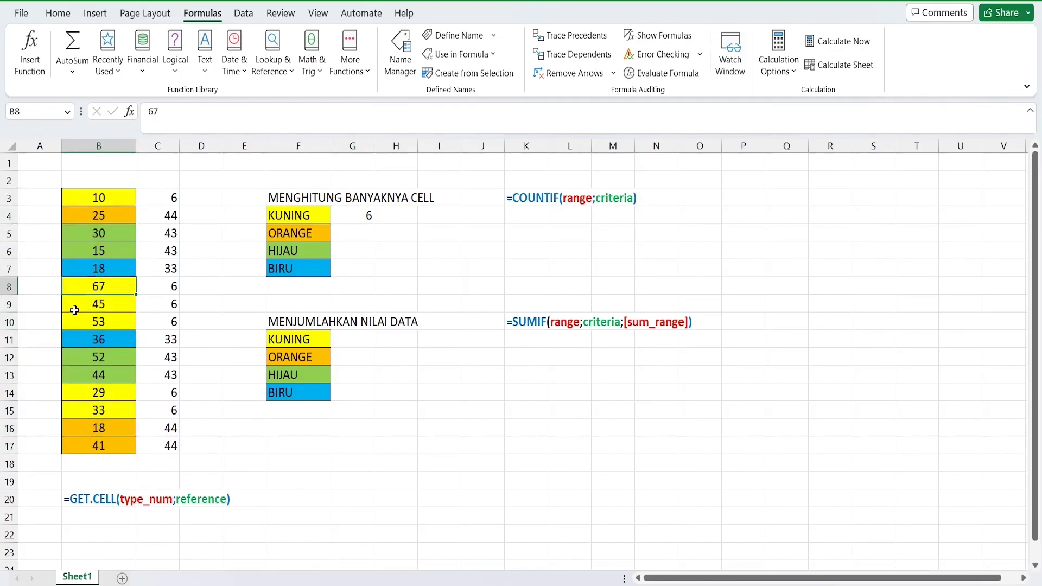
click(77, 303)
click(74, 323)
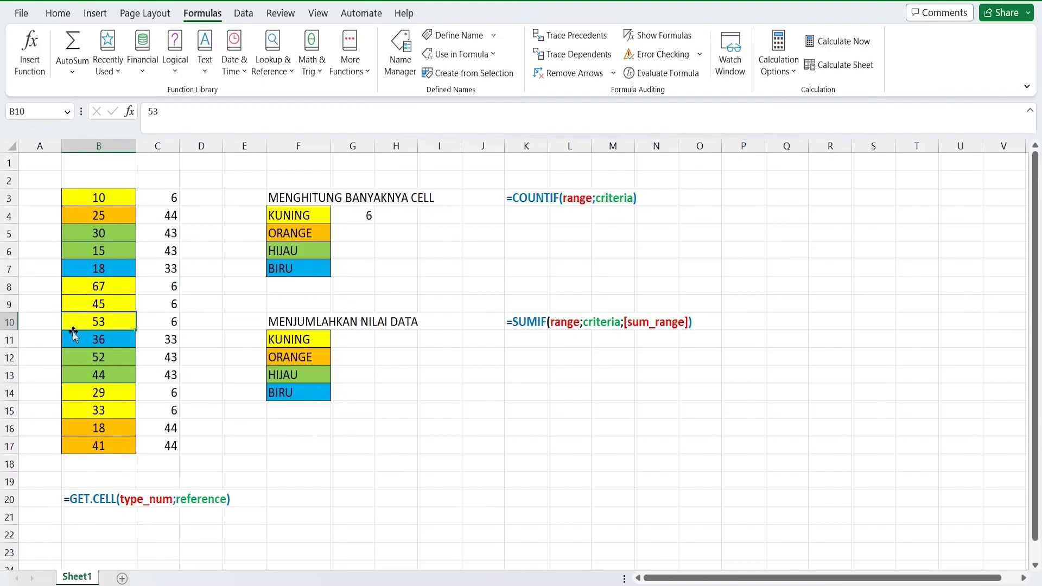
click(73, 397)
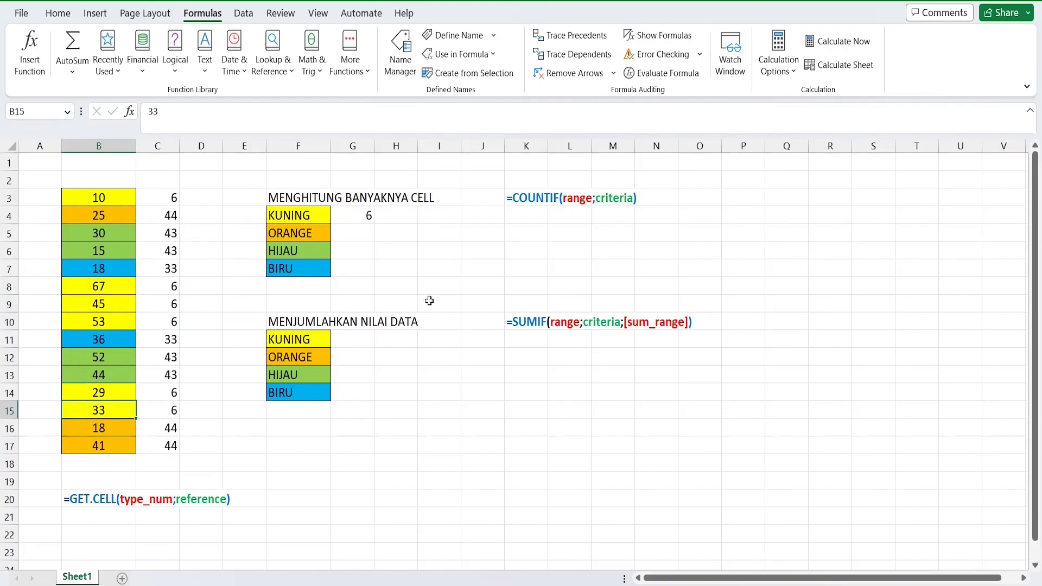
click(364, 218)
Copy the count formula down to G7 and change the ORANGE criterion to 44.
double_click(375, 225)
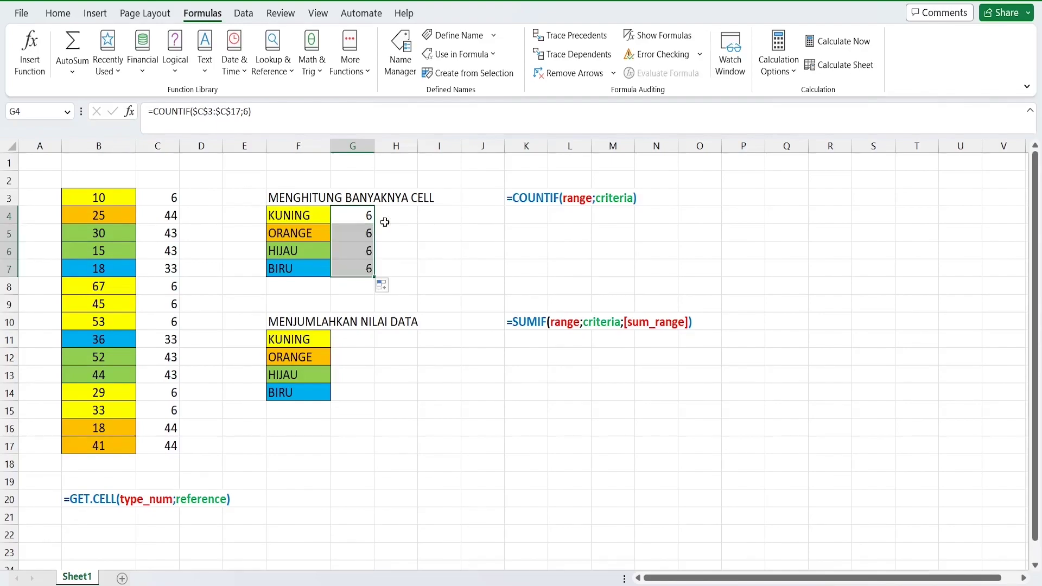
click(342, 232)
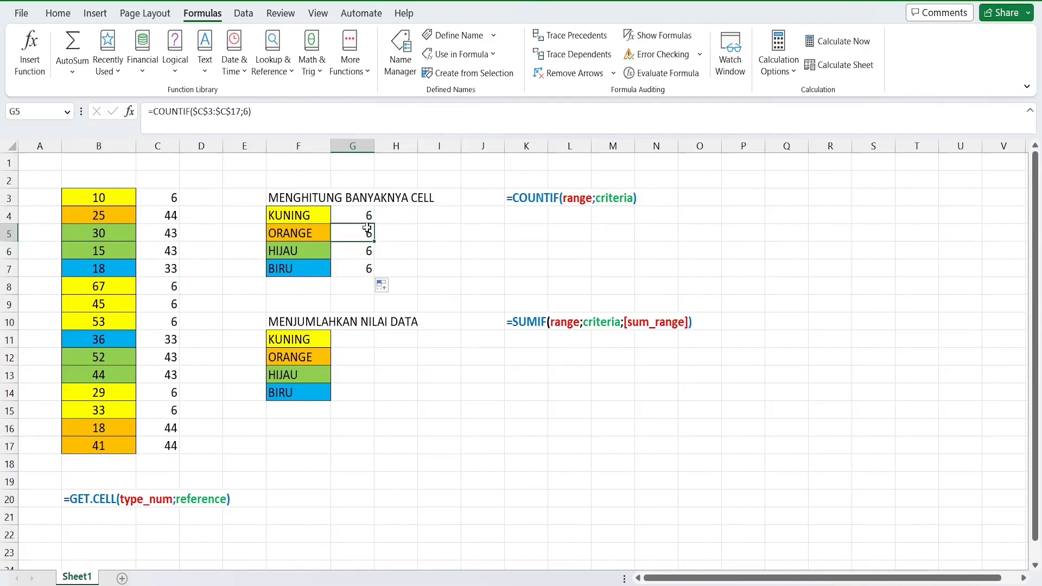
double_click(358, 230)
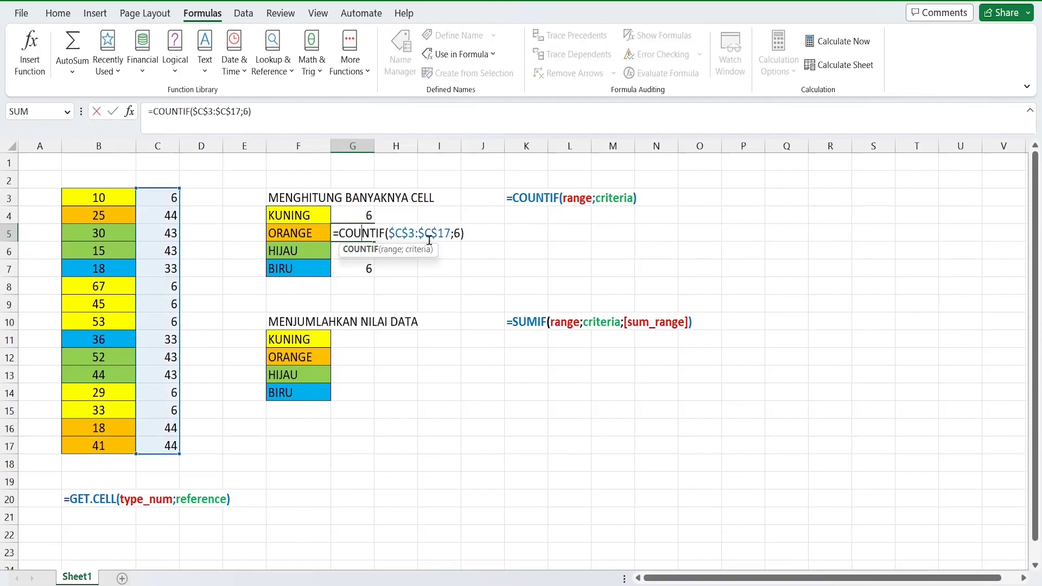
double_click(457, 232)
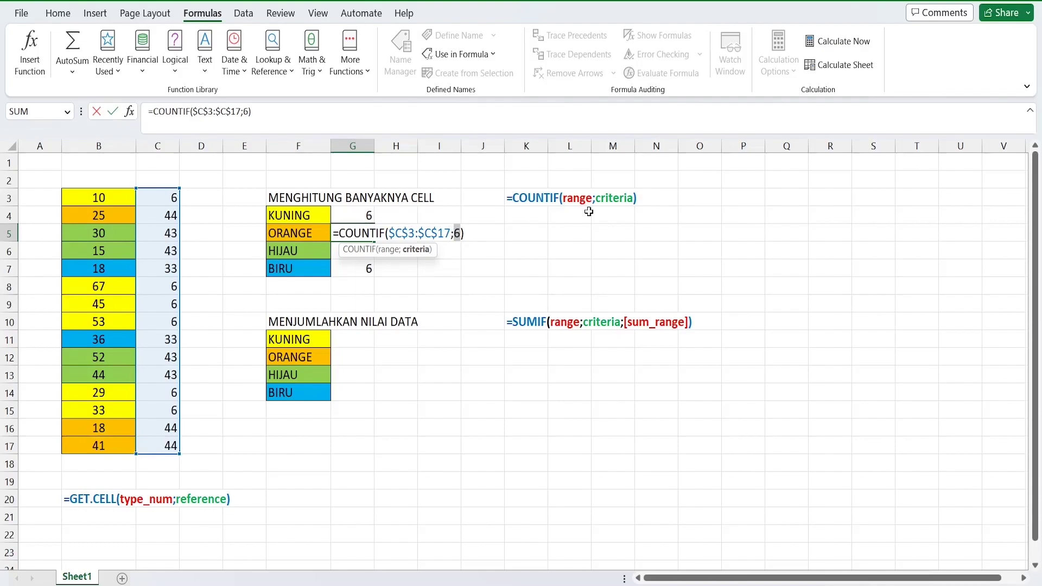
text(44)
key(Return)
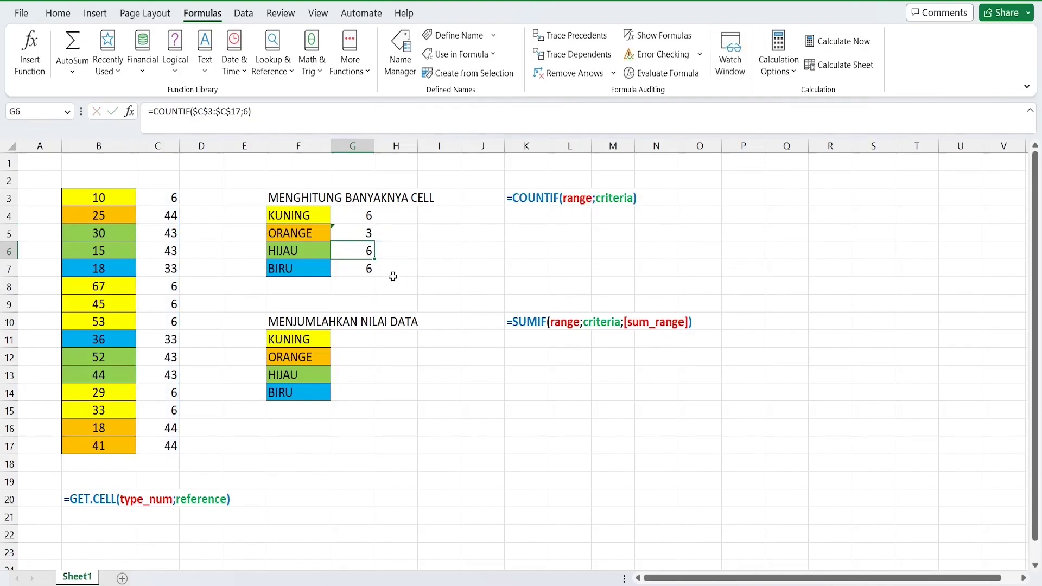
click(68, 215)
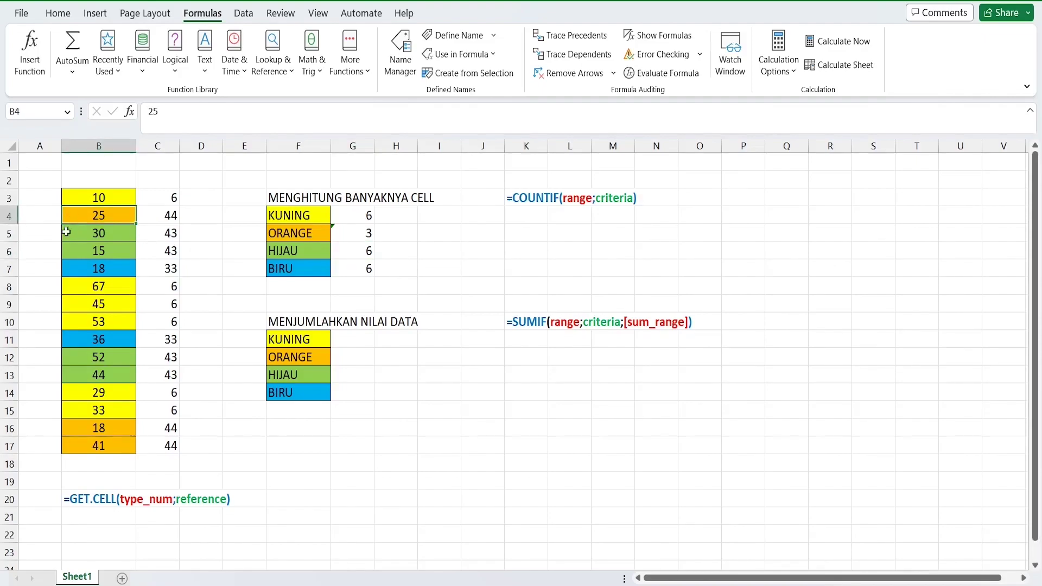
click(75, 442)
Change the HIJAU count criterion to 43 and check the green cells in column B.
double_click(355, 259)
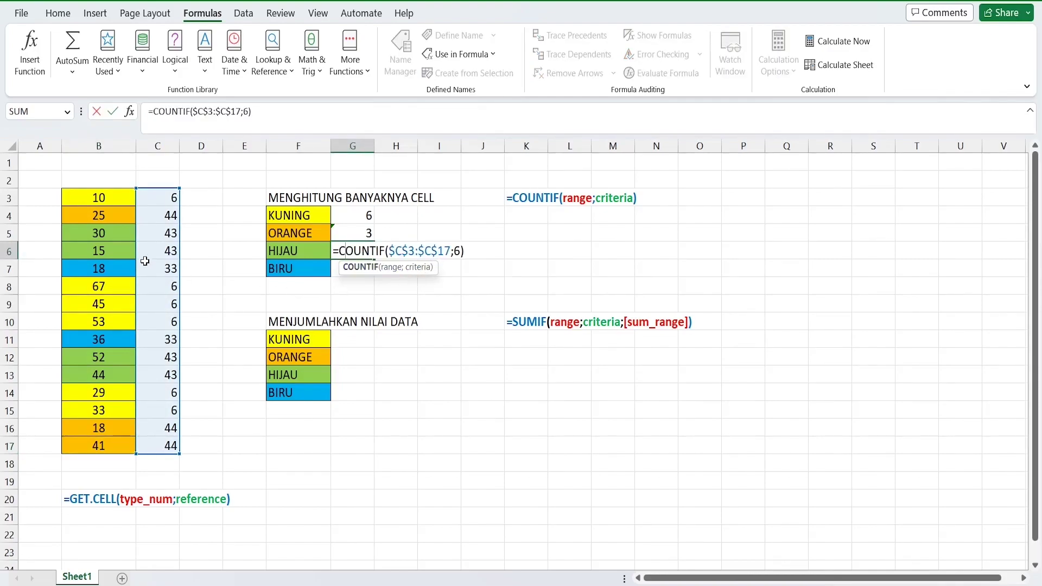
double_click(455, 253)
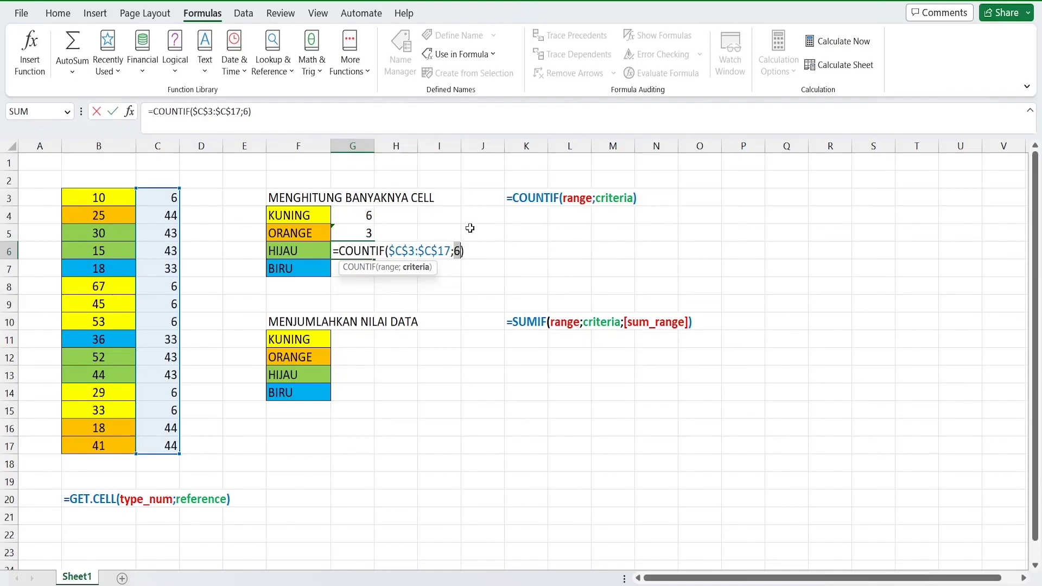
text(4)
key(Return)
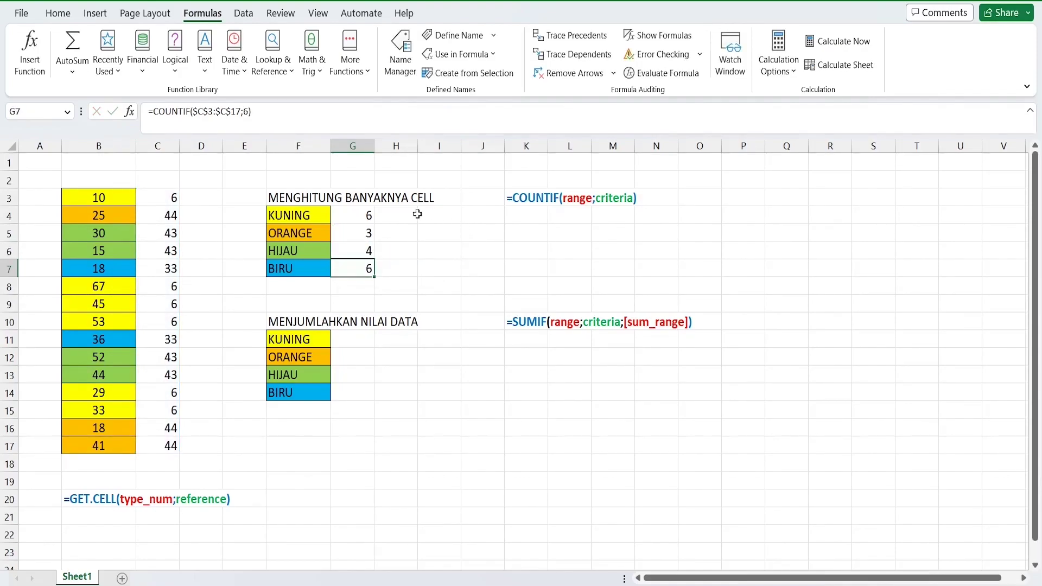
click(130, 234)
click(124, 252)
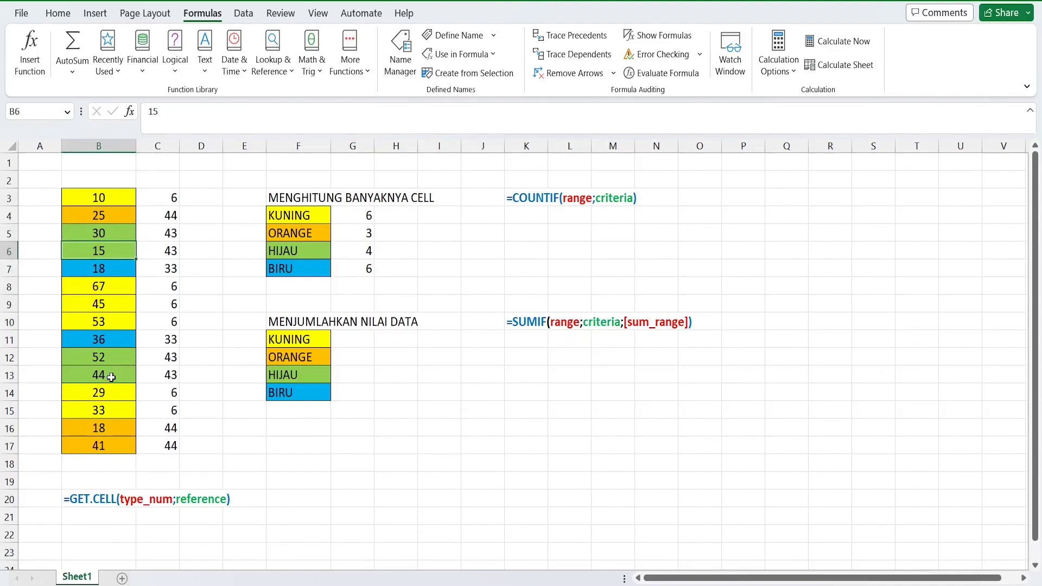
Change the BIRU count criterion to 33 and check the blue cells in column B.
double_click(356, 269)
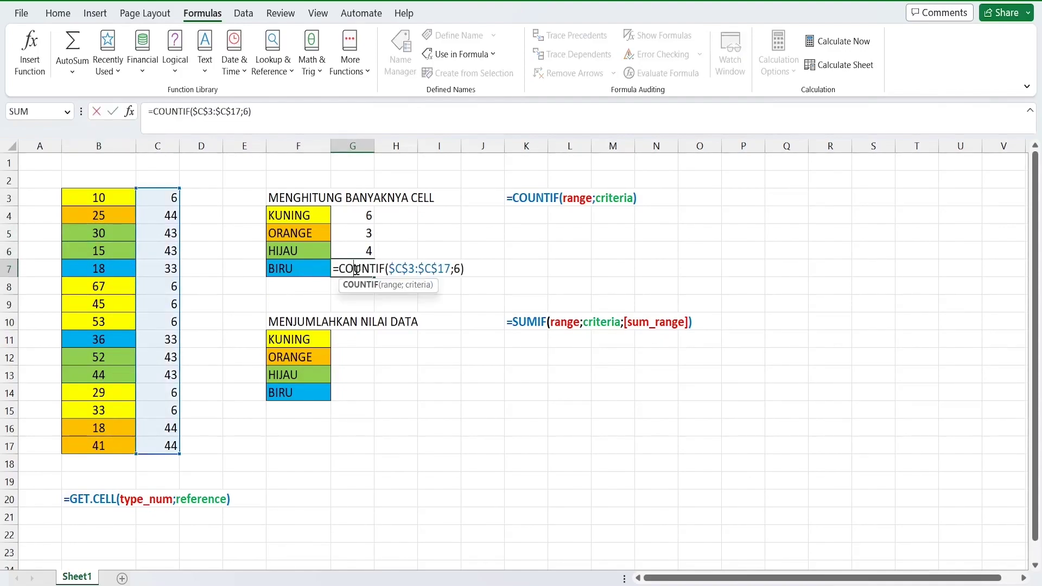
double_click(456, 268)
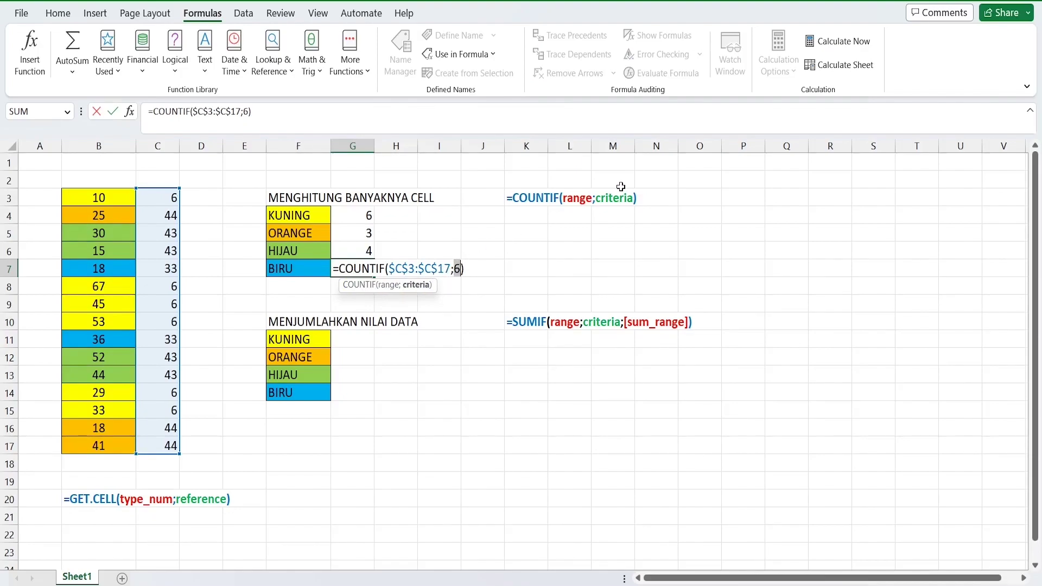
text(33)
key(Return)
click(75, 341)
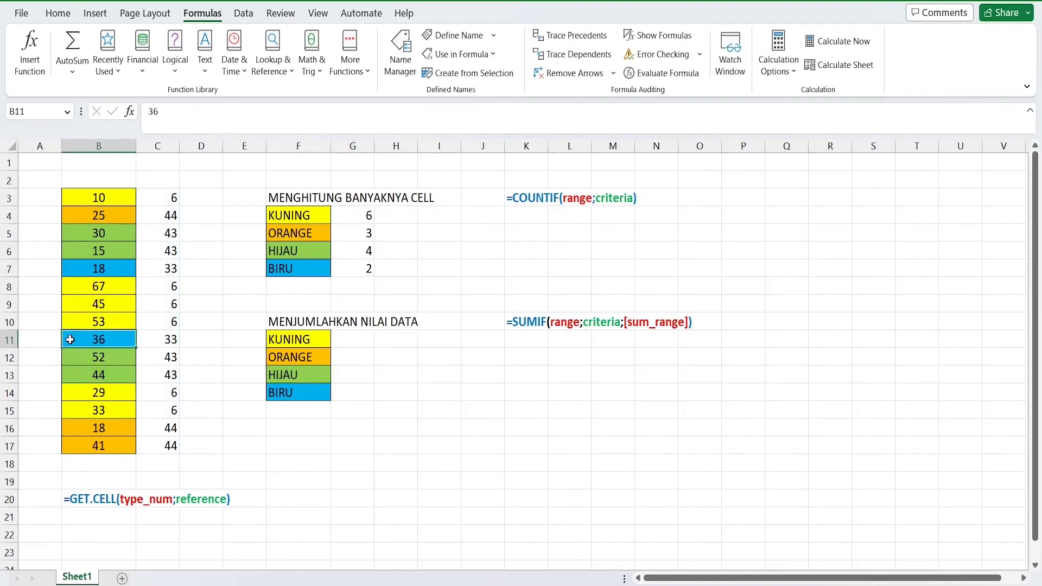
click(69, 270)
click(68, 341)
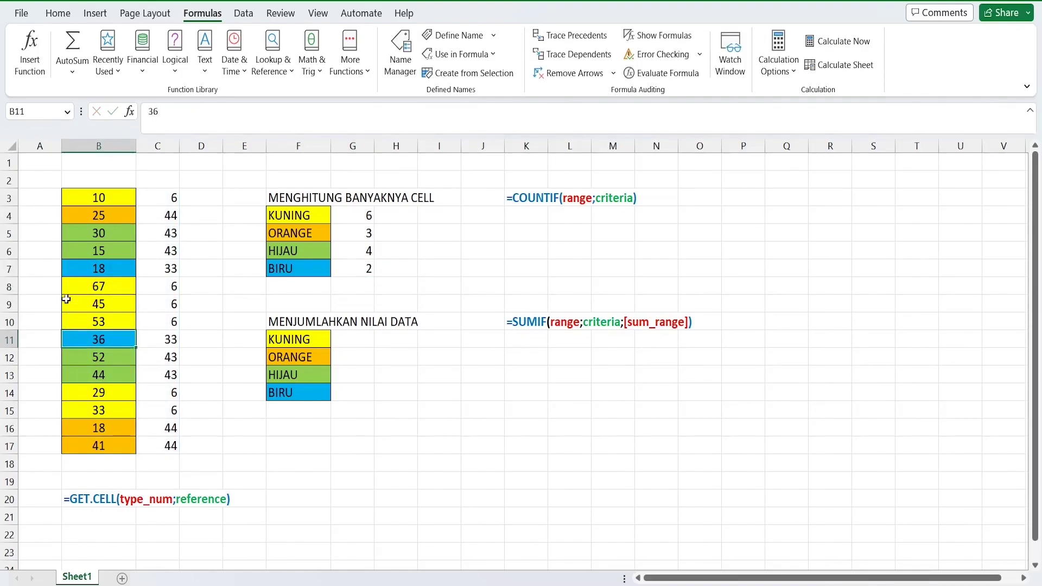
click(65, 270)
click(396, 272)
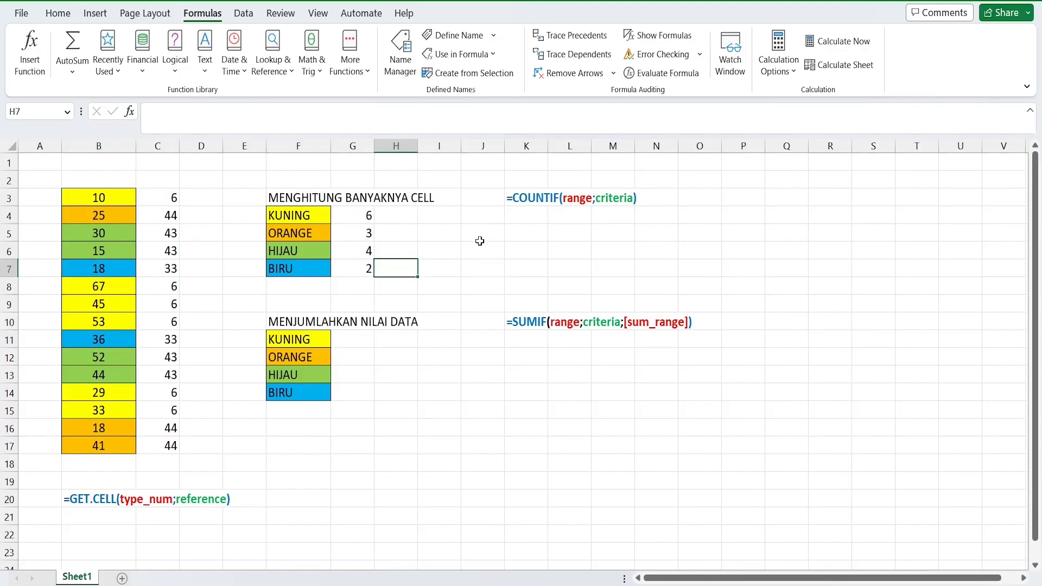
key(Left)
key(Left)
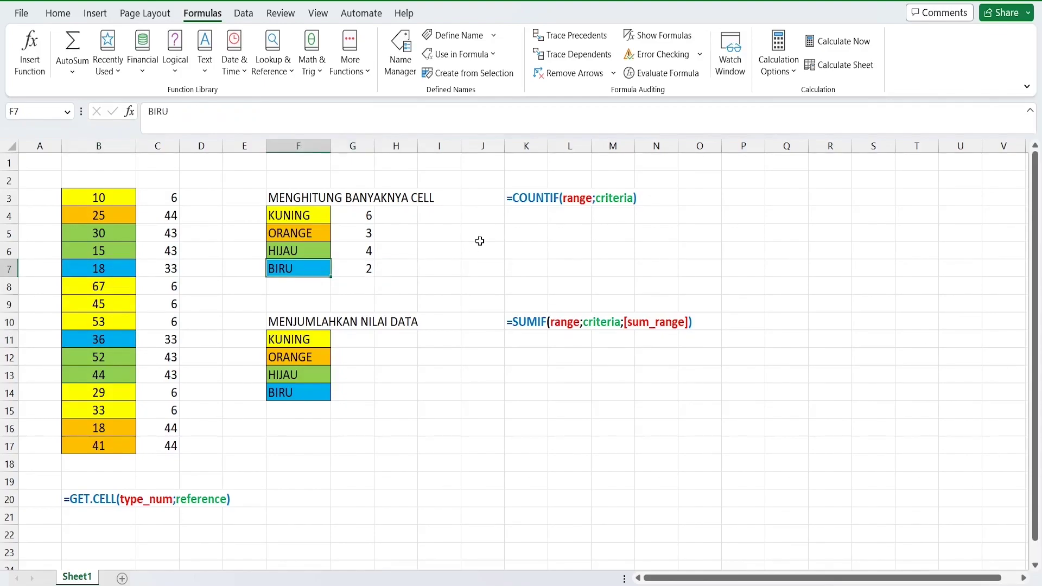
key(Down)
key(Down)
key(Down)
key(Down)
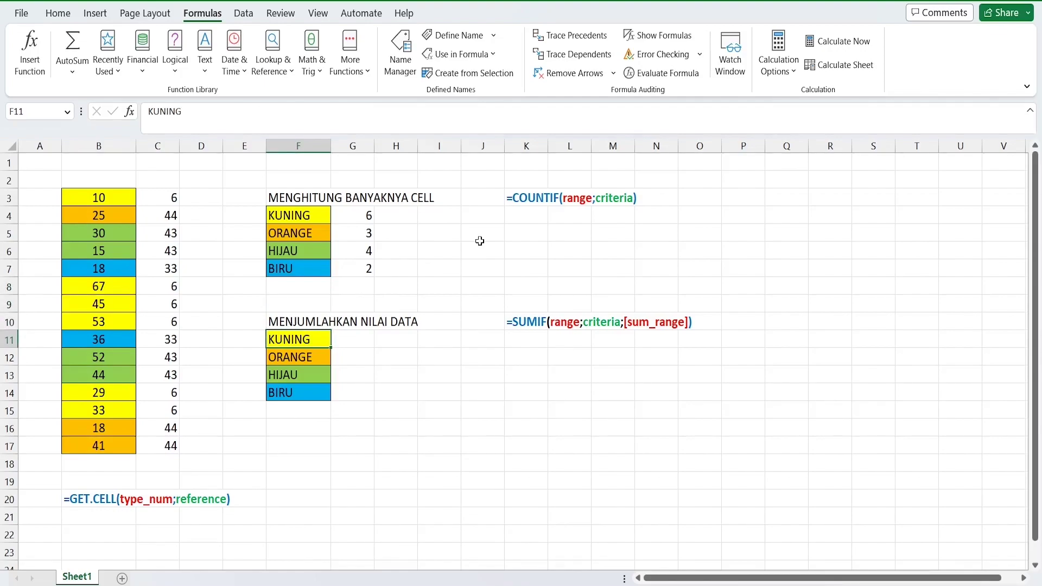
key(Left)
key(Left)
key(Left)
key(Left)
key(Right)
key(Right)
key(Right)
key(Right)
key(Right)
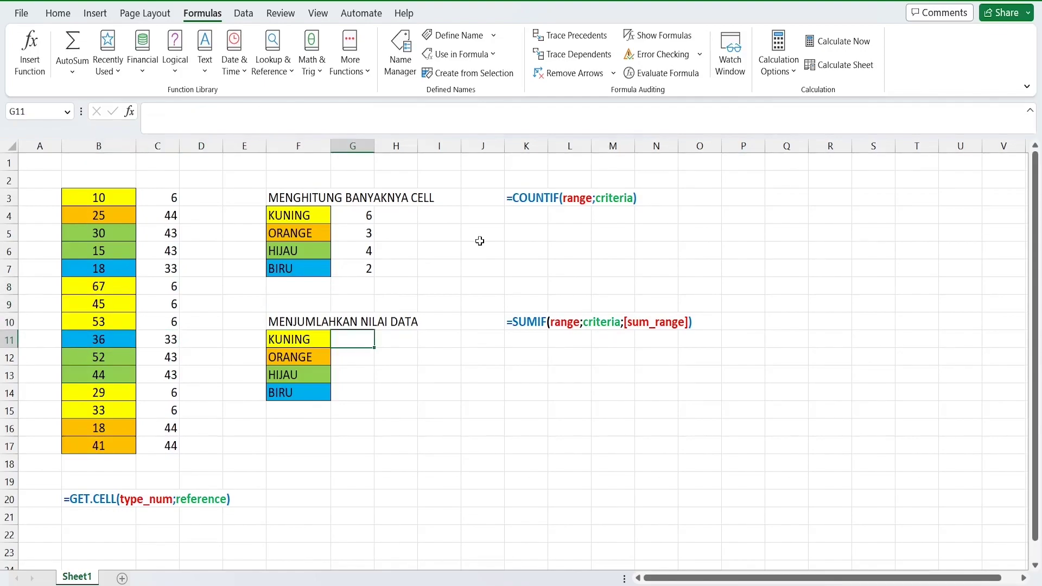
Enter =SUMIF($C$3:$C$17;6;$B$3:$B$17) in G11 as the KUNING total.
text(=SUMI)
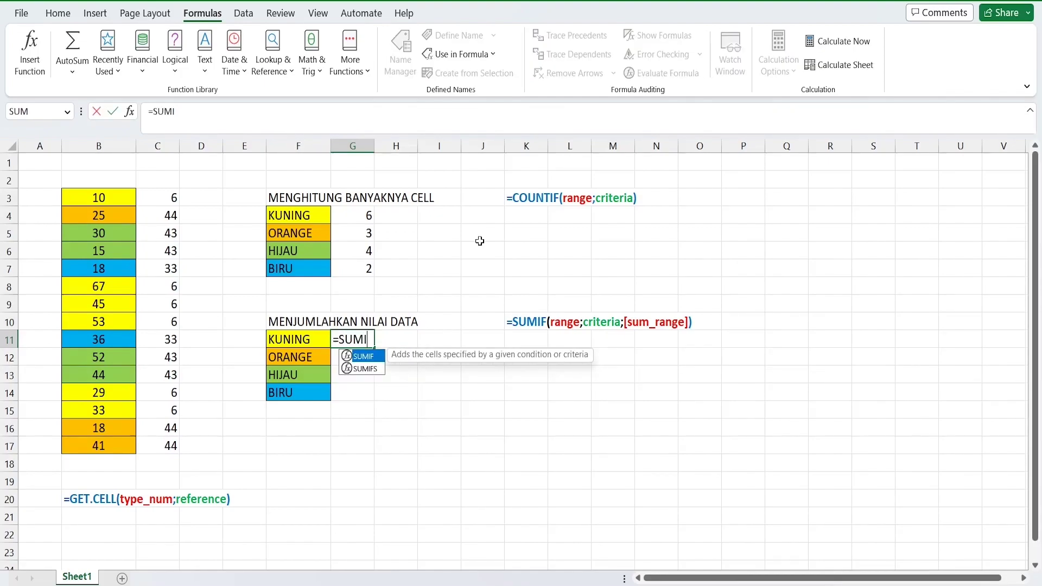
text(F()
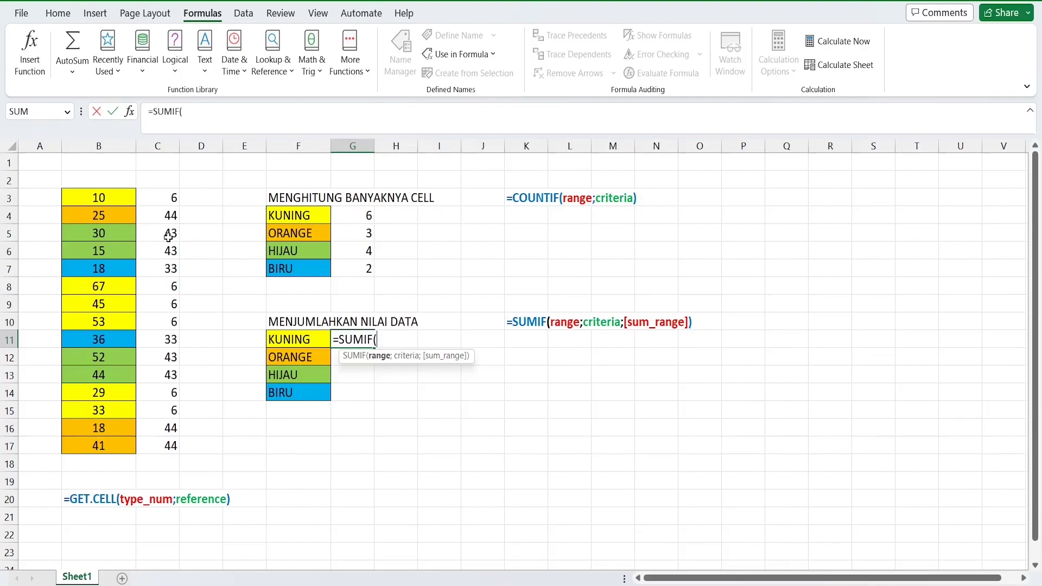
drag(146, 199, 153, 450)
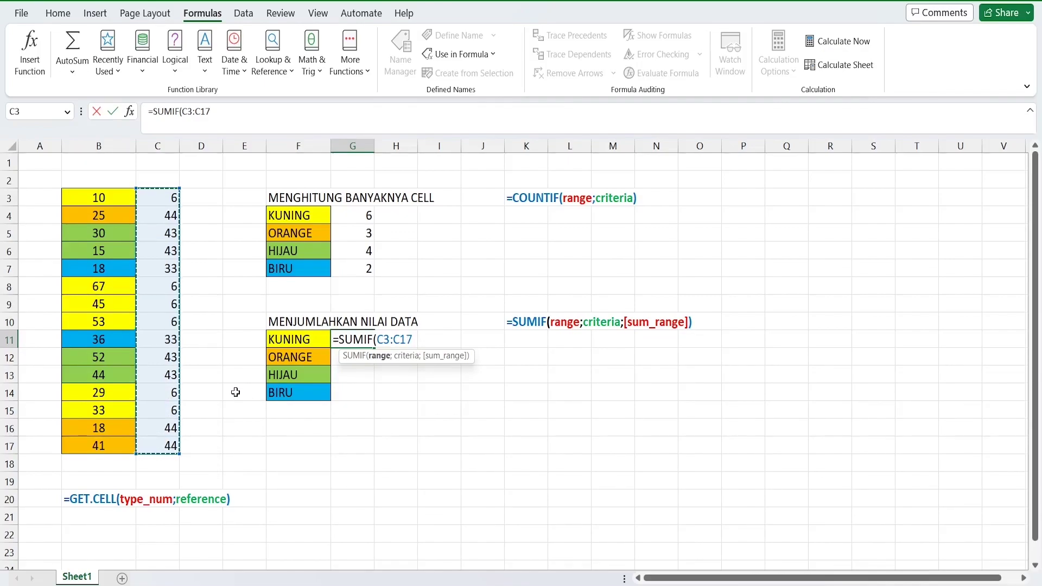
key(F4)
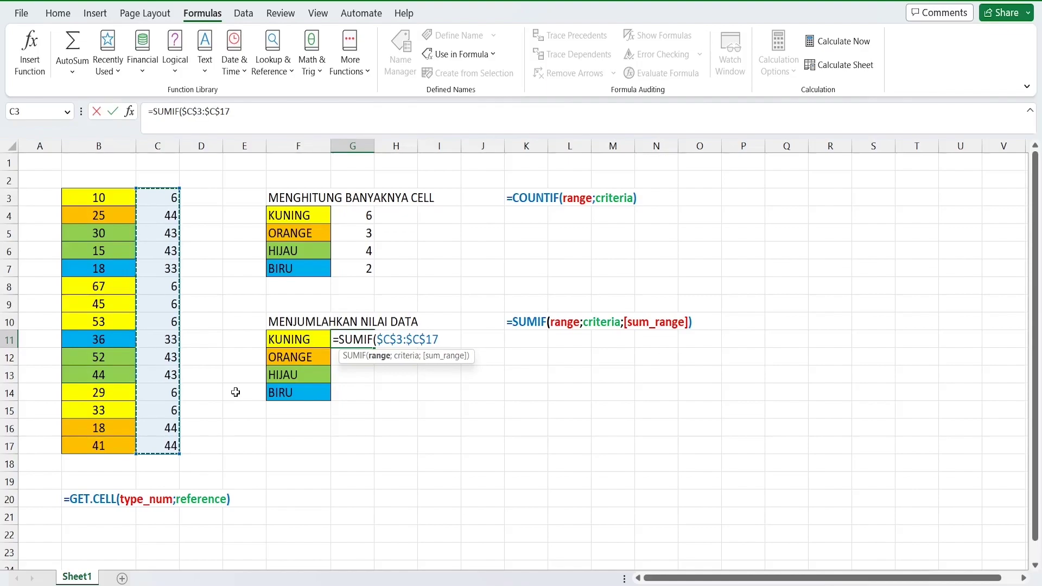
text(;)
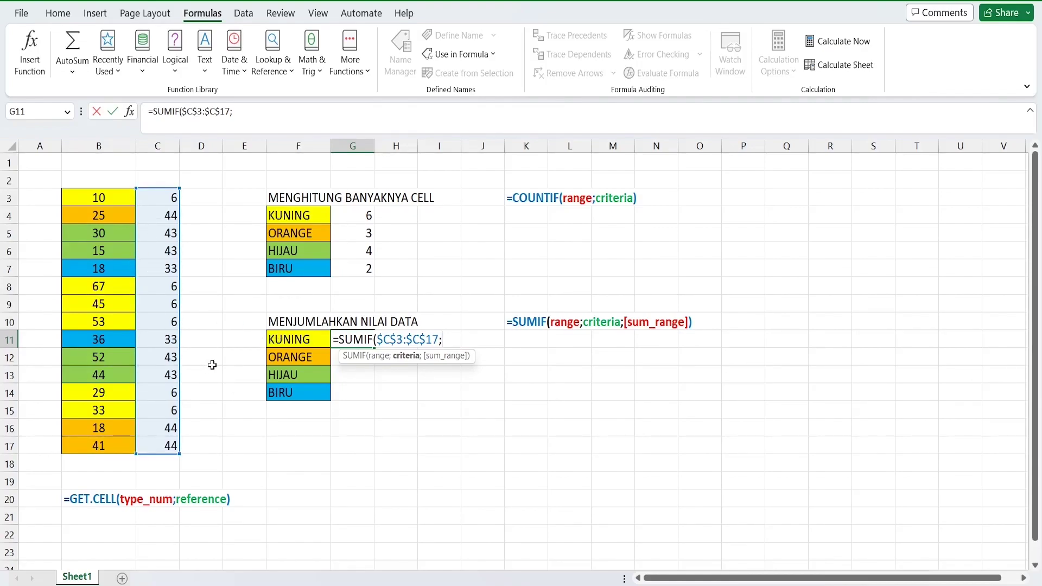
text(6;)
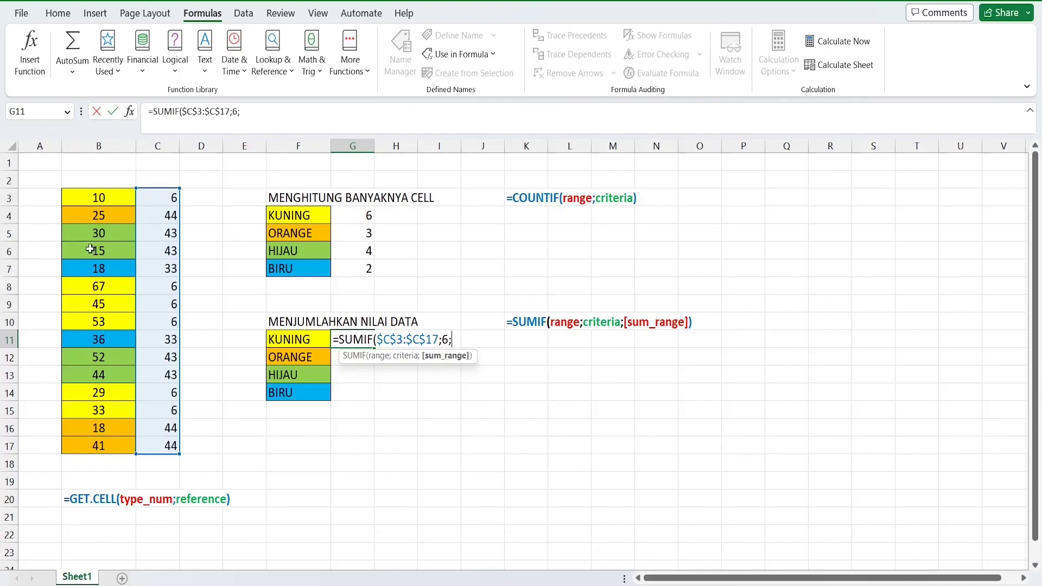
drag(68, 200, 65, 446)
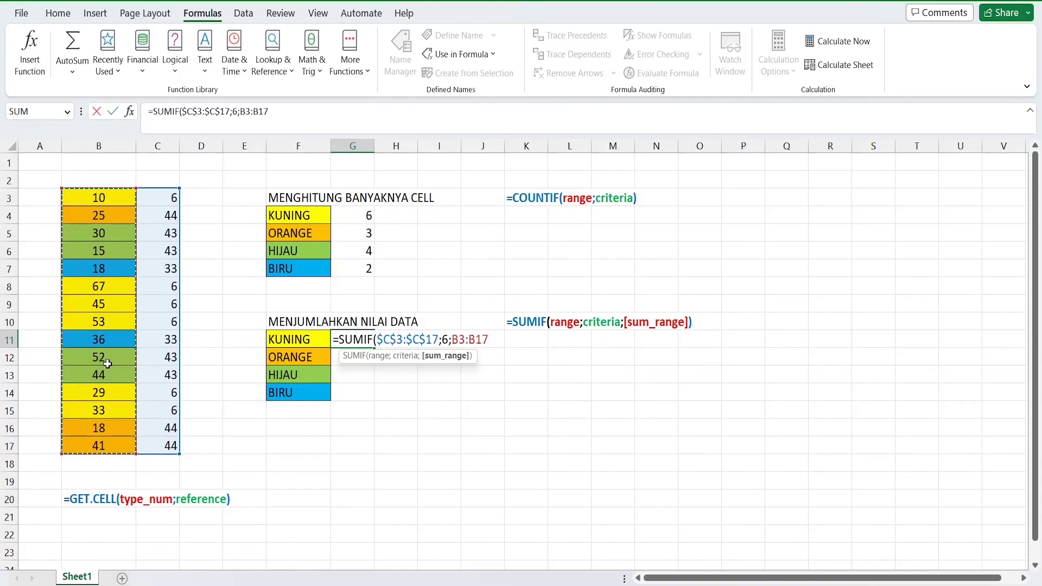
key(F4)
text())
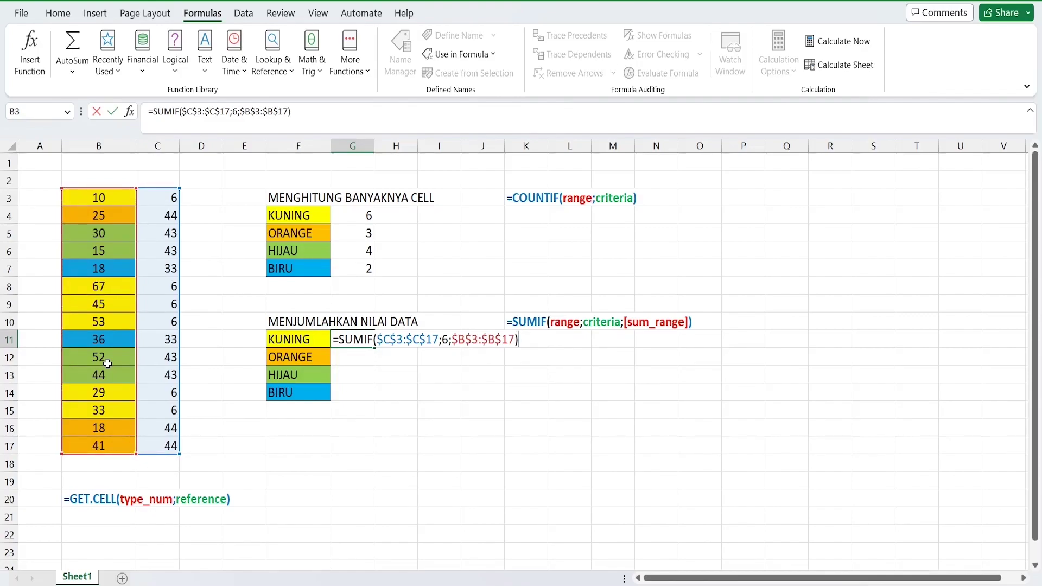
key(Return)
Review the yellow values in column B, from 10 to 29, behind the 237 total.
click(352, 339)
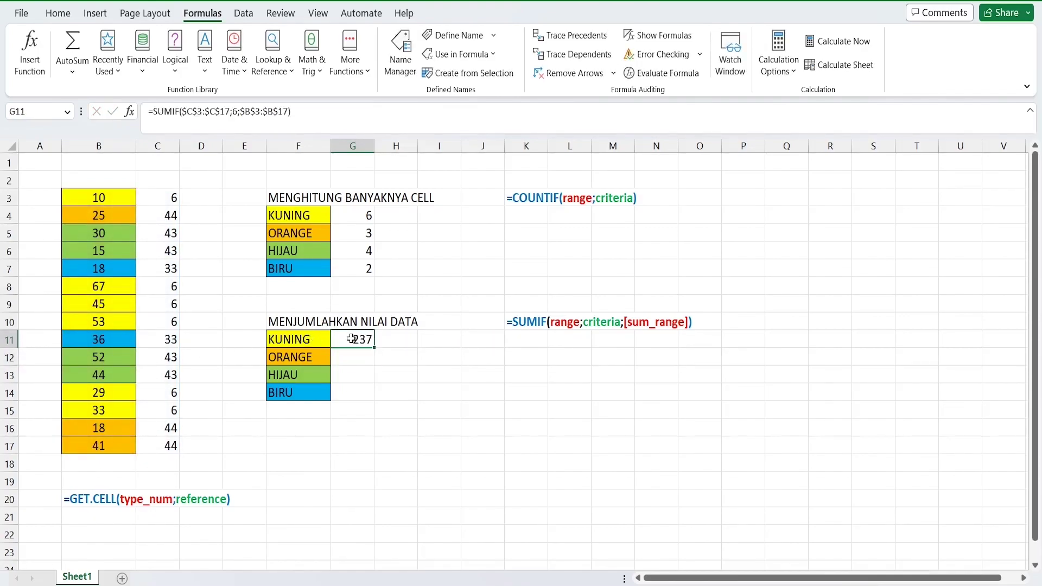
click(117, 200)
drag(132, 277, 130, 337)
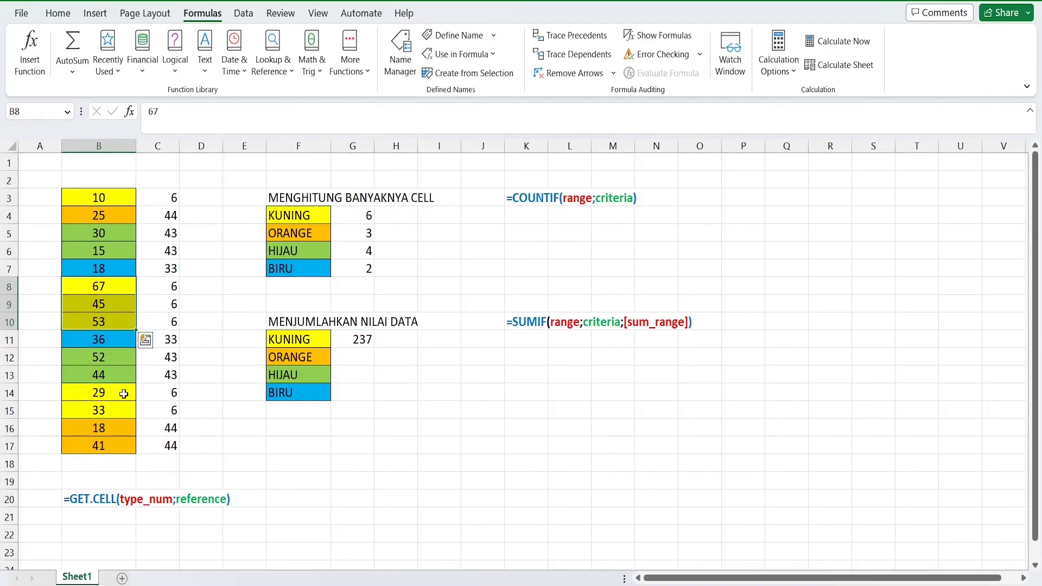
click(126, 396)
mouse_move(125, 397)
mouse_down()
mouse_move(126, 429)
mouse_move(126, 412)
mouse_up()
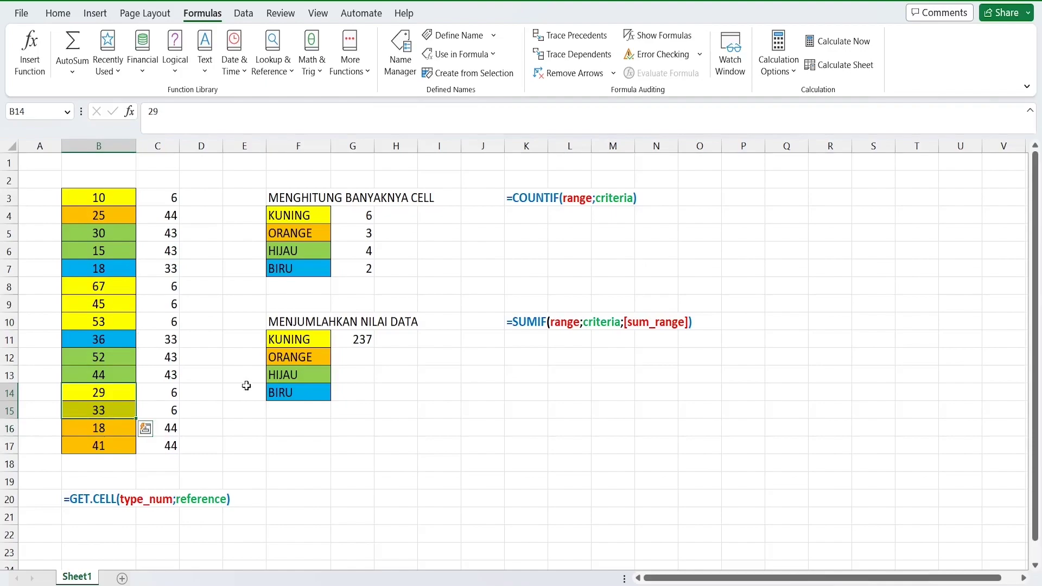
click(345, 337)
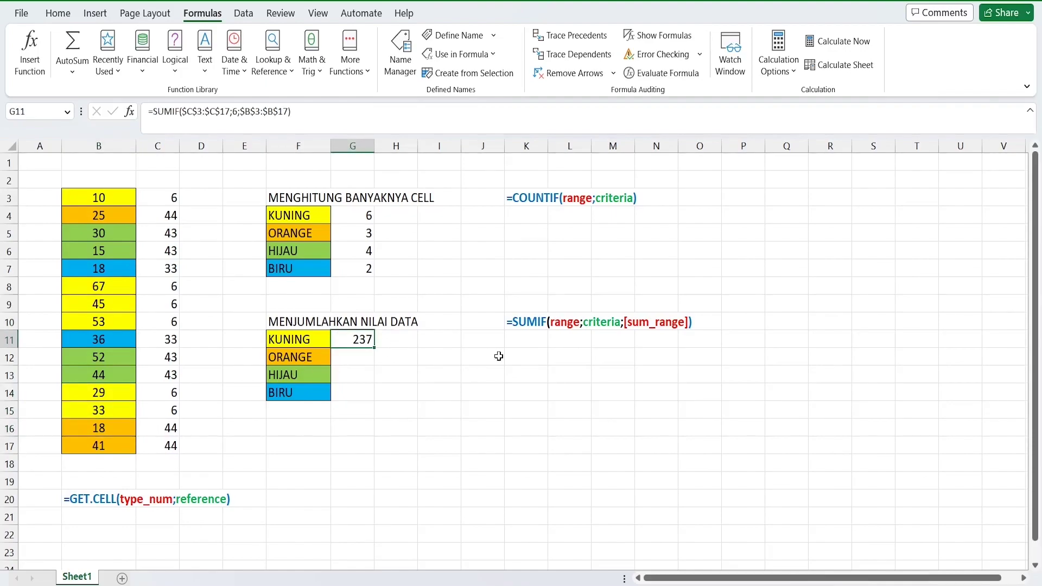
Enter the check sum =B3+B8+B9+B10+B14+B15 in H11, which also gives 237.
click(395, 341)
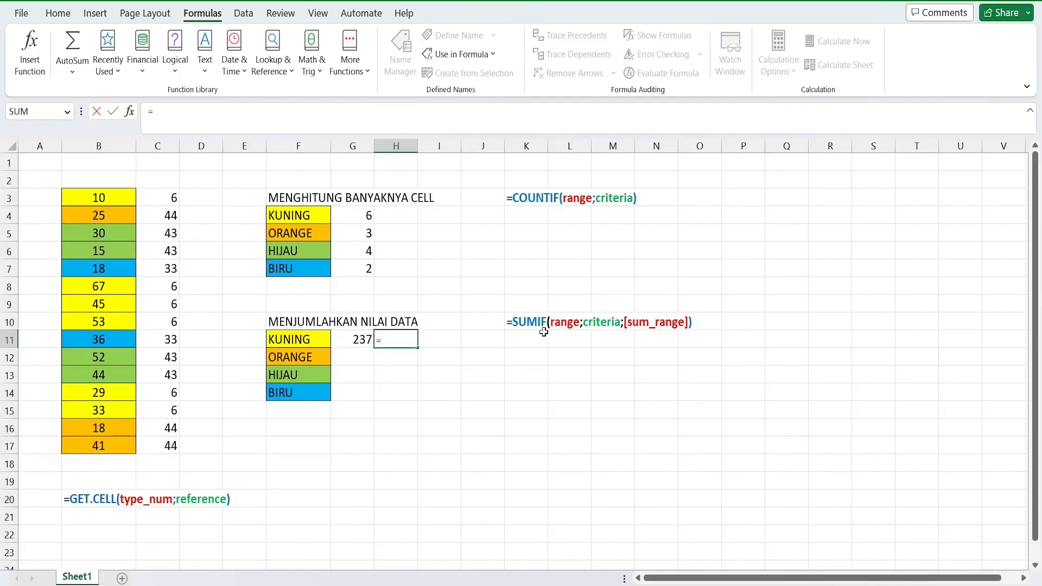
text(=)
click(131, 199)
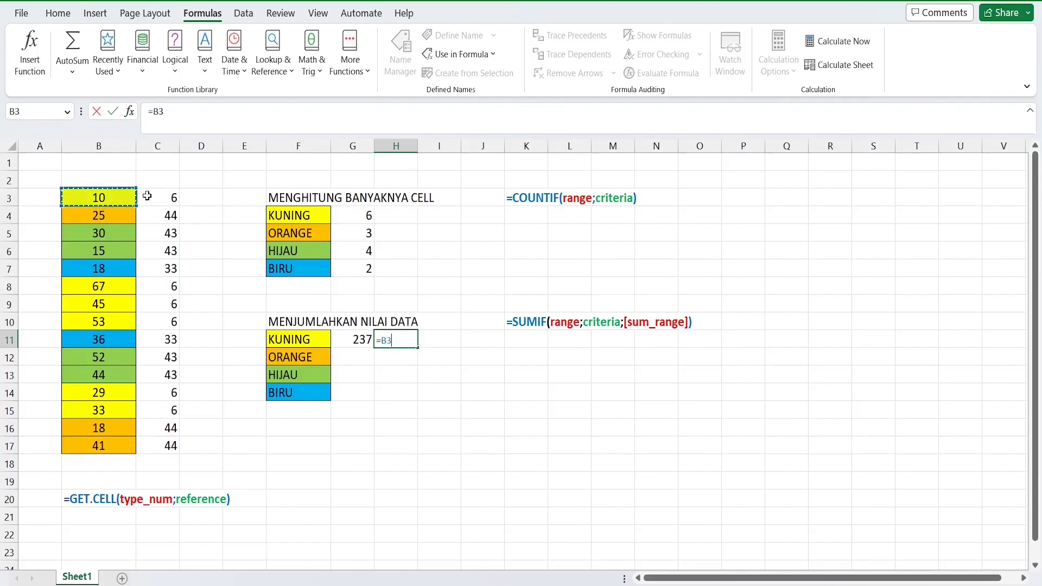
text(+)
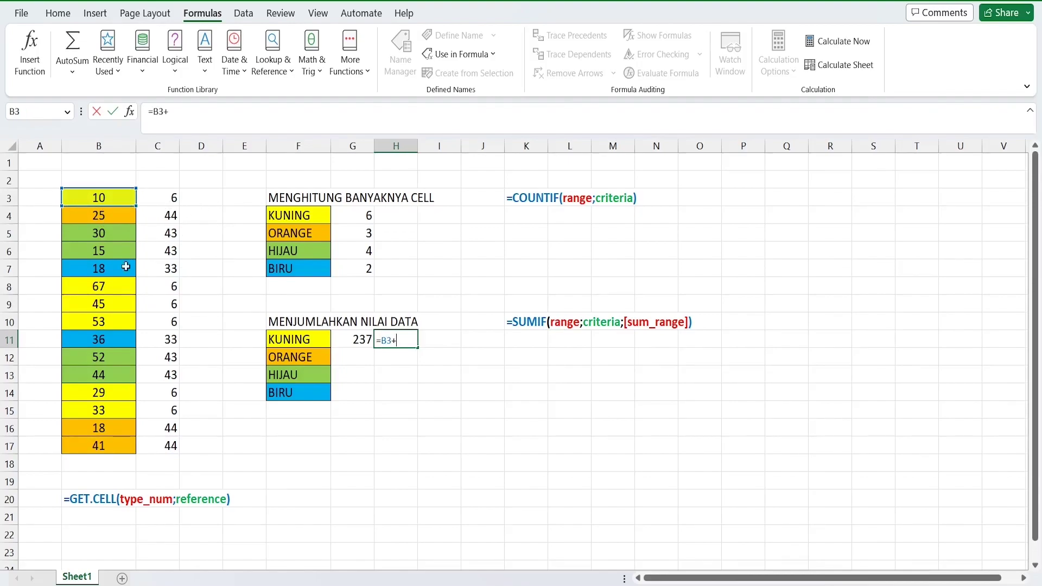
click(134, 286)
text(+)
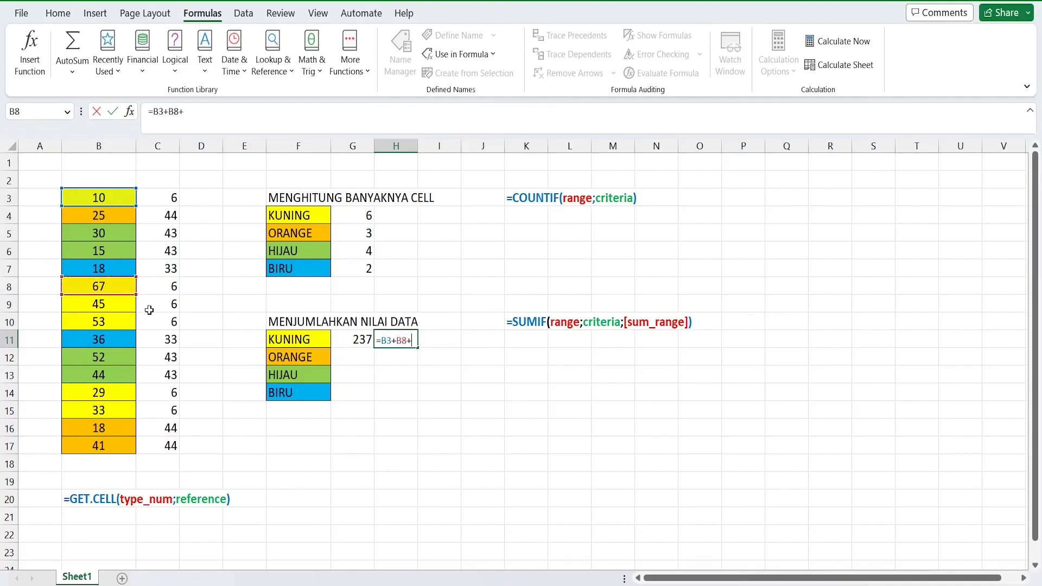
click(135, 304)
text(+)
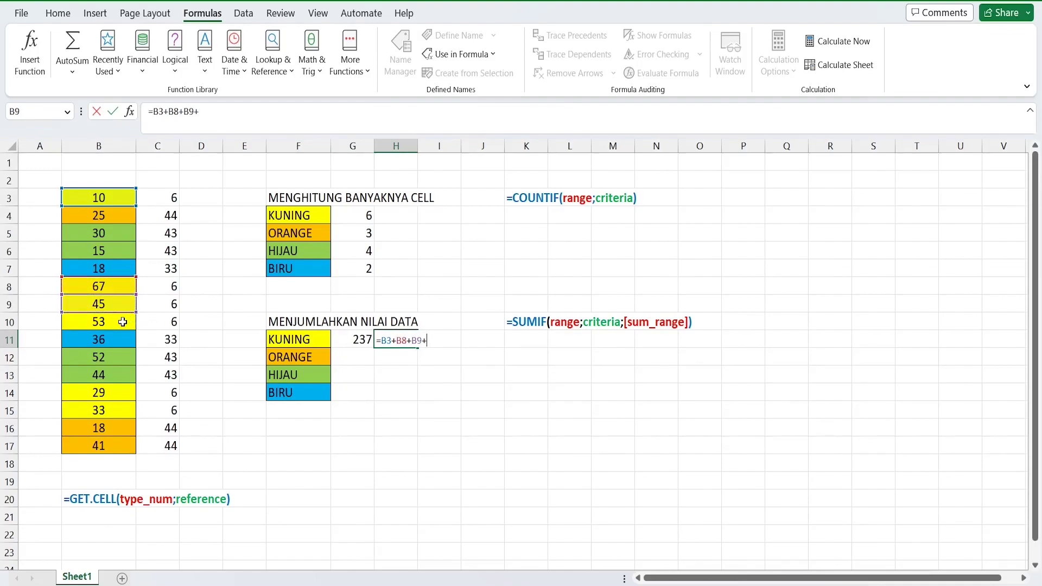
click(133, 321)
text(+)
click(124, 392)
text(+)
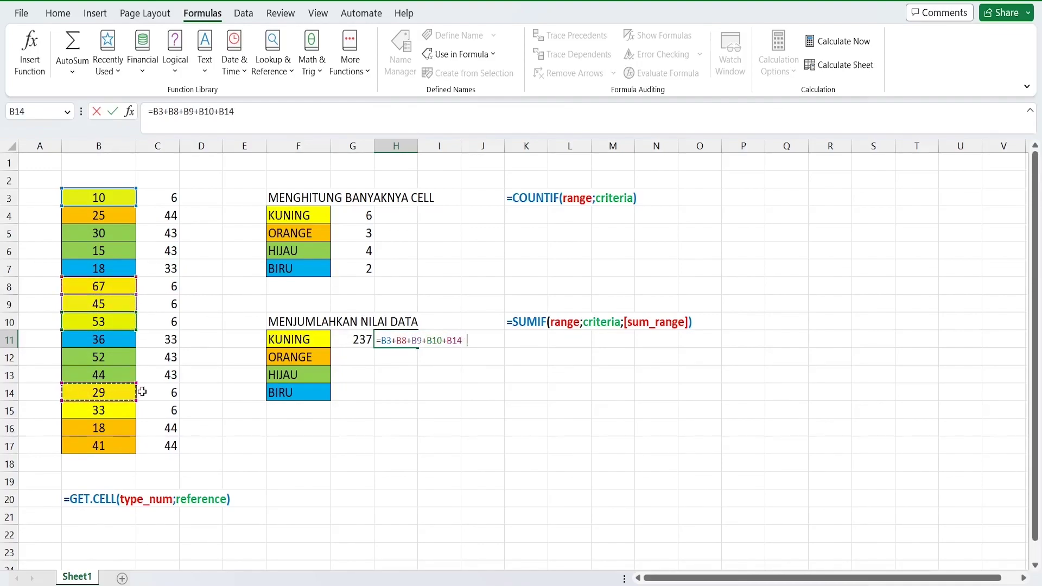
click(128, 413)
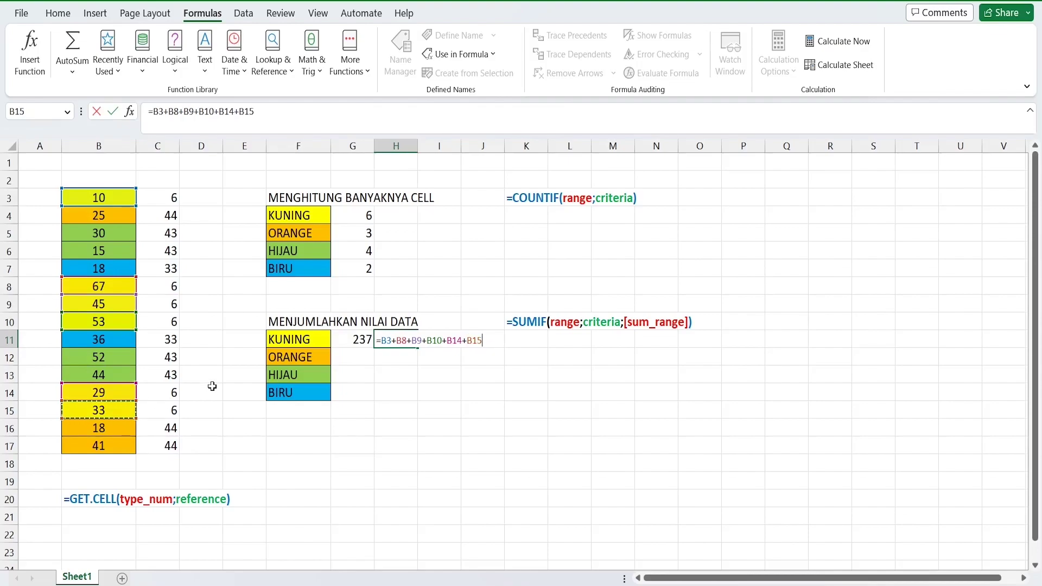
key(Return)
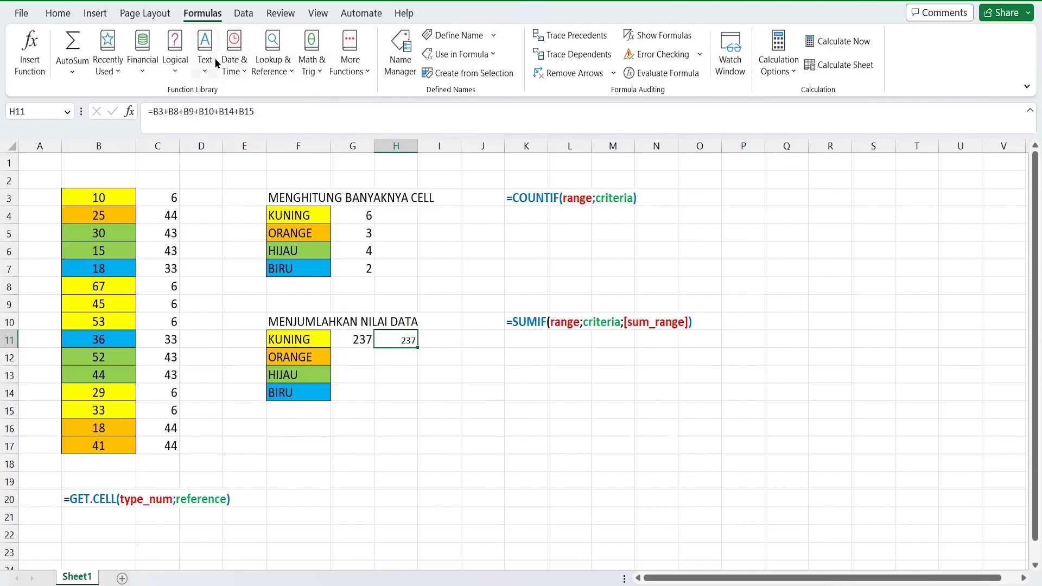
Set column H and the 237 in H11 to font size 11.
click(396, 147)
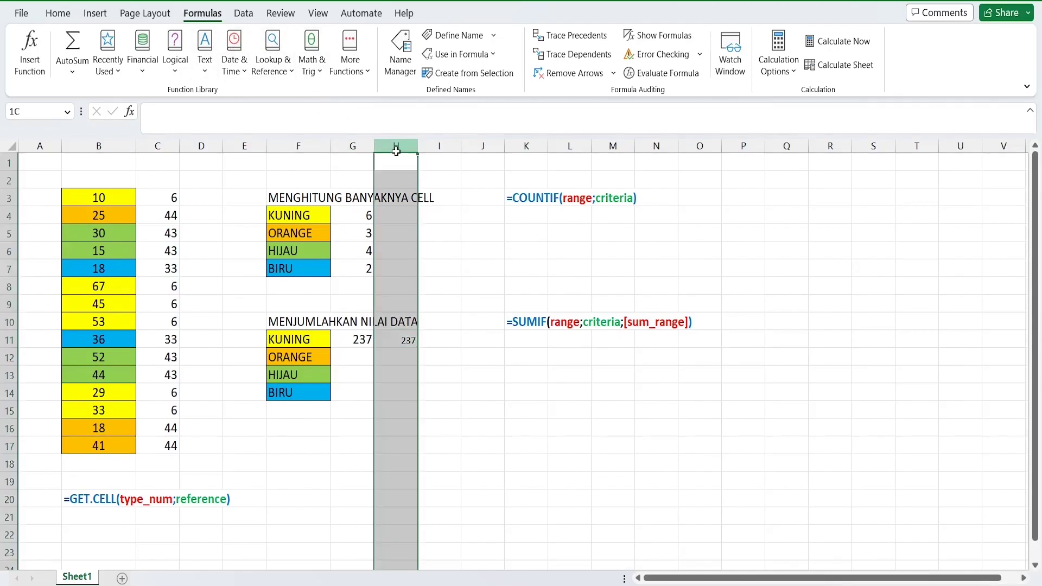
click(56, 13)
click(228, 41)
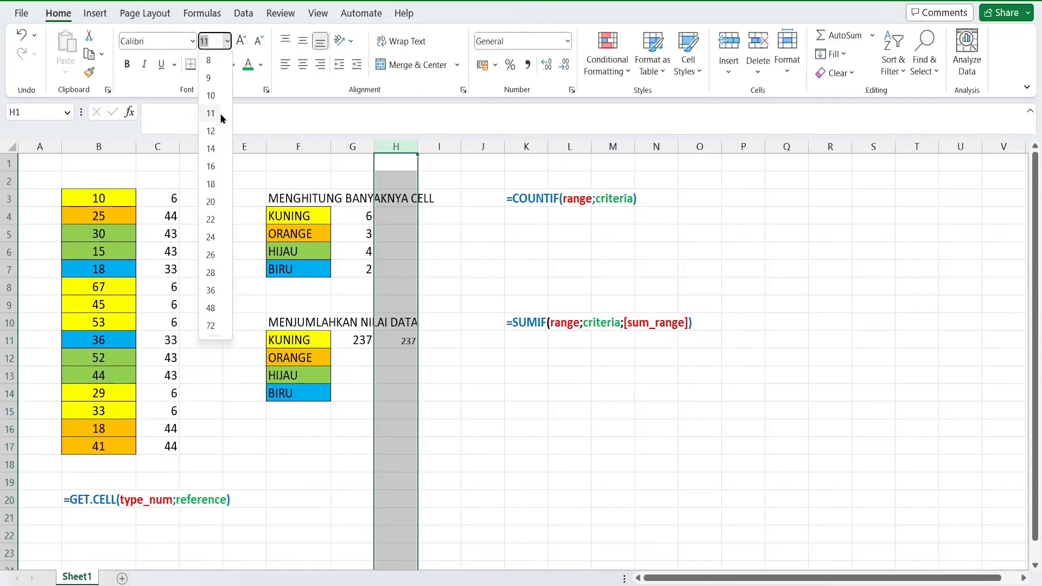
click(214, 133)
click(423, 347)
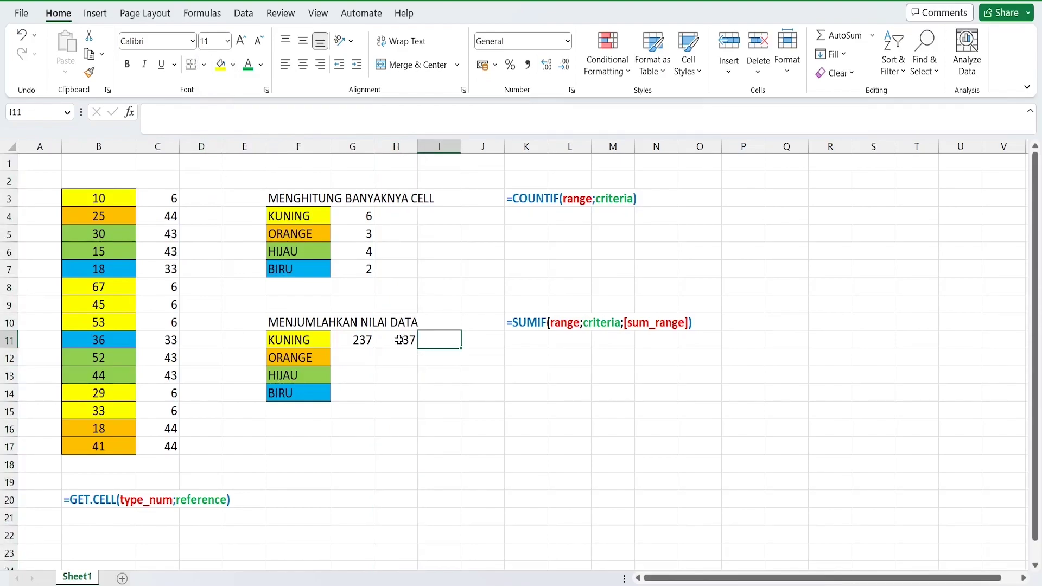
click(399, 339)
click(346, 338)
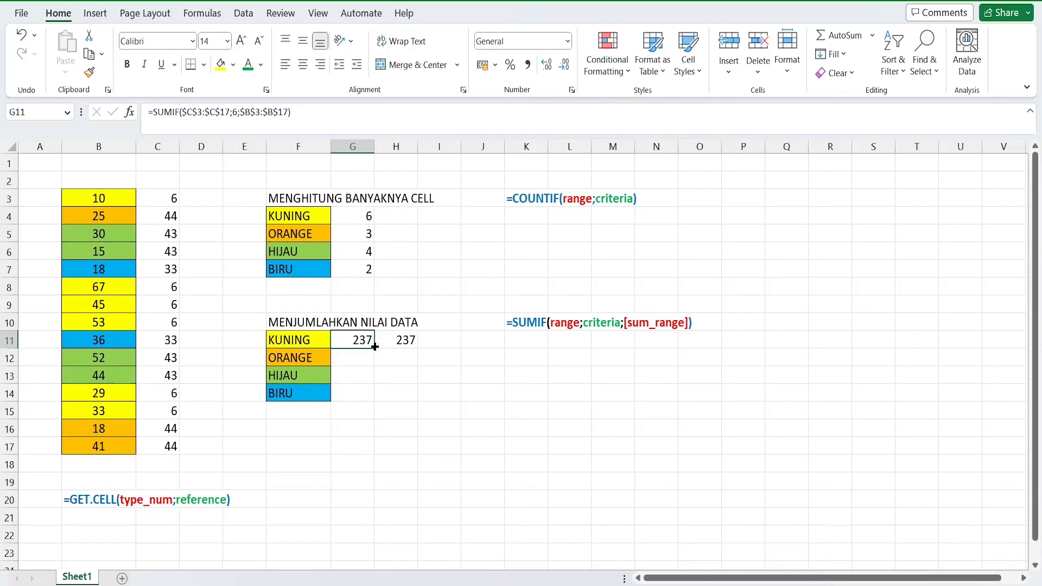
Copy the KUNING sum down to G14 and change the ORANGE criterion to 44, giving 84.
drag(375, 346, 378, 399)
click(347, 357)
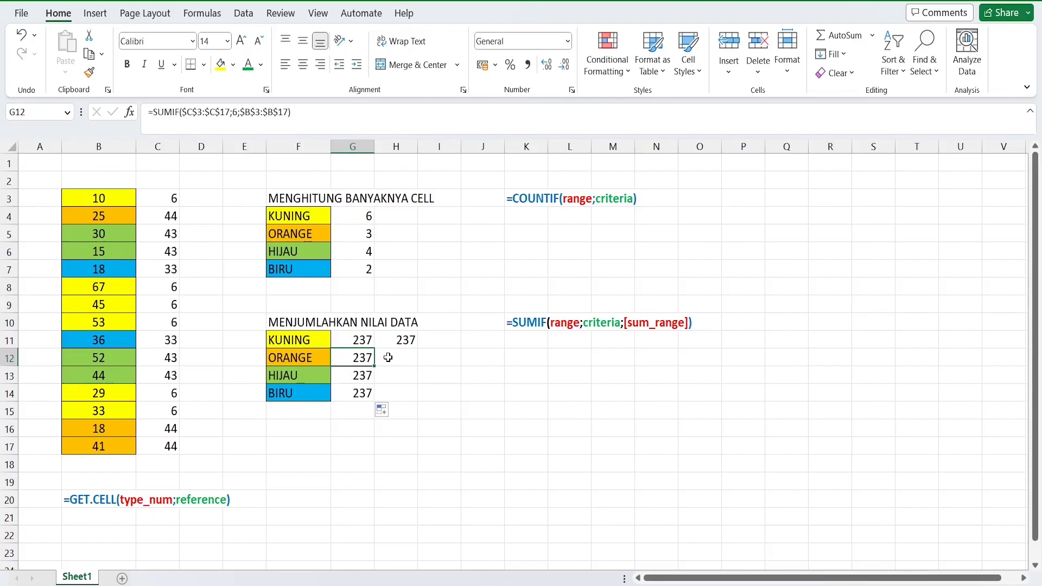
double_click(345, 358)
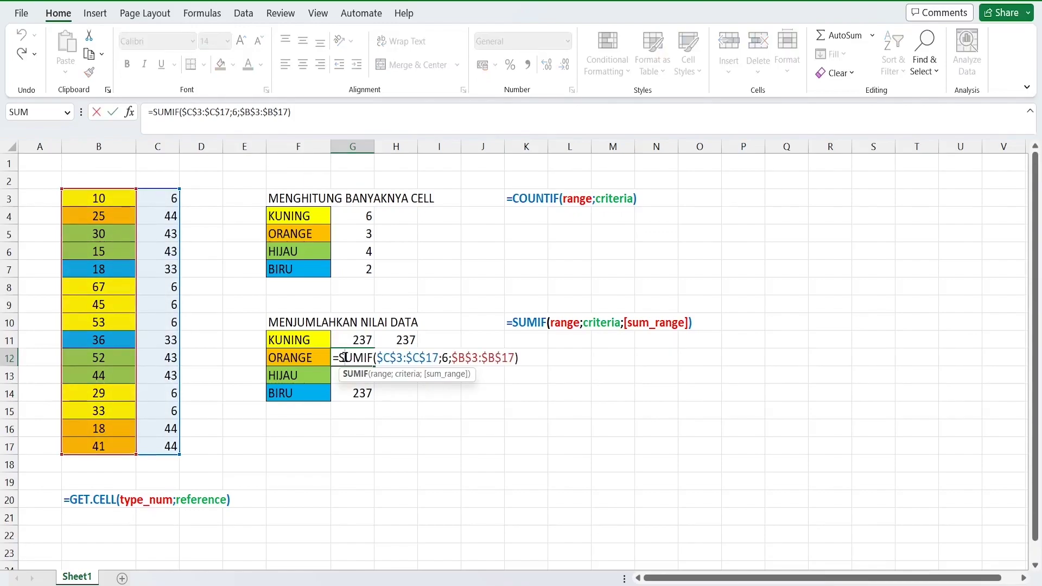
click(447, 357)
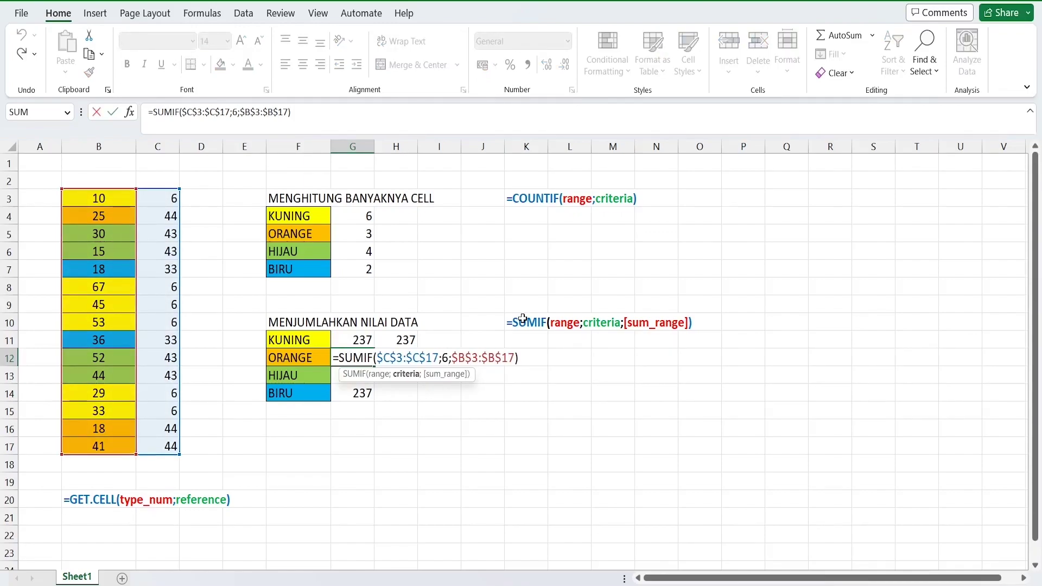
key(BackSpace)
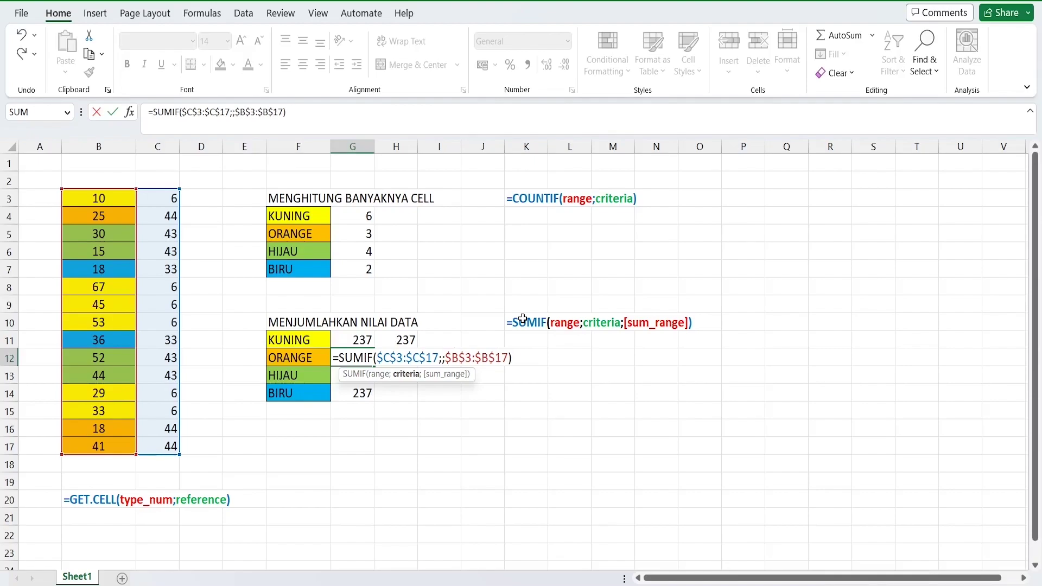
text(44)
key(Return)
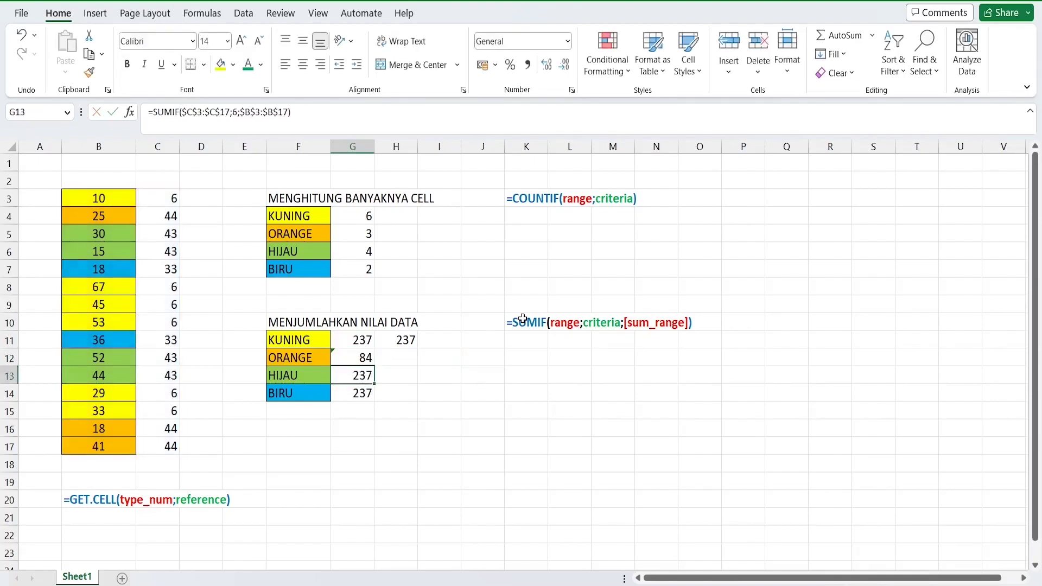
Change the HIJAU and BIRU sum criteria to 43 and 33, giving 141 and 54.
double_click(345, 376)
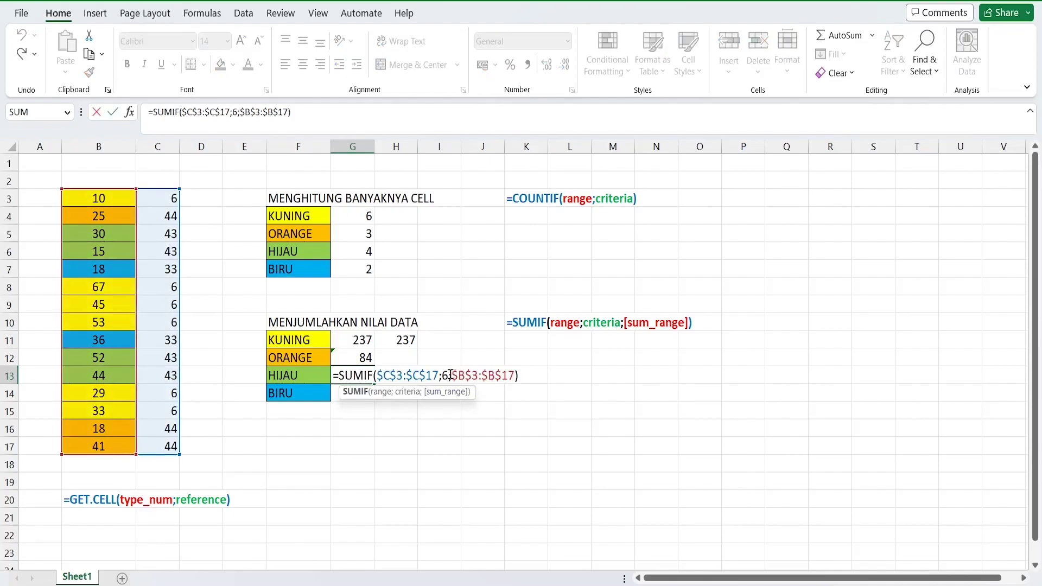
double_click(446, 375)
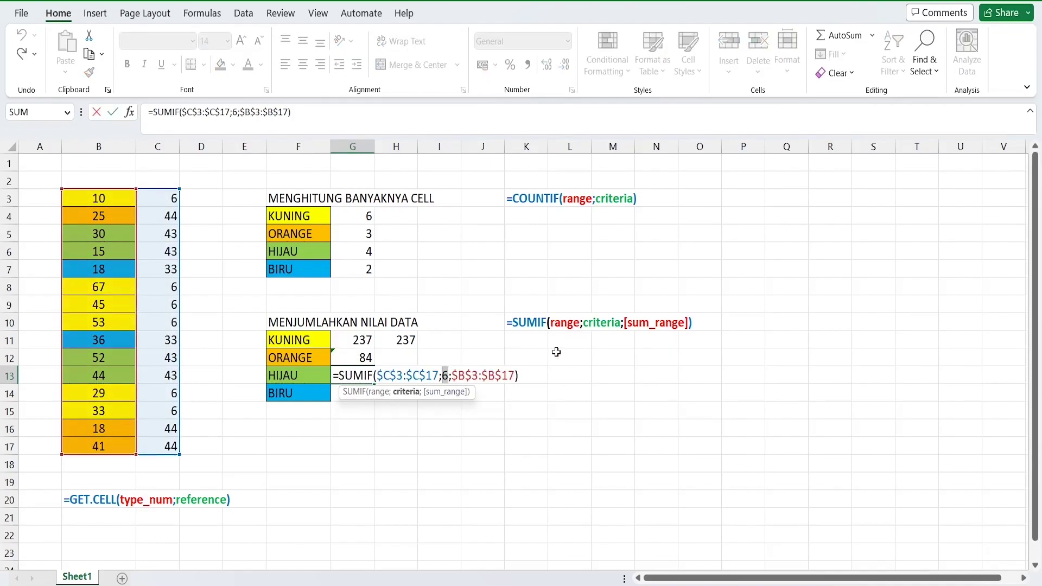
text(43)
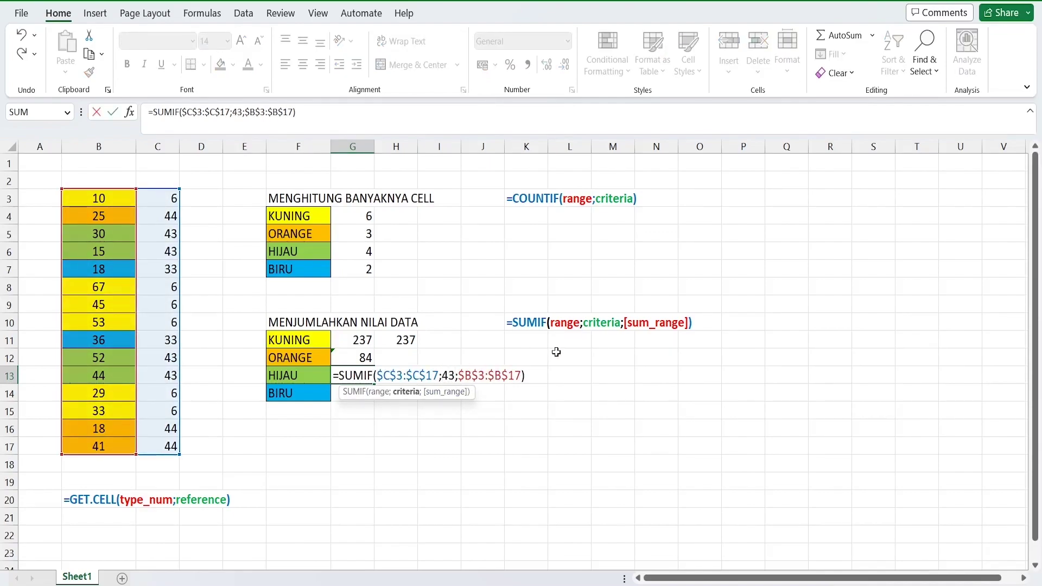
key(Return)
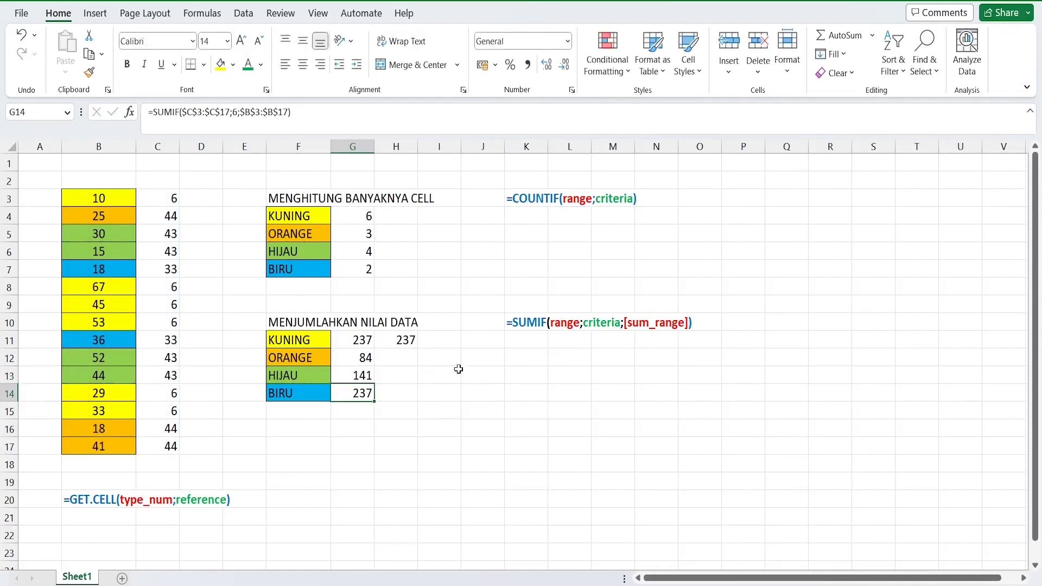
double_click(354, 395)
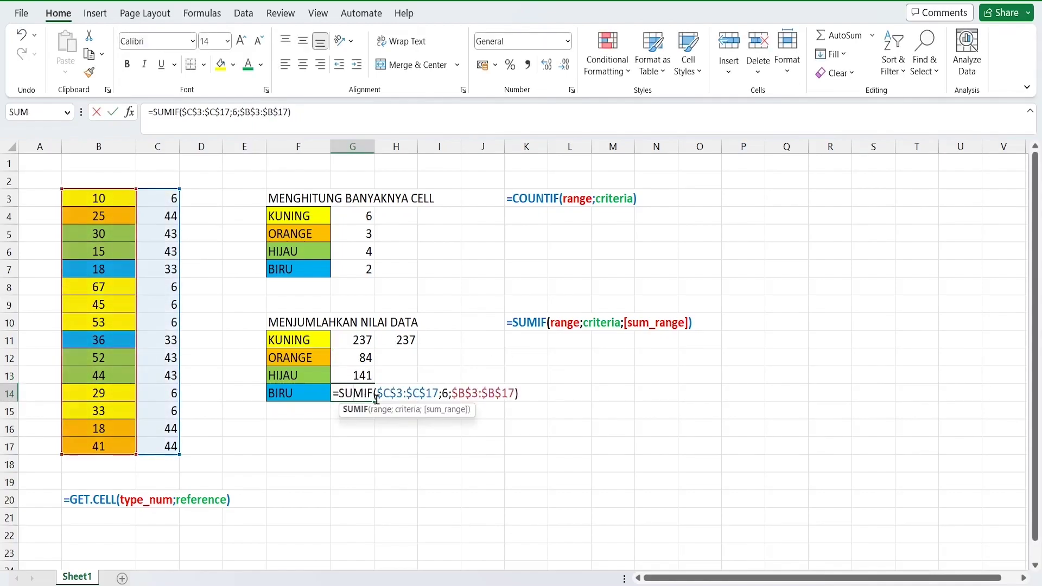
double_click(445, 394)
text(33)
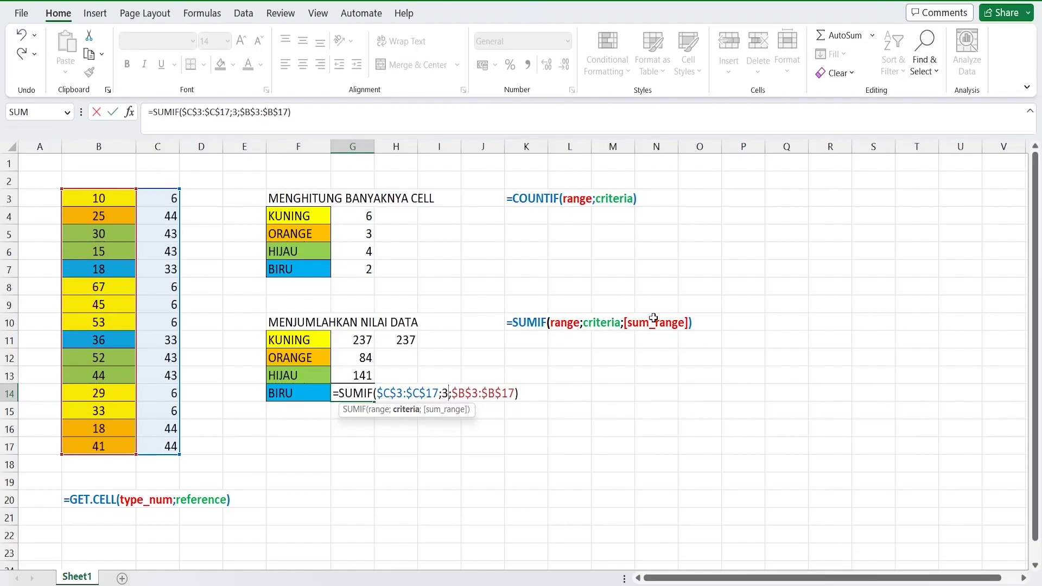
key(Return)
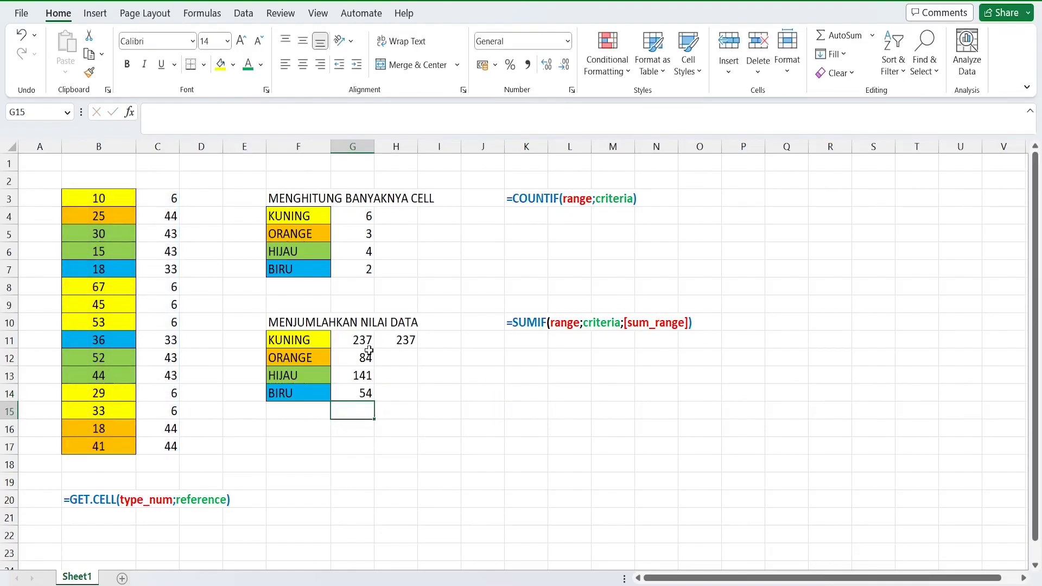
Review the ORANGE sum formula and the colour labels in F11 to F14.
click(351, 359)
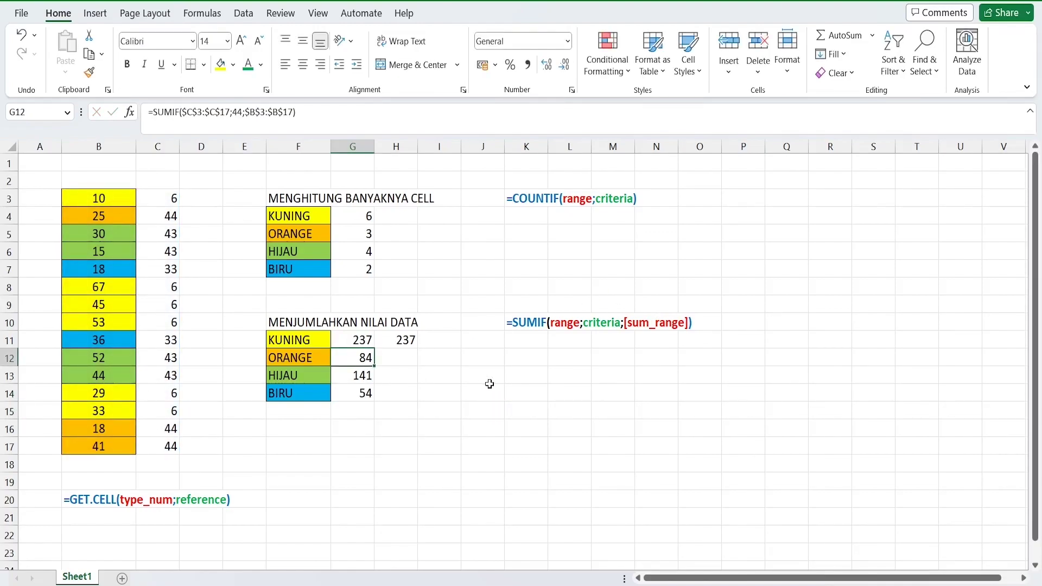
click(327, 347)
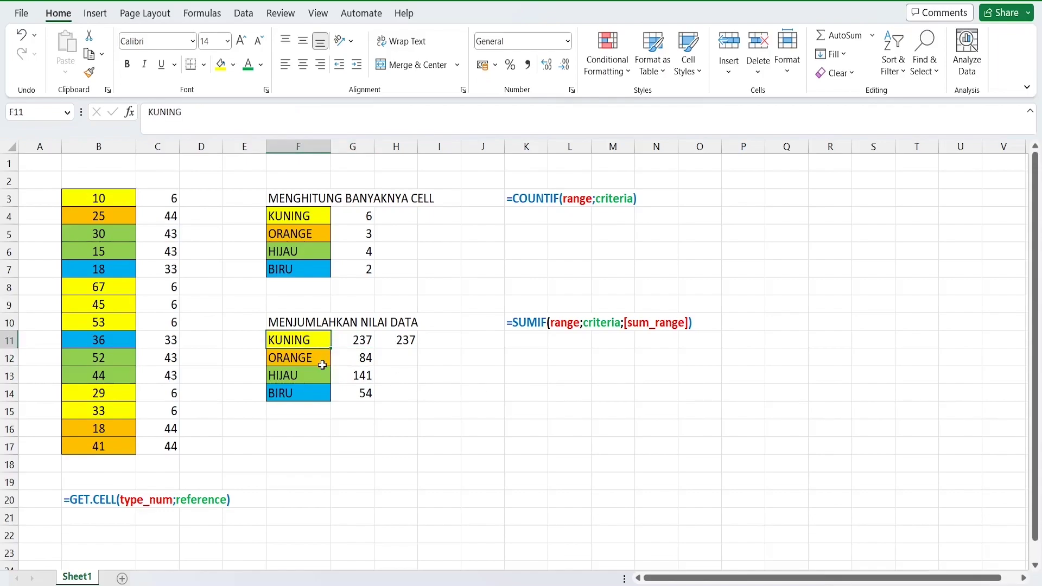
click(325, 361)
click(327, 390)
click(312, 406)
click(455, 374)
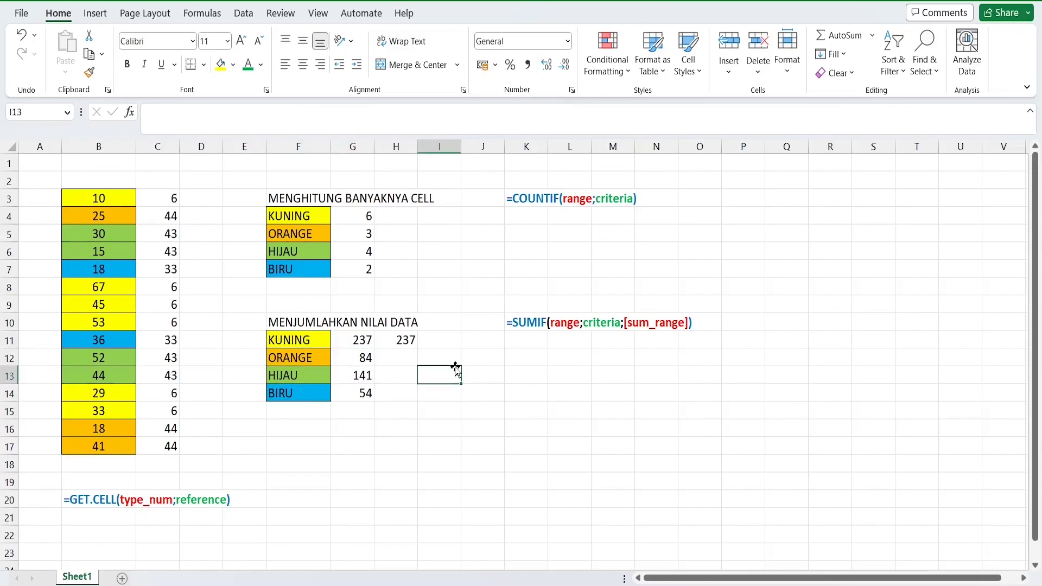
click(214, 269)
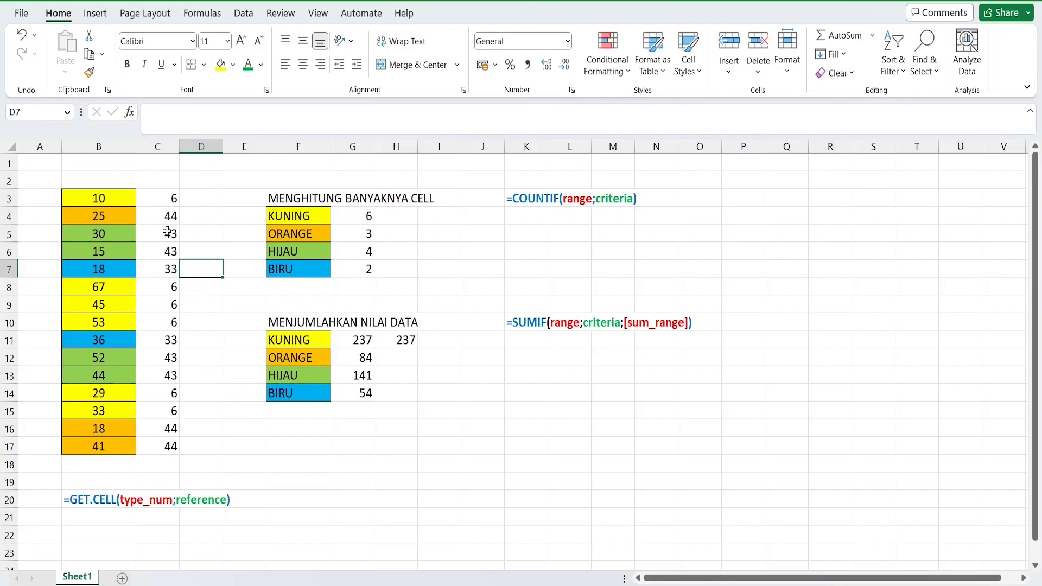
Clear the colour codes from C3:C18 in column C.
drag(163, 199, 161, 460)
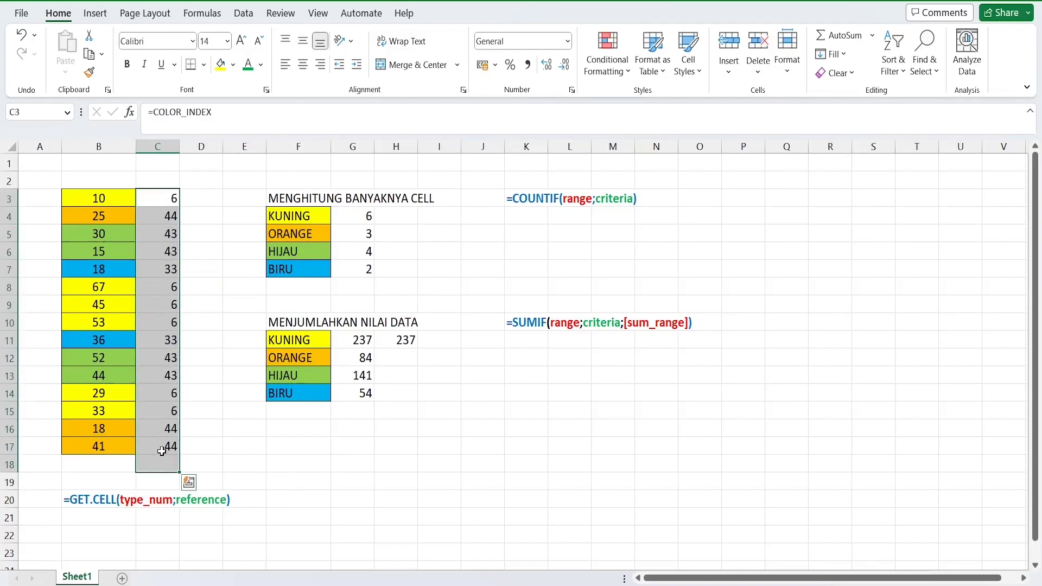
key(Delete)
click(235, 268)
Delete the COLOR_INDEX defined name in Name Manager and verify the list is empty.
click(202, 13)
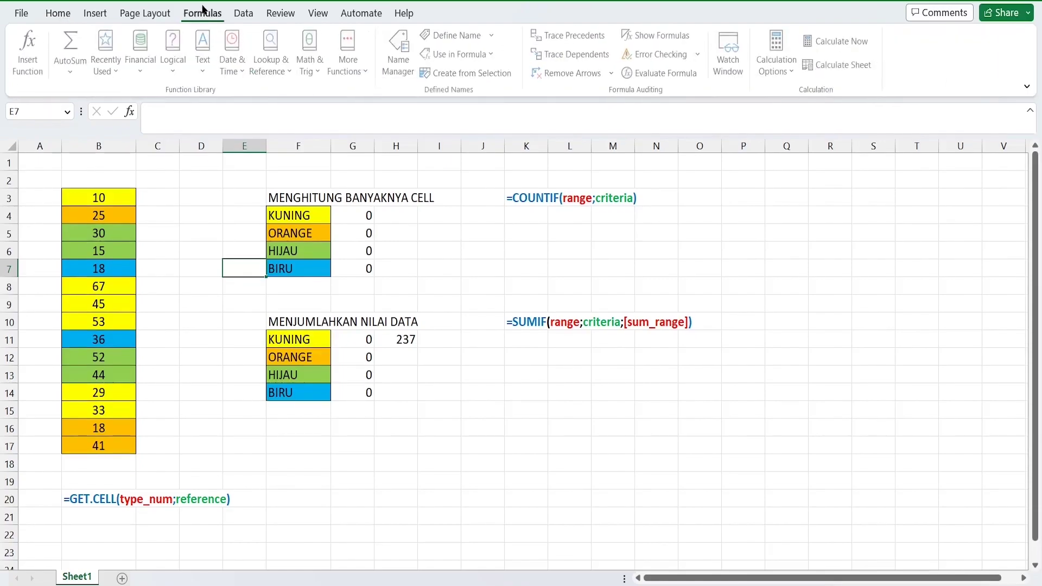
click(400, 71)
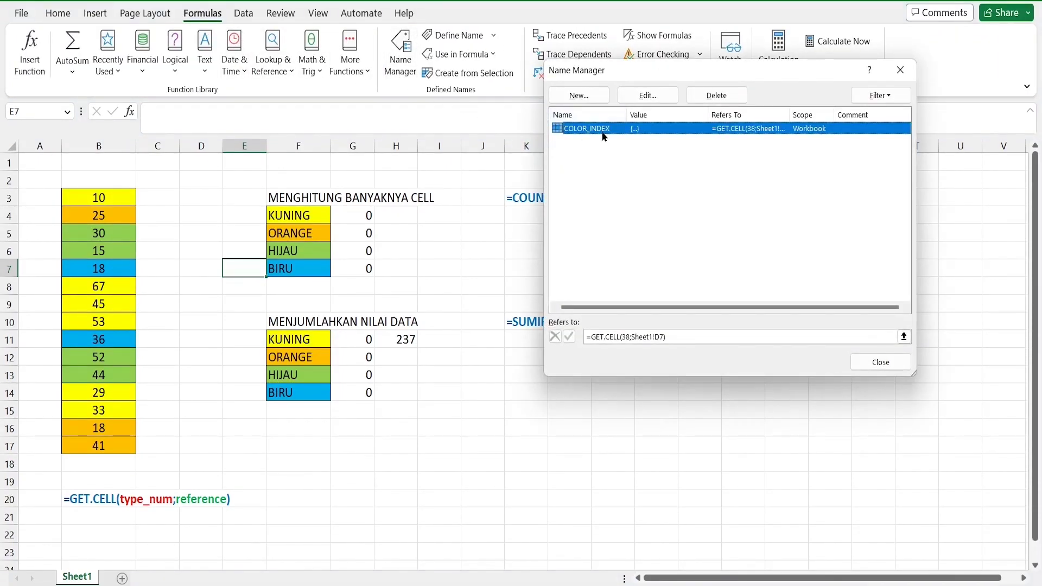
click(721, 98)
click(499, 332)
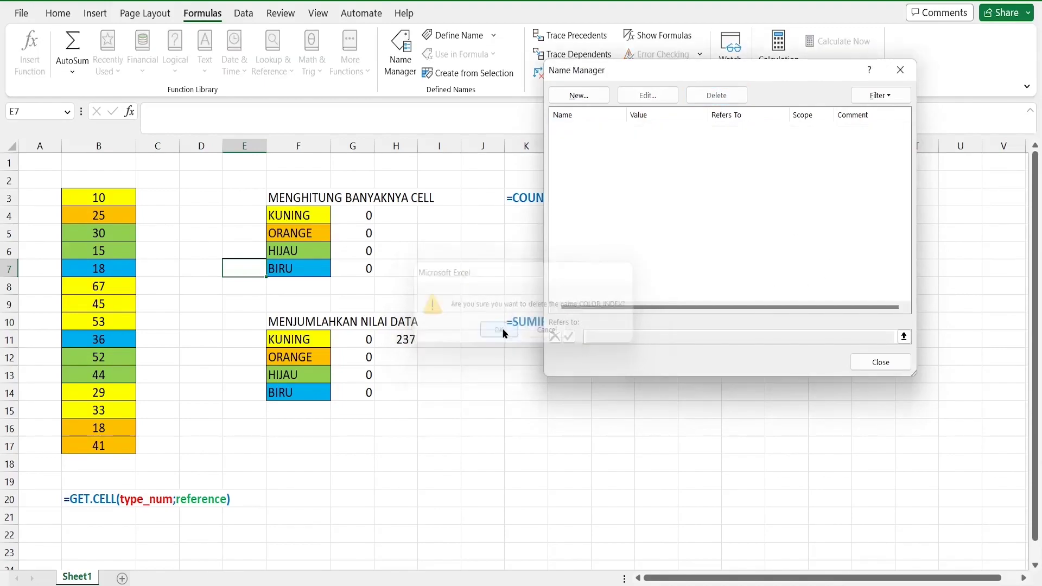
click(870, 358)
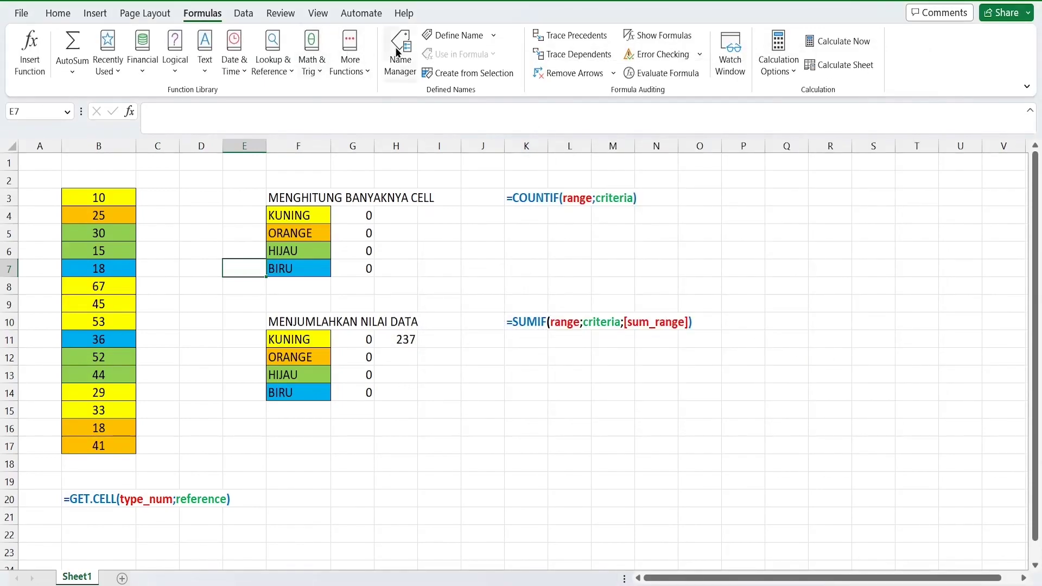
click(400, 60)
click(870, 360)
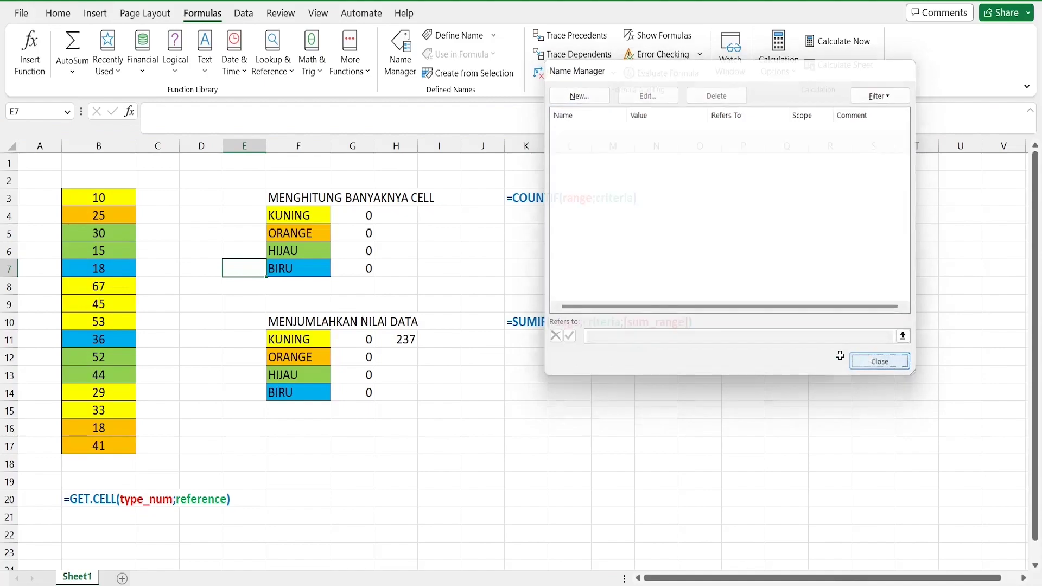
click(151, 197)
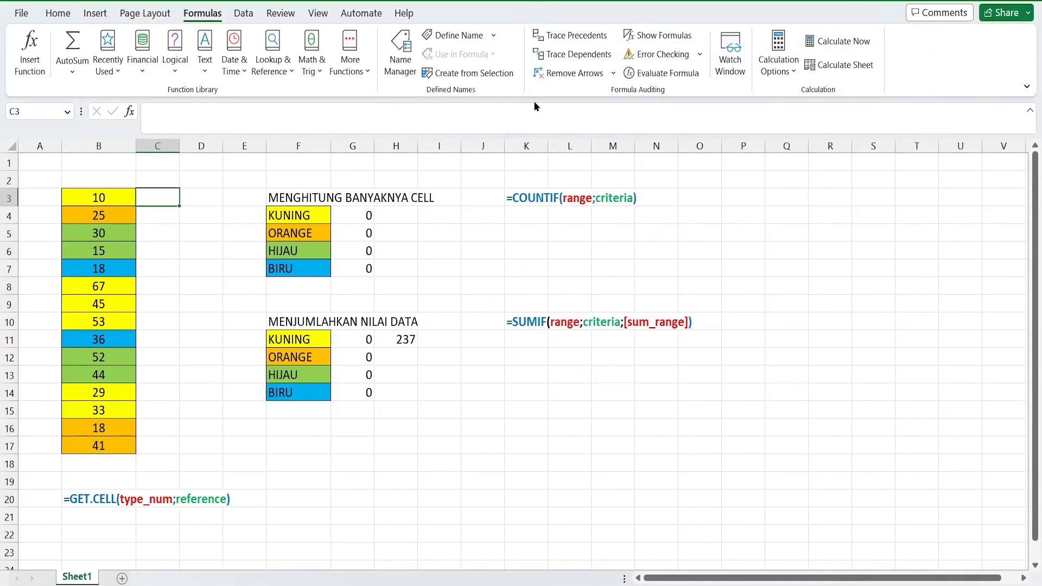
key(Left)
key(Right)
key(Left)
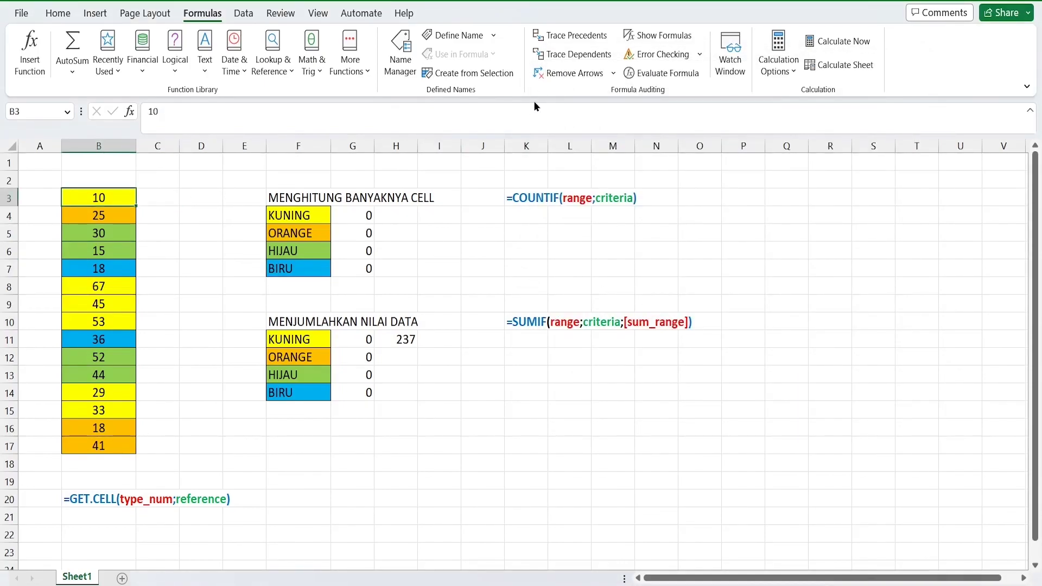
key(Right)
key(Left)
key(Down)
key(Down)
key(Down)
key(Down)
key(Down)
key(Down)
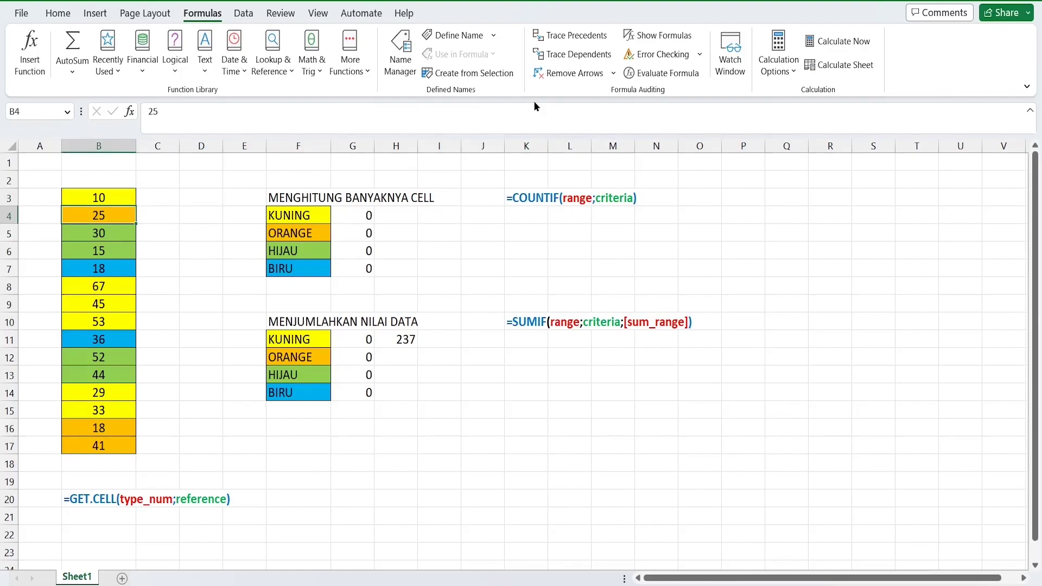
key(Down)
key(Up)
key(Up)
key(Up)
key(Up)
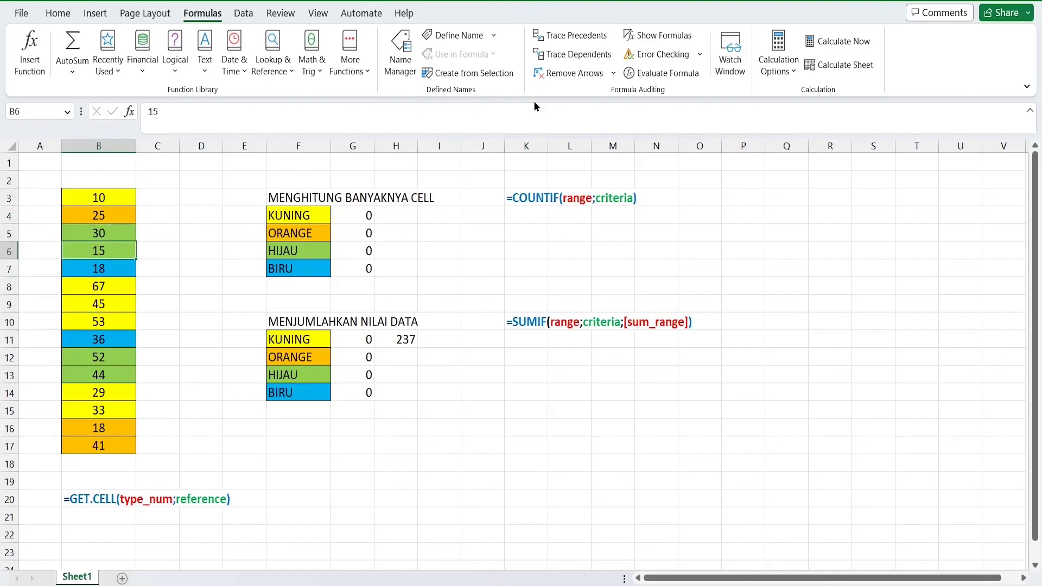
key(Down)
key(Down)
key(Down)
key(Up)
key(Up)
key(Up)
key(Up)
key(Up)
key(Up)
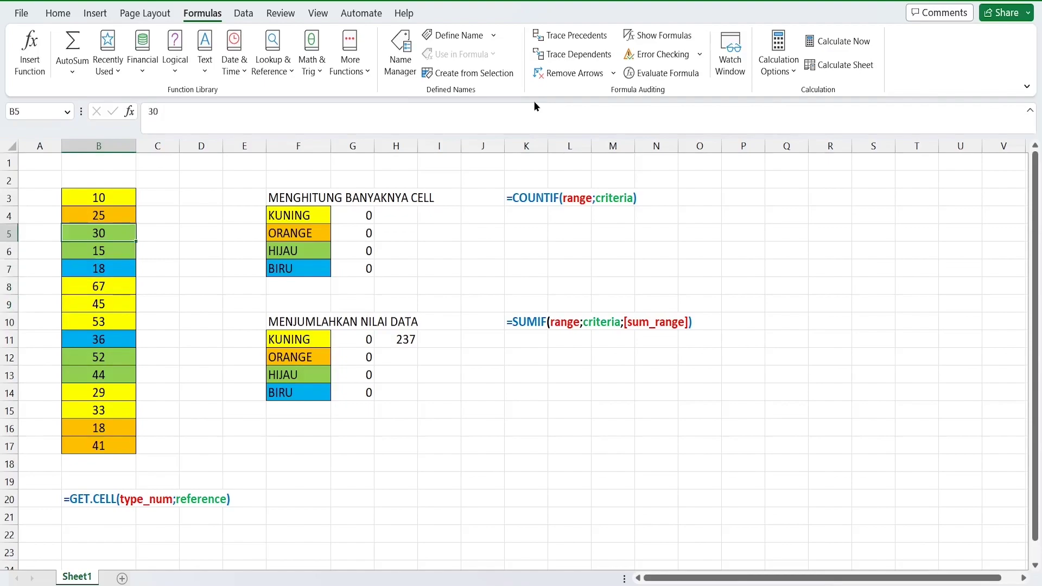
key(Right)
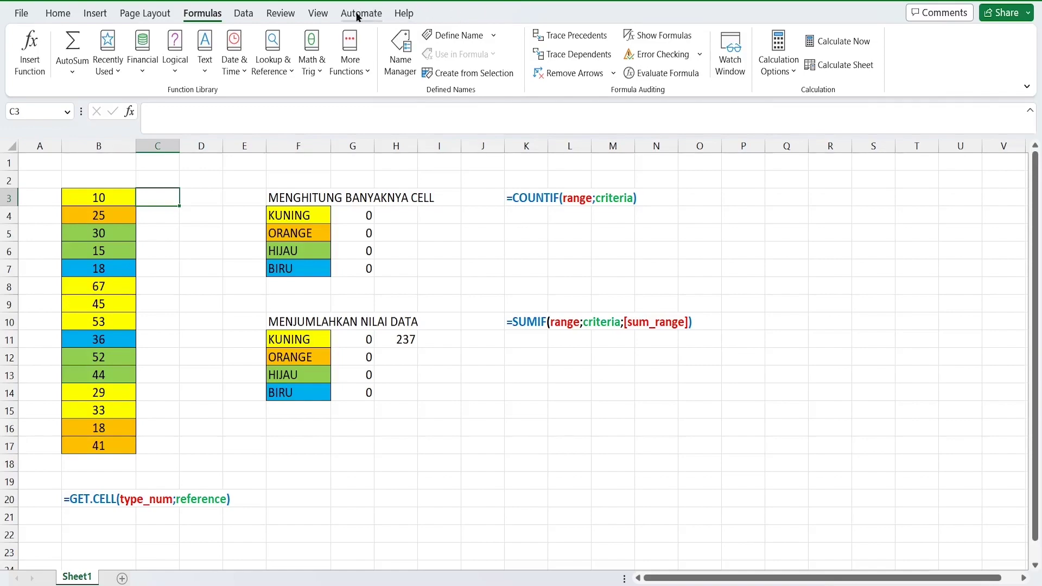
Tick Developer under Main Tabs in the Customize Ribbon options and apply.
click(20, 13)
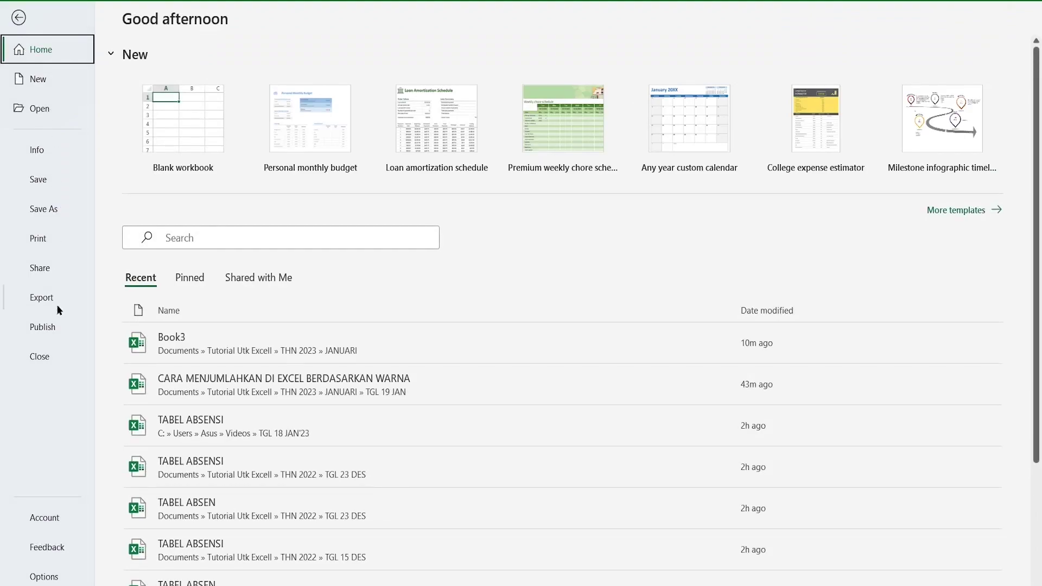
click(43, 576)
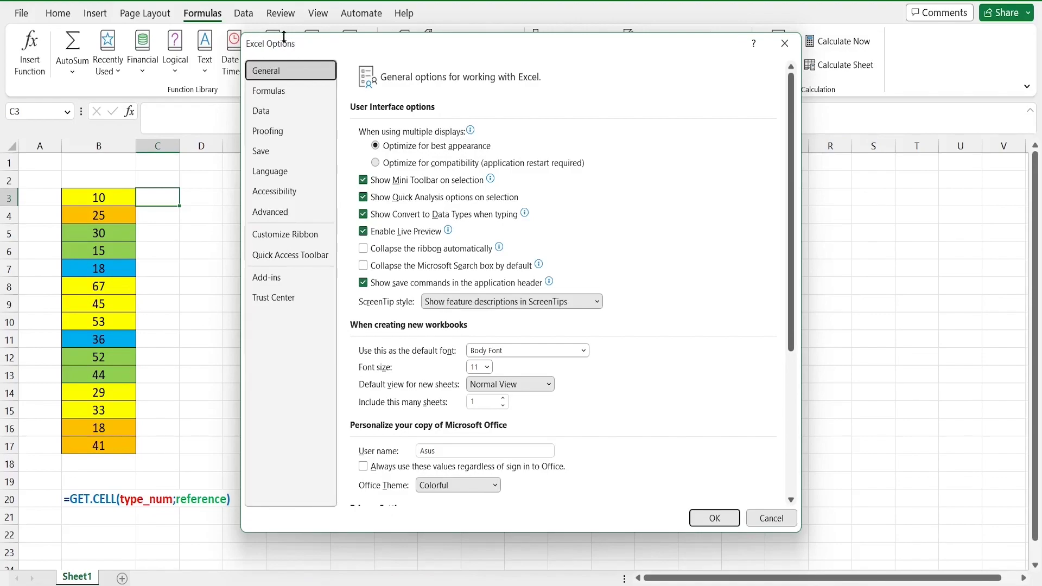
click(276, 238)
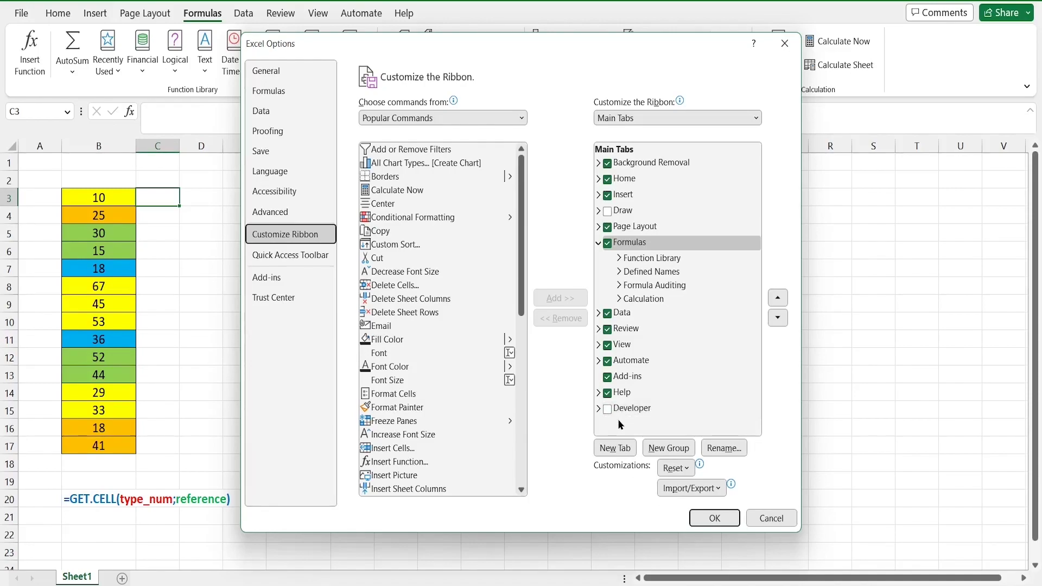
click(607, 409)
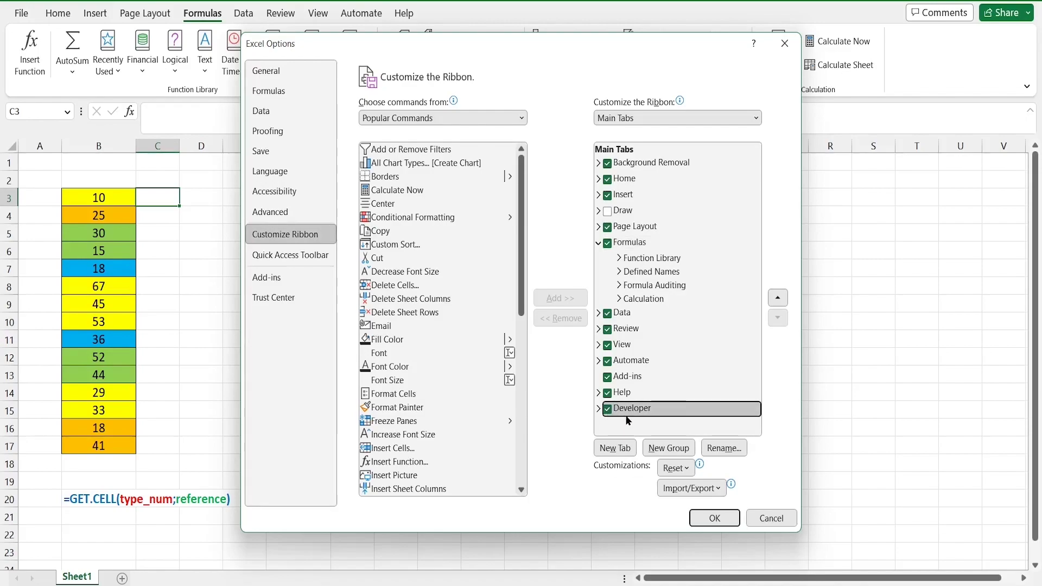
click(724, 518)
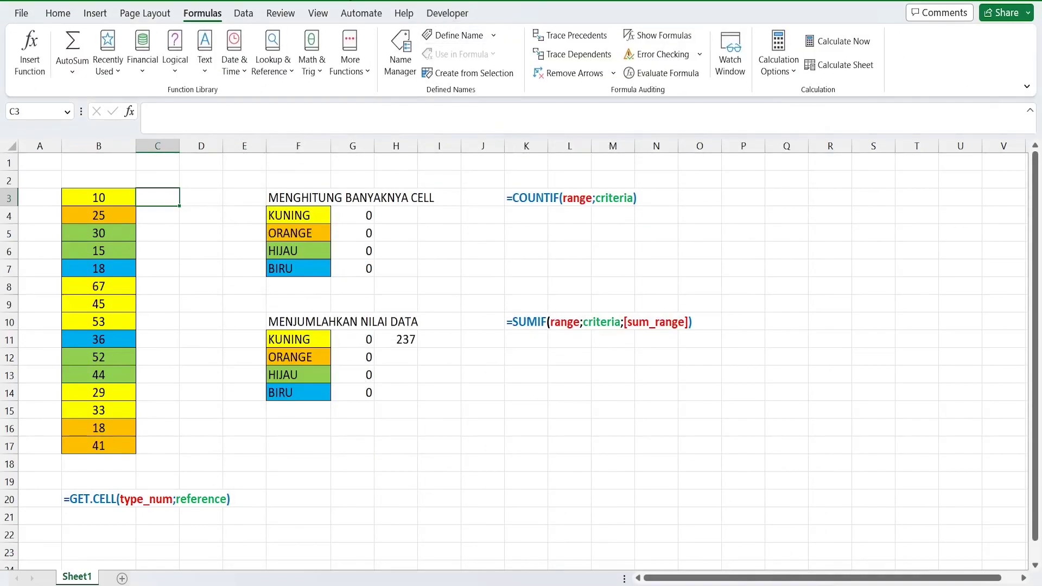
Enter =COLORINDEX(B3) in C3 to show it returns #NAME? as no built-in function.
click(444, 15)
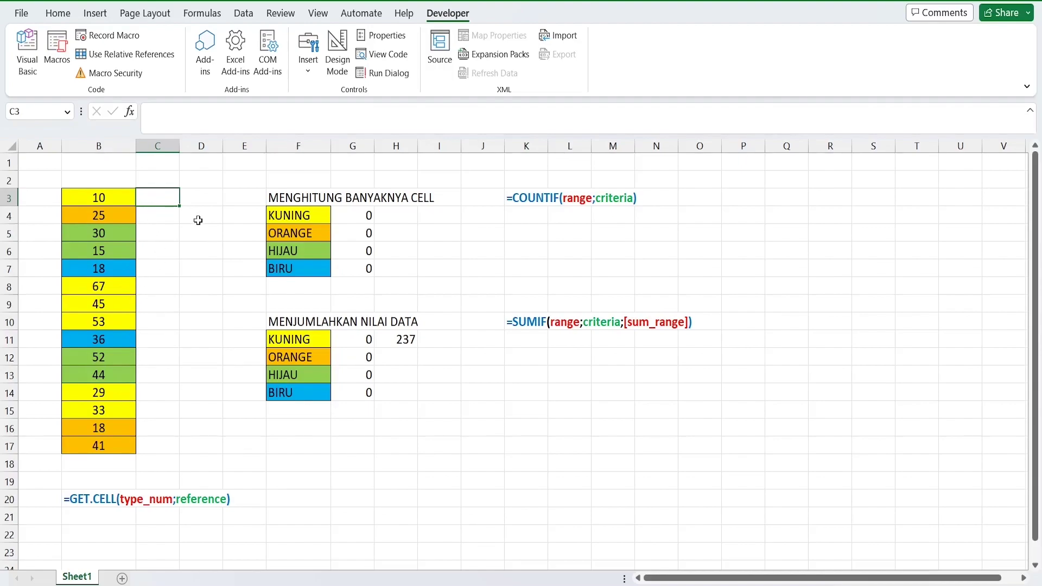
text(=)
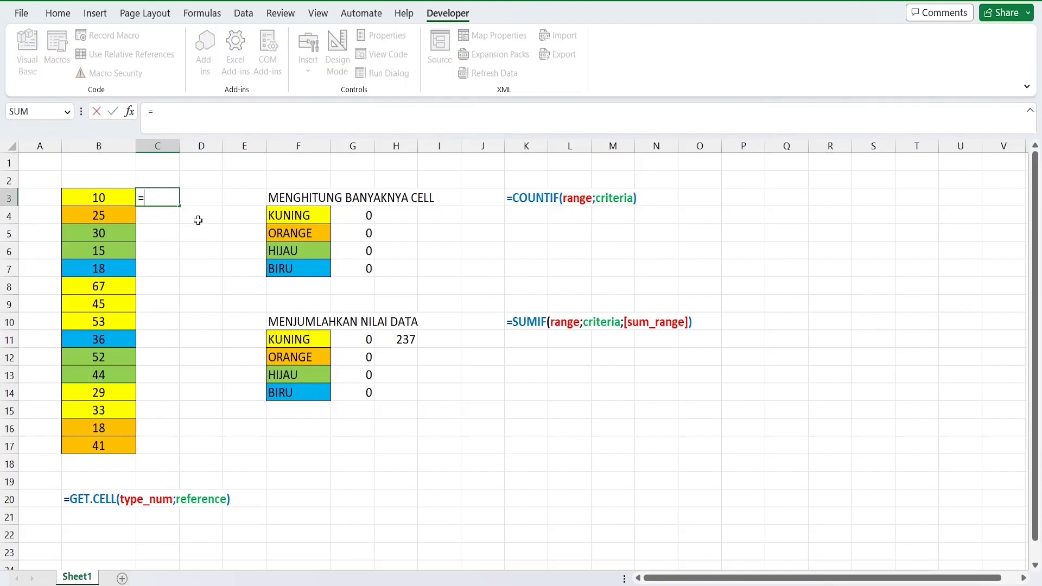
text(COLORINDEX()
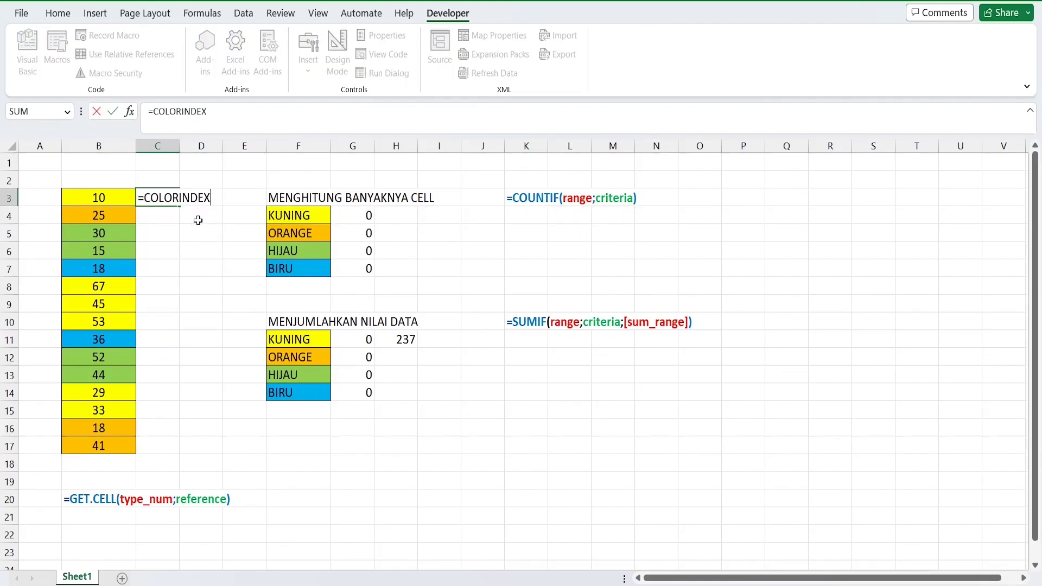
click(123, 203)
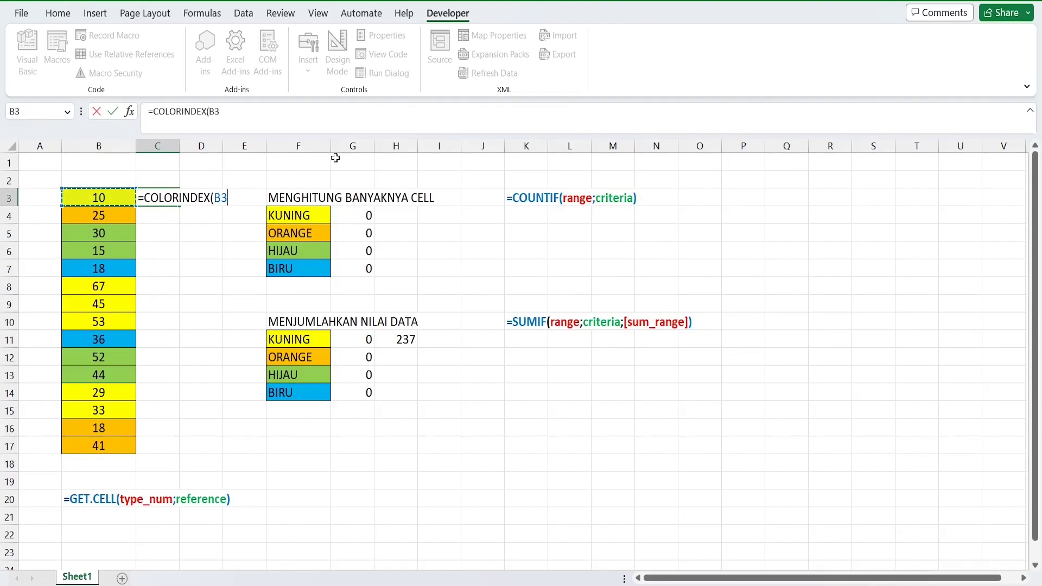
text())
key(Return)
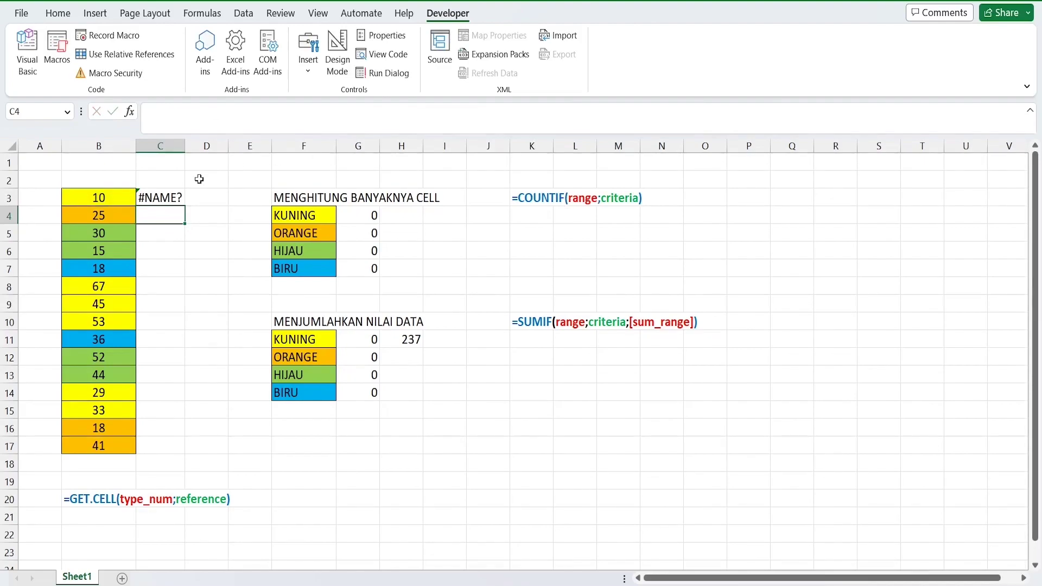
Clear the failing formula from C3 and launch the Visual Basic editor.
click(178, 195)
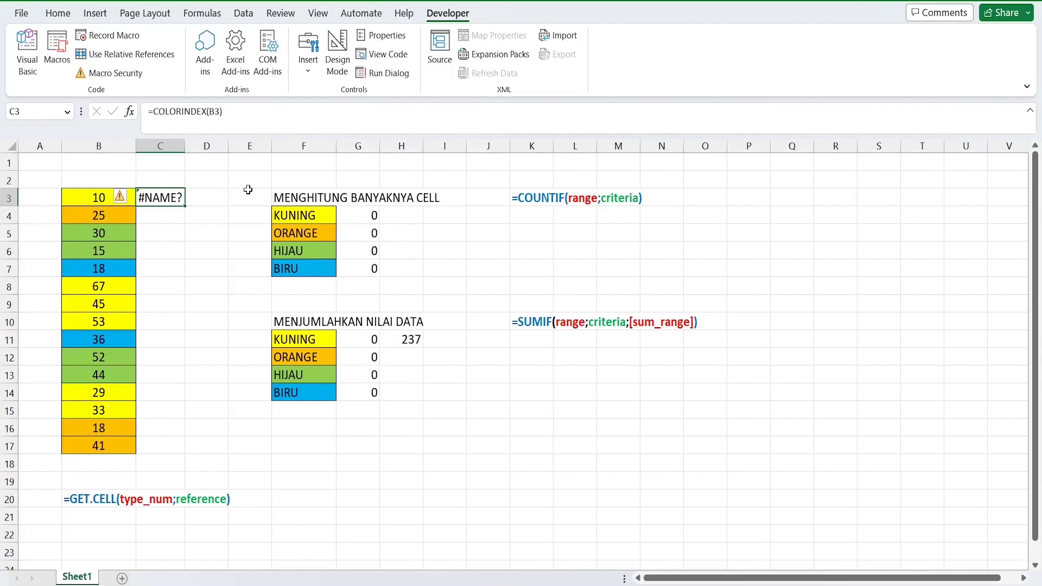
key(Delete)
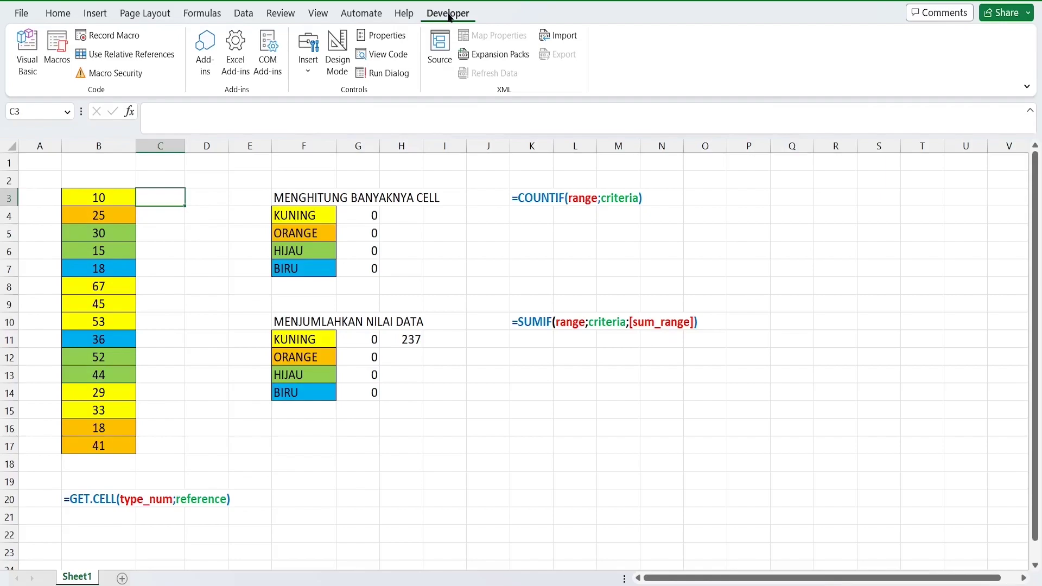
click(31, 74)
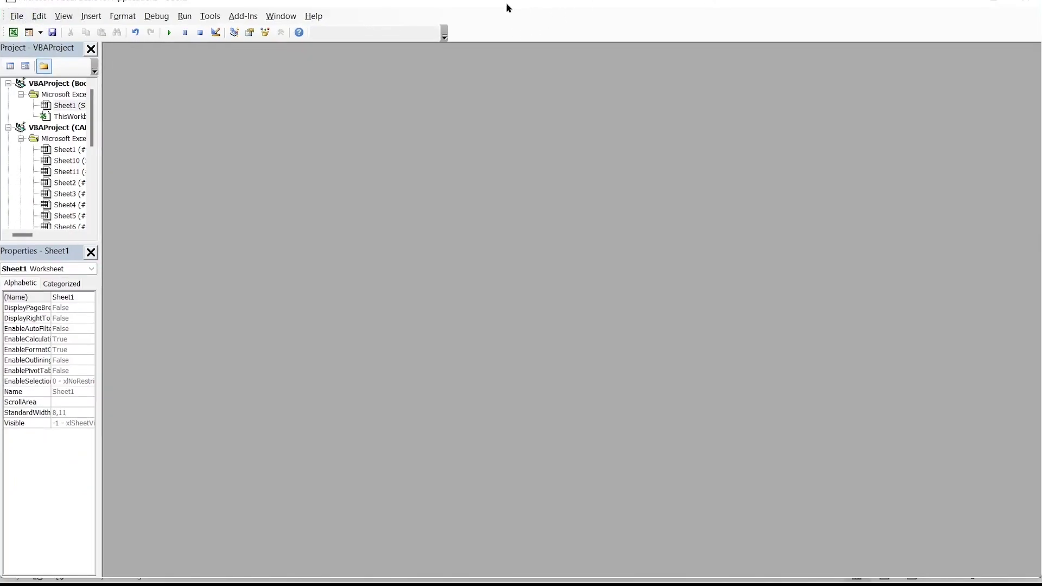
Insert a new module and type 'Function ColorIndex (cellcolor as Range' in its code window.
click(101, 23)
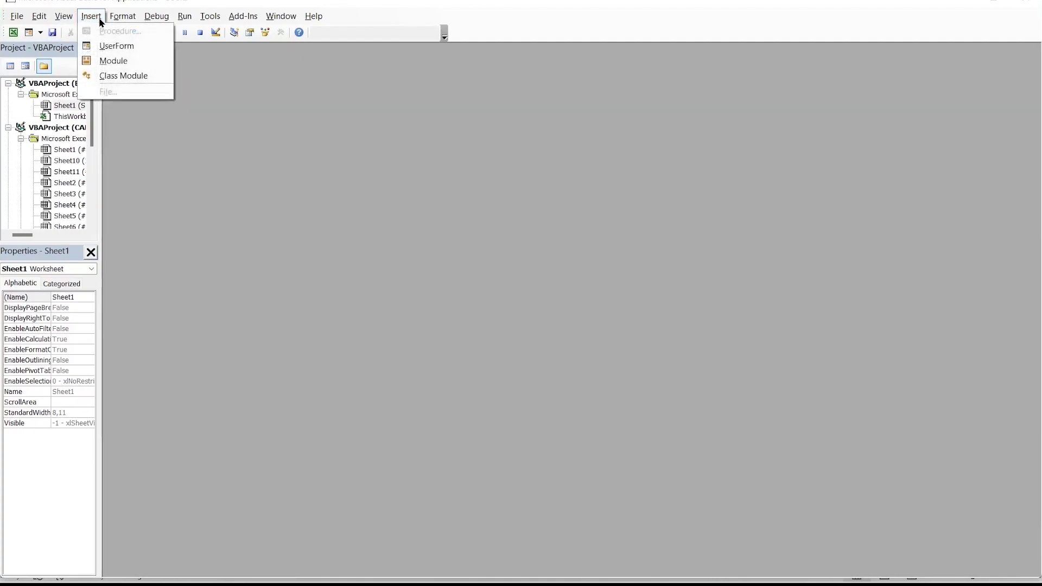
click(116, 60)
drag(394, 217, 265, 83)
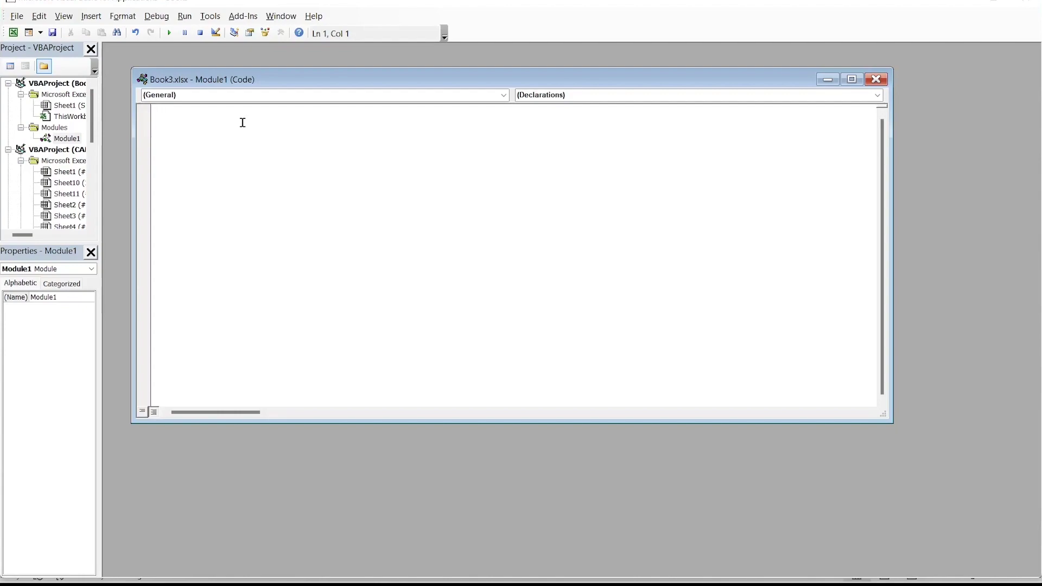
text(Function ColorIndex ()
text(cellcolo)
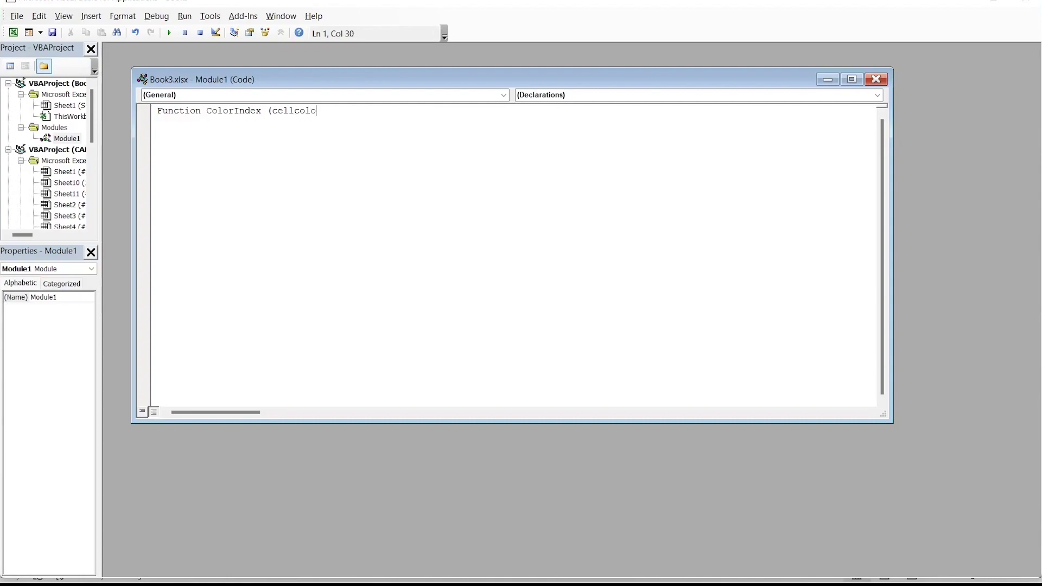
text(r as )
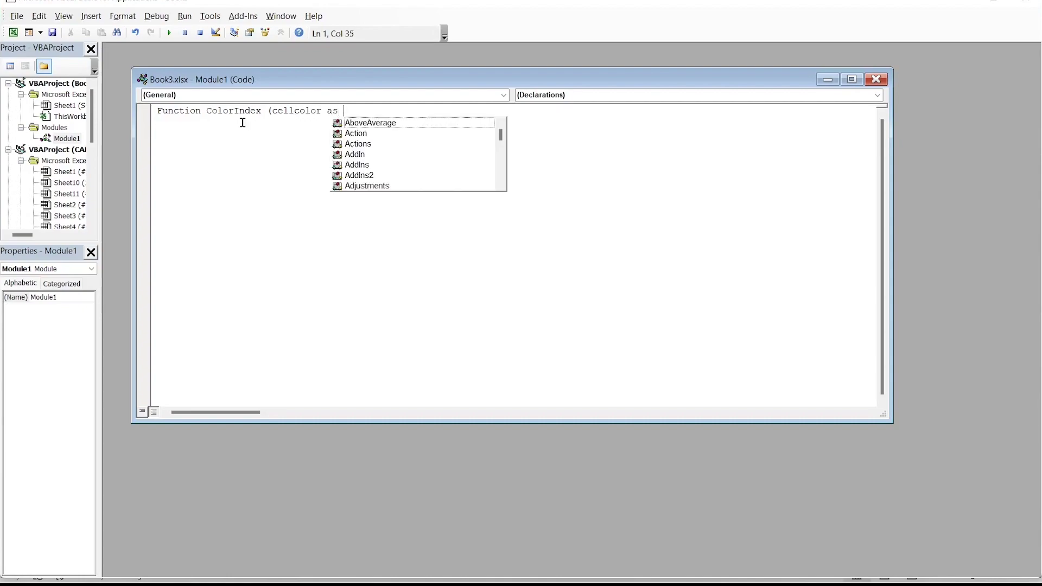
text(rasng)
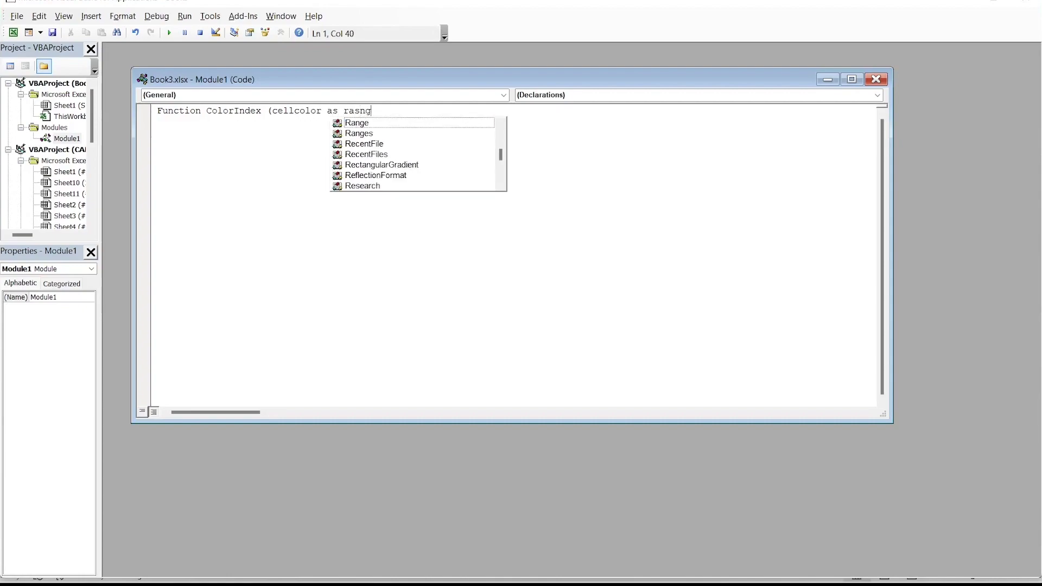
click(364, 124)
key(Return)
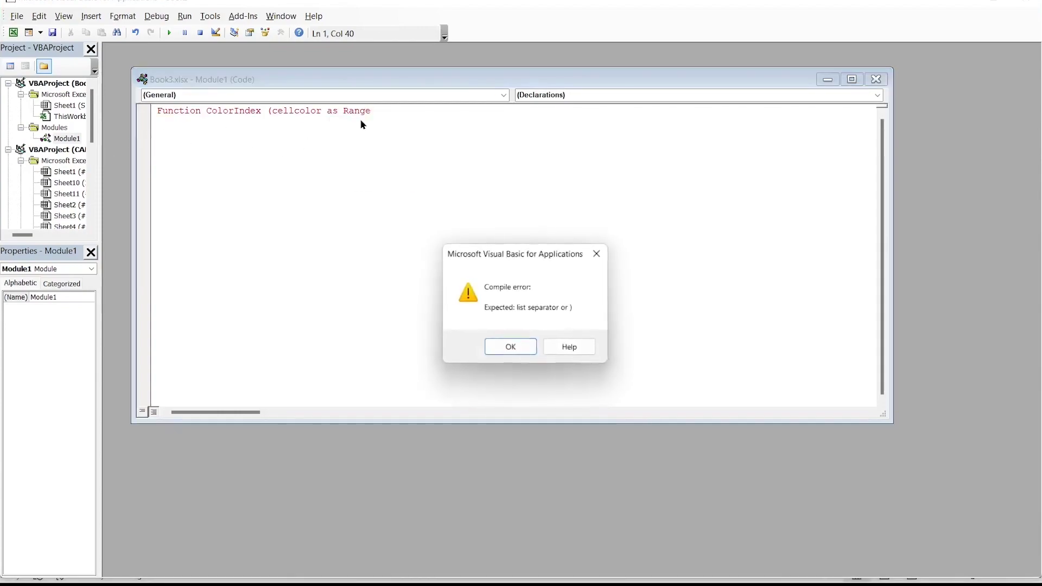
Close the declaration and make the function return ColorIndex = cellcolor.Interior.ColorIndex before End Function.
click(511, 348)
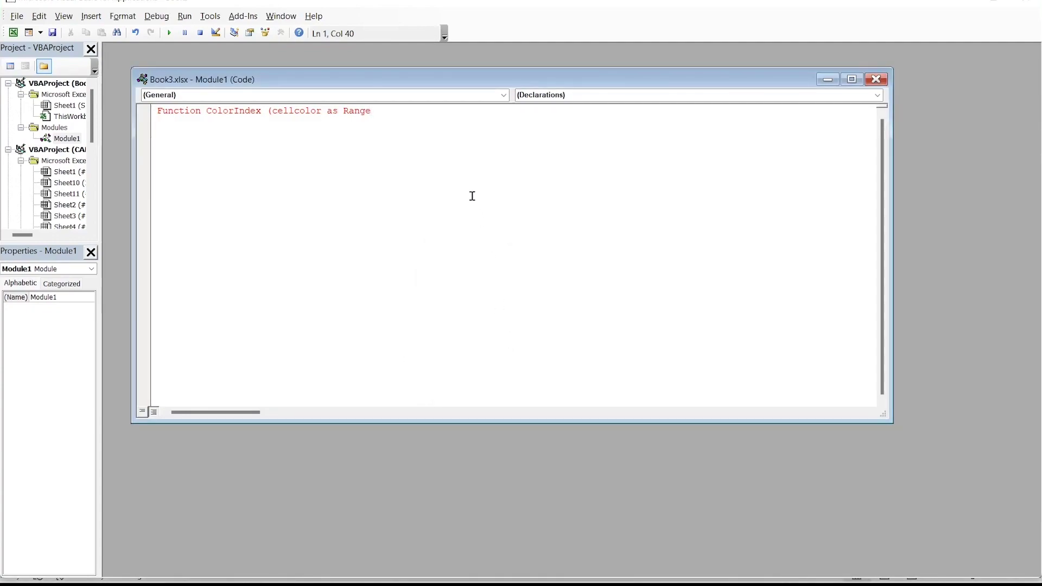
text())
key(Return)
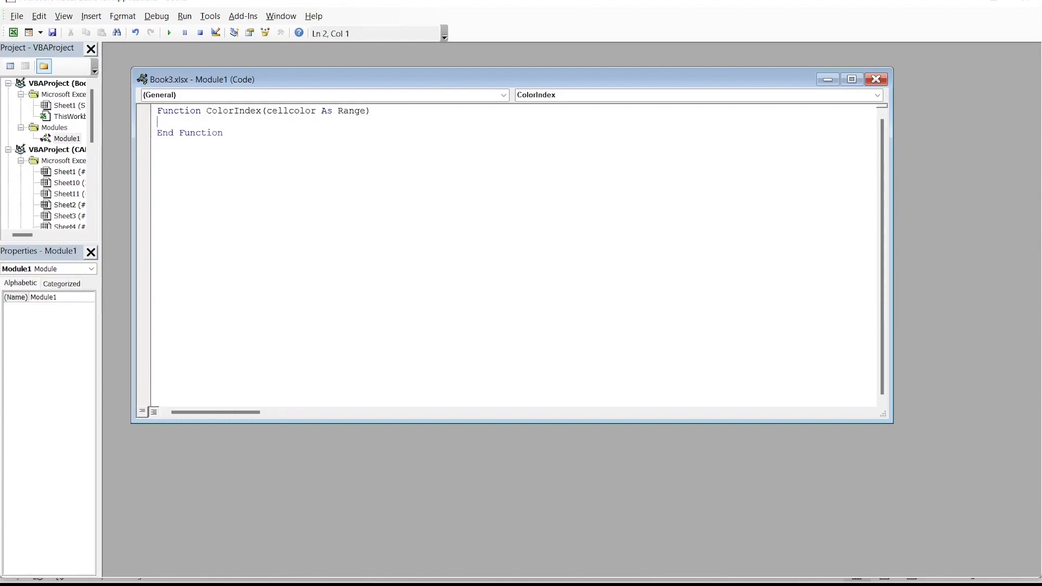
text(ColorIndex=cellcolor)
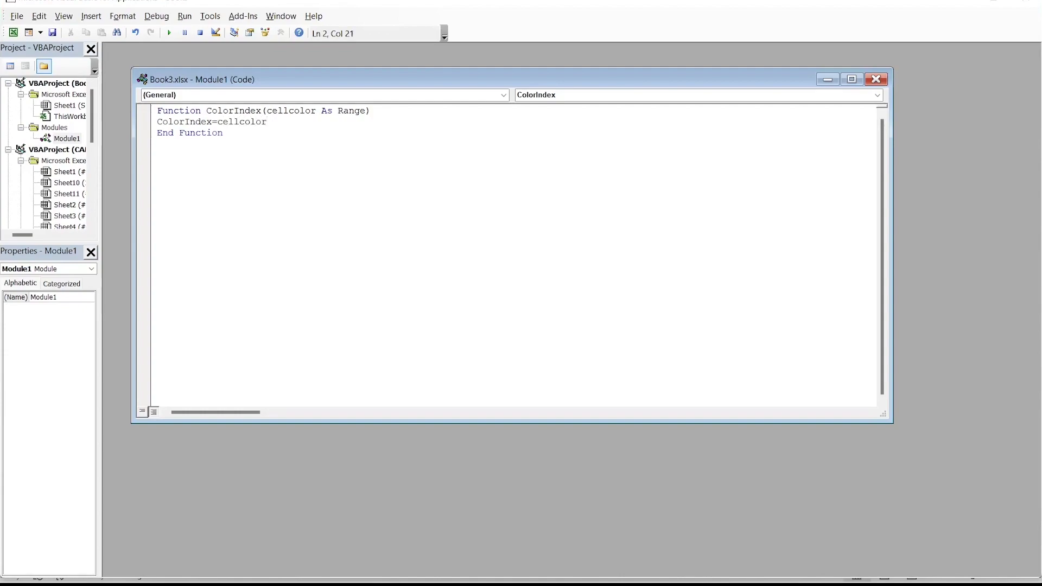
text(.)
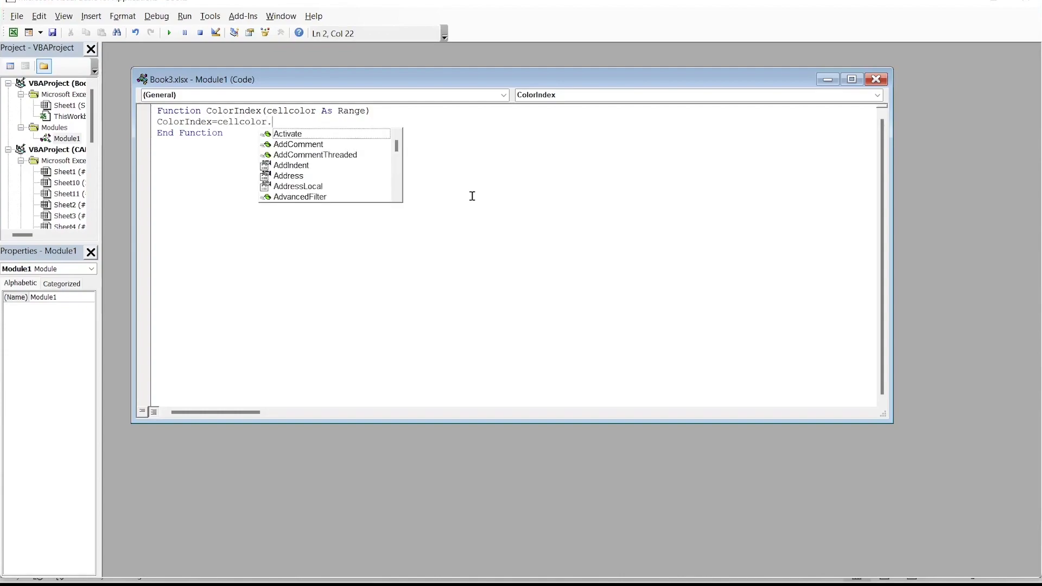
text(in)
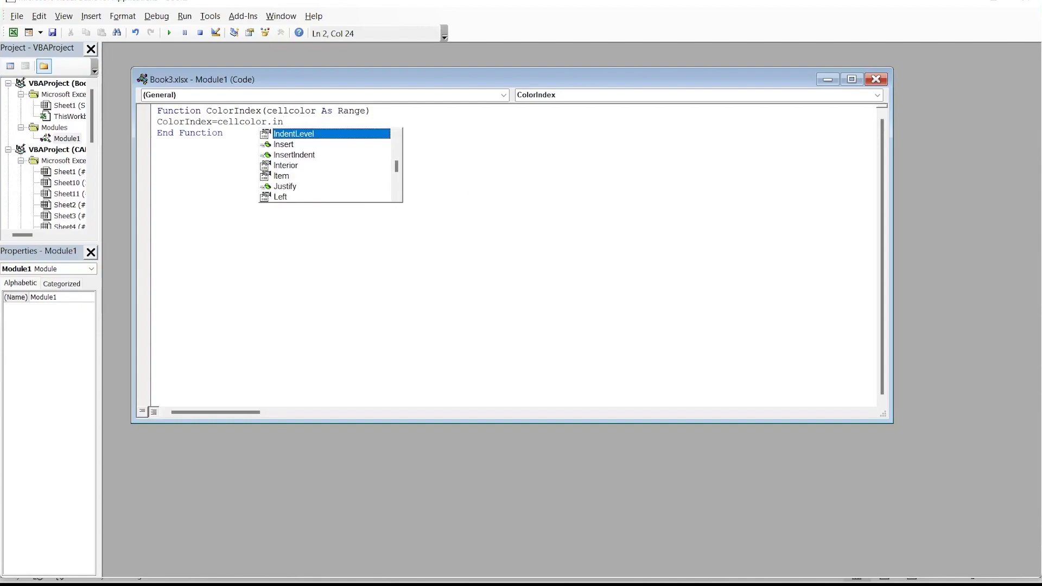
text(ter)
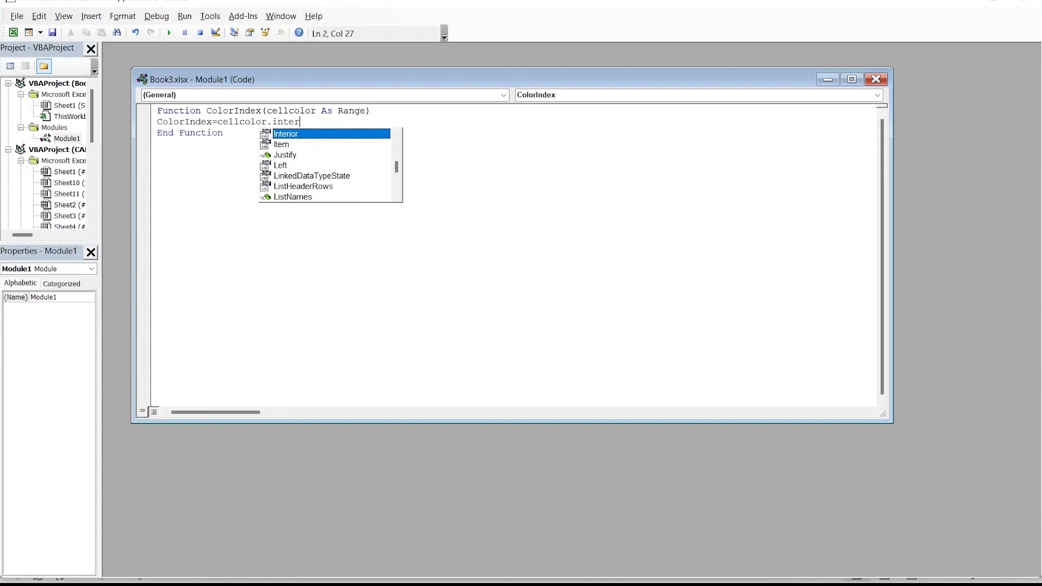
text(ior.)
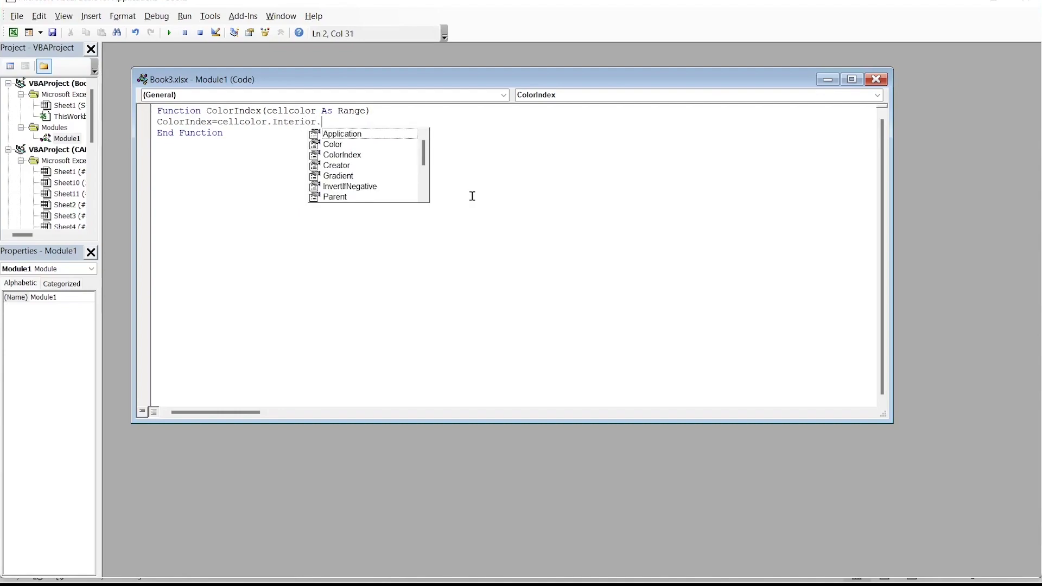
text(colo)
key(Down)
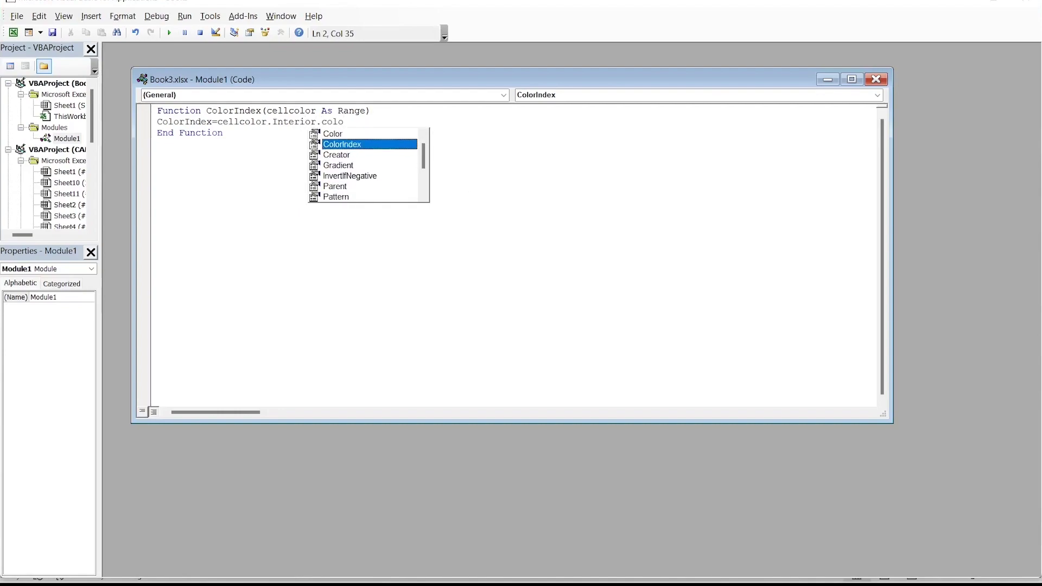
key(Return)
key(BackSpace)
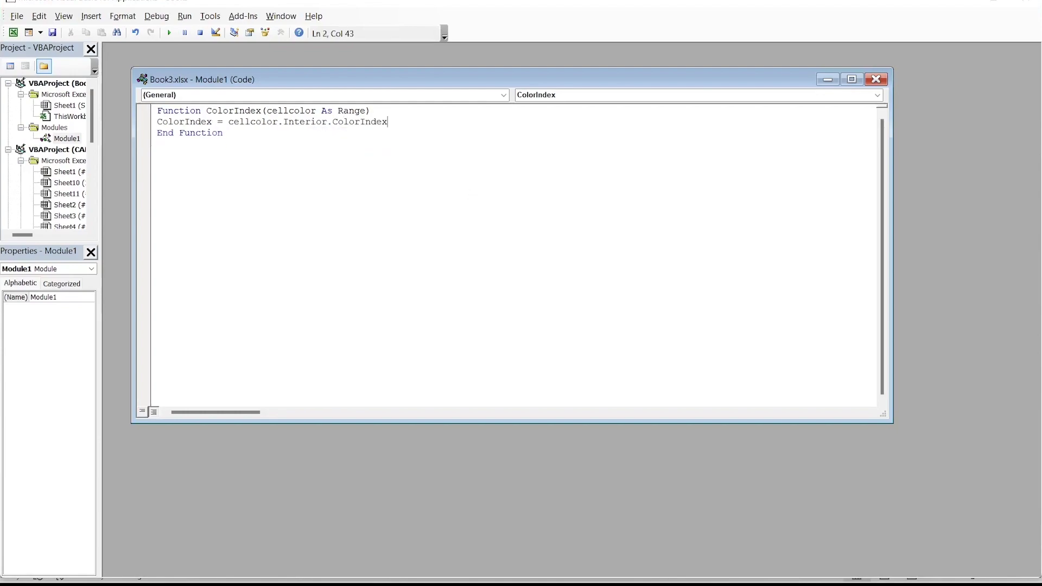
click(251, 147)
Back in the worksheet, enter =ColorIndex(B3) in C3.
key(alt+F11)
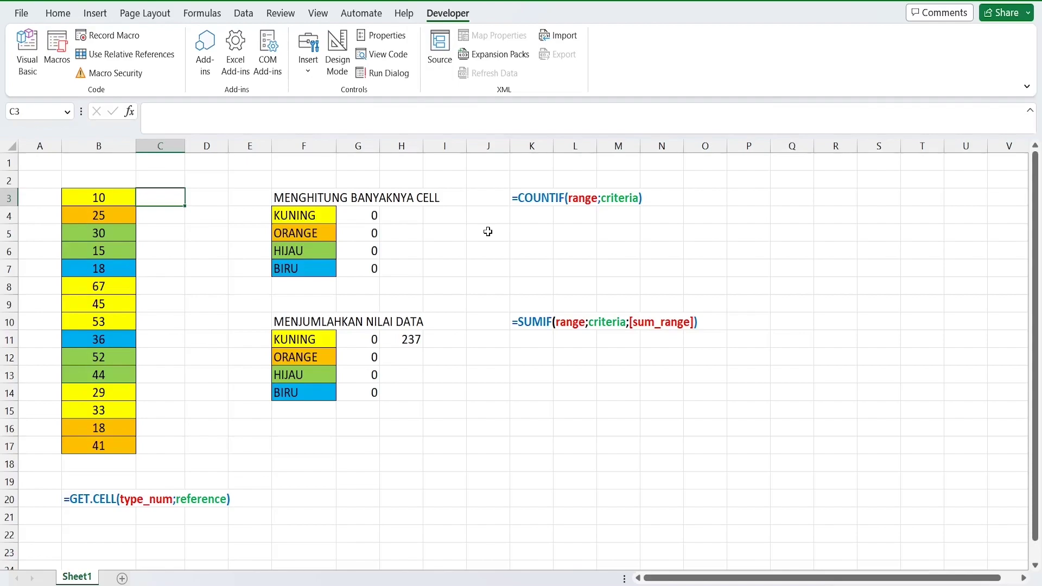
text(=)
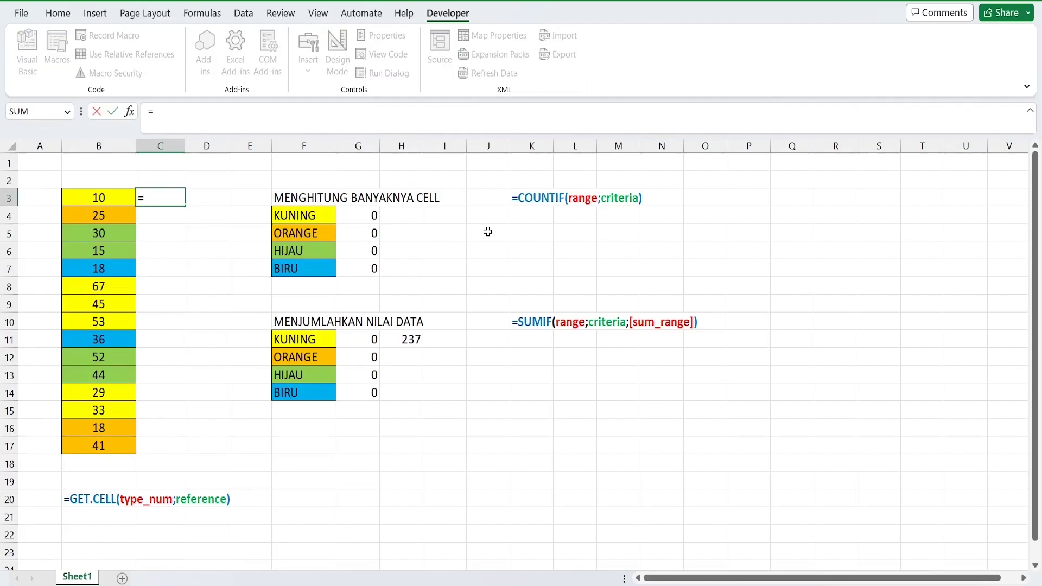
text(colo)
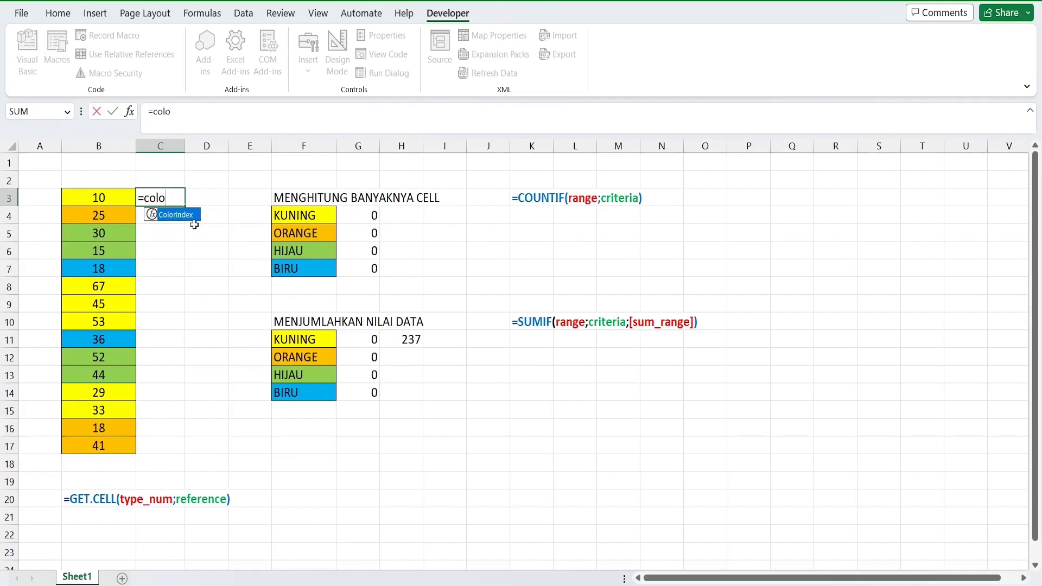
double_click(178, 214)
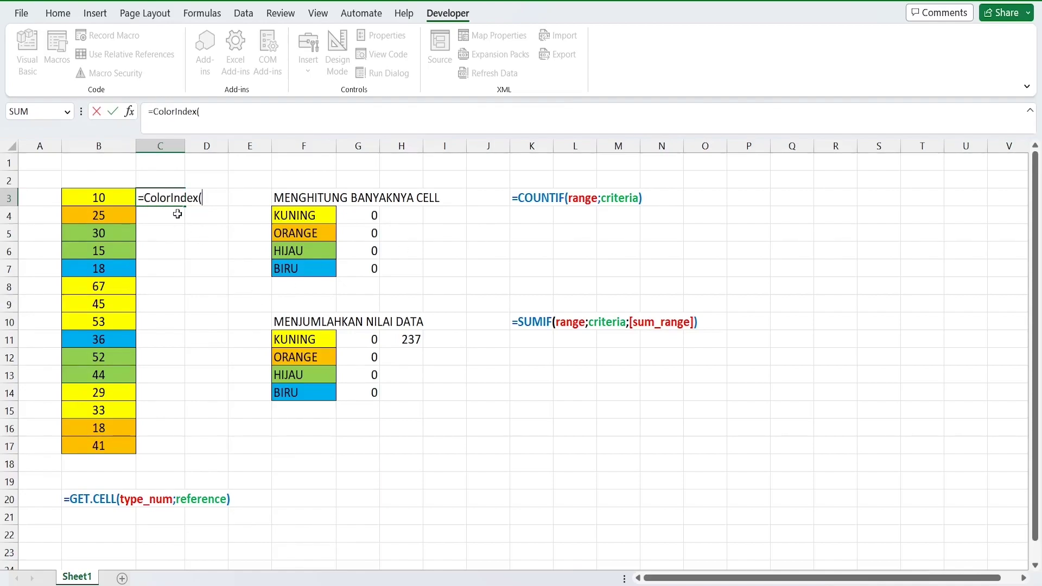
click(120, 197)
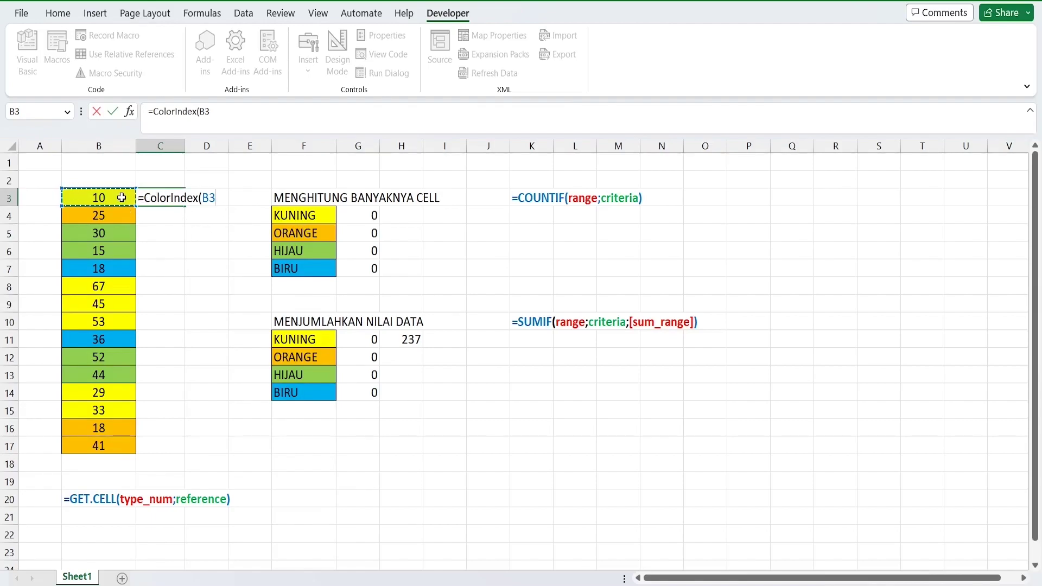
text())
key(Return)
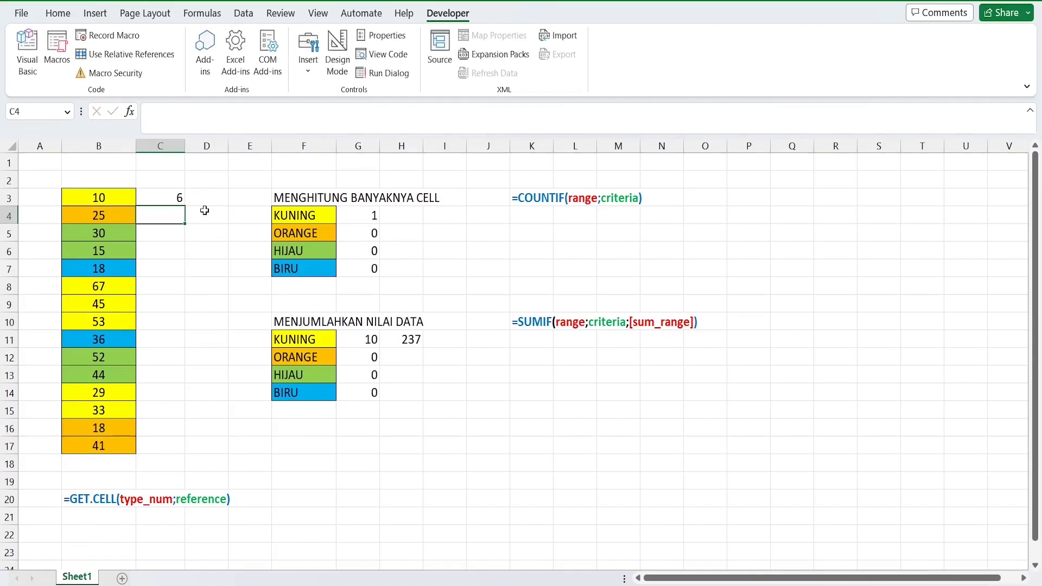
Copy the C3 formula down to C17 so counts read 6, 3, 4, 2.
click(158, 196)
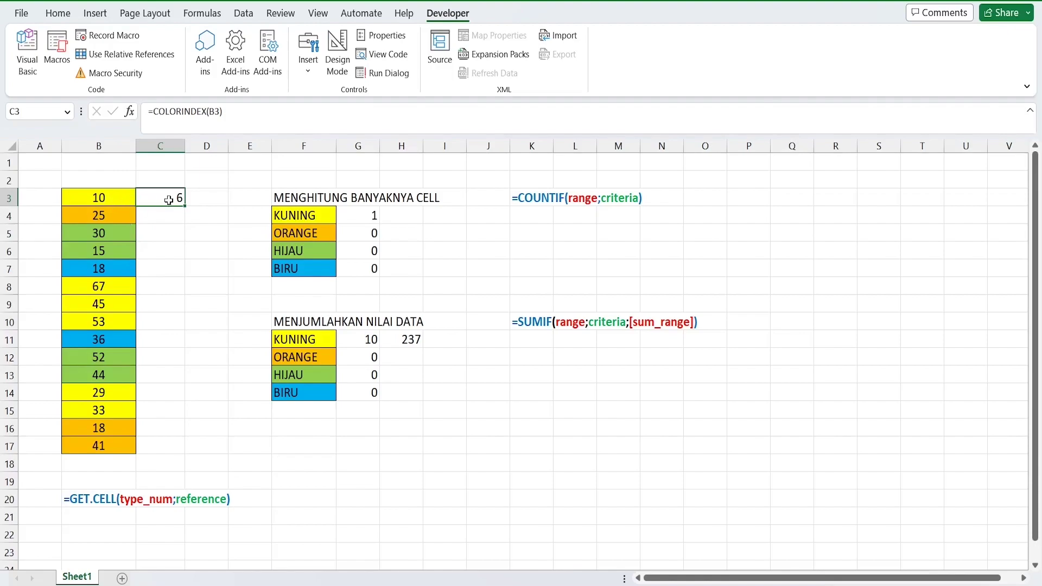
click(125, 196)
click(165, 198)
drag(185, 206, 201, 454)
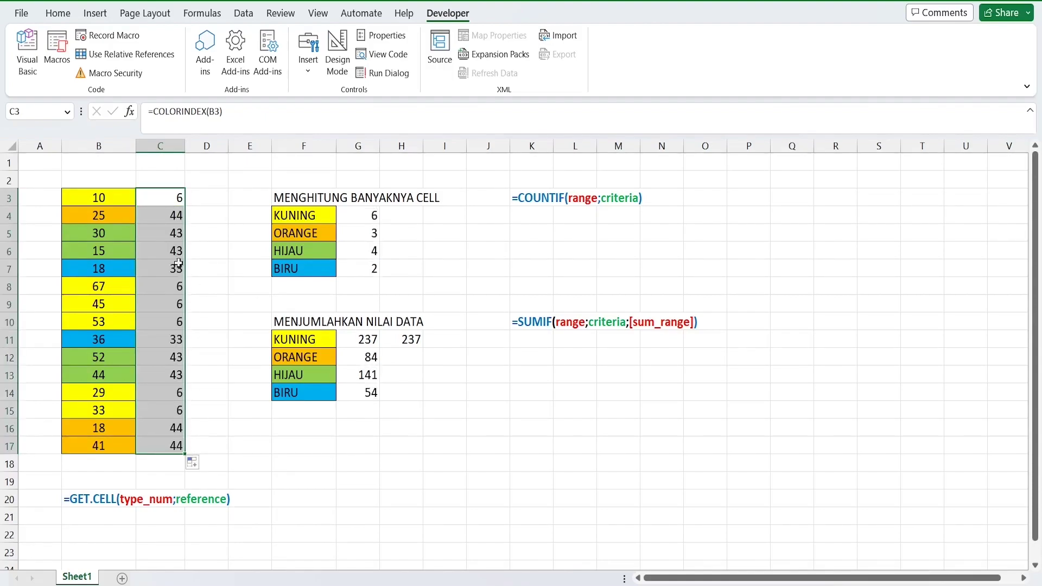
click(154, 218)
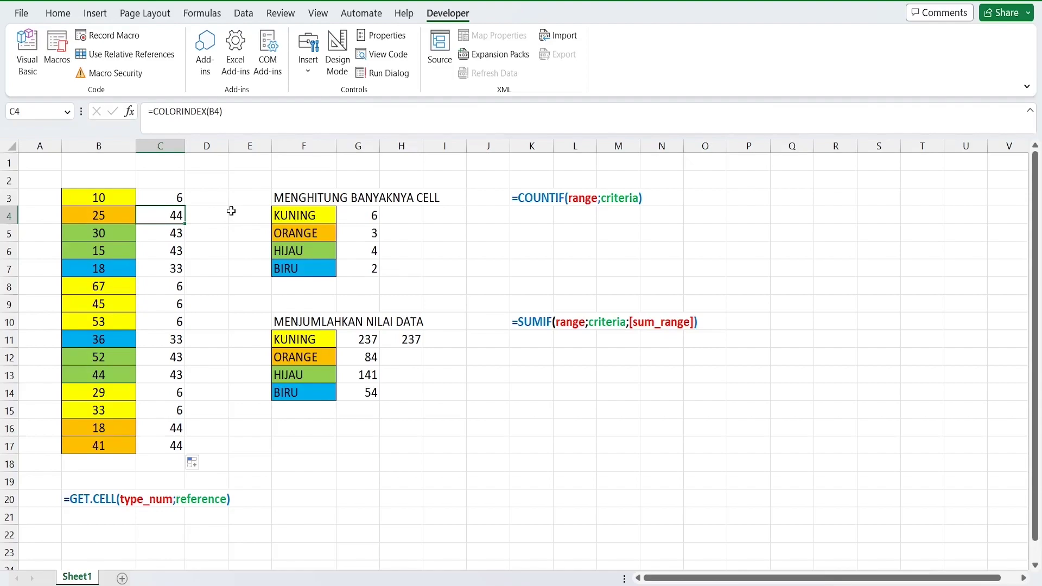
key(Left)
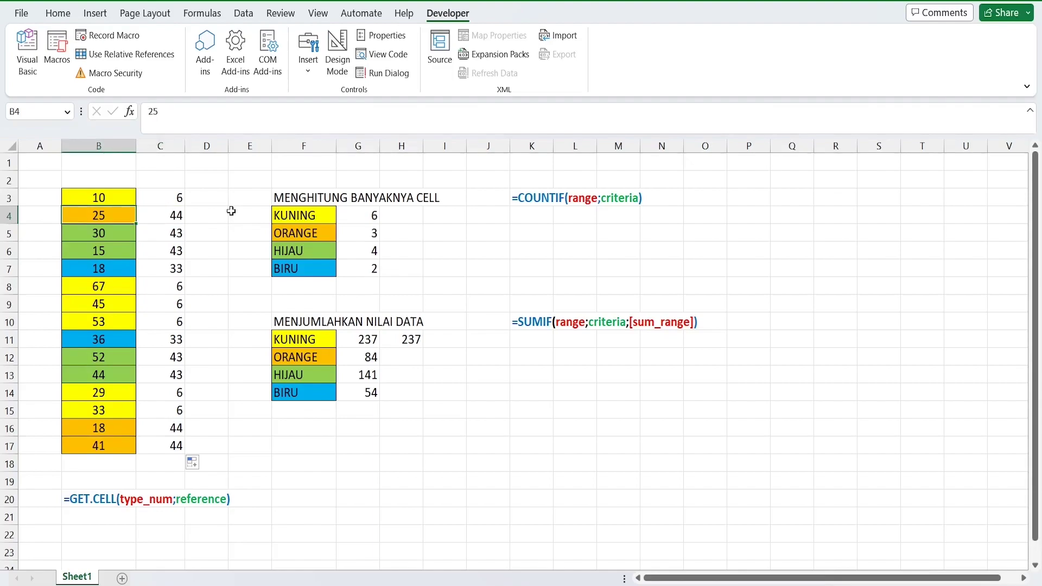
key(Up)
key(Right)
key(Left)
key(Down)
key(Right)
key(Left)
key(Down)
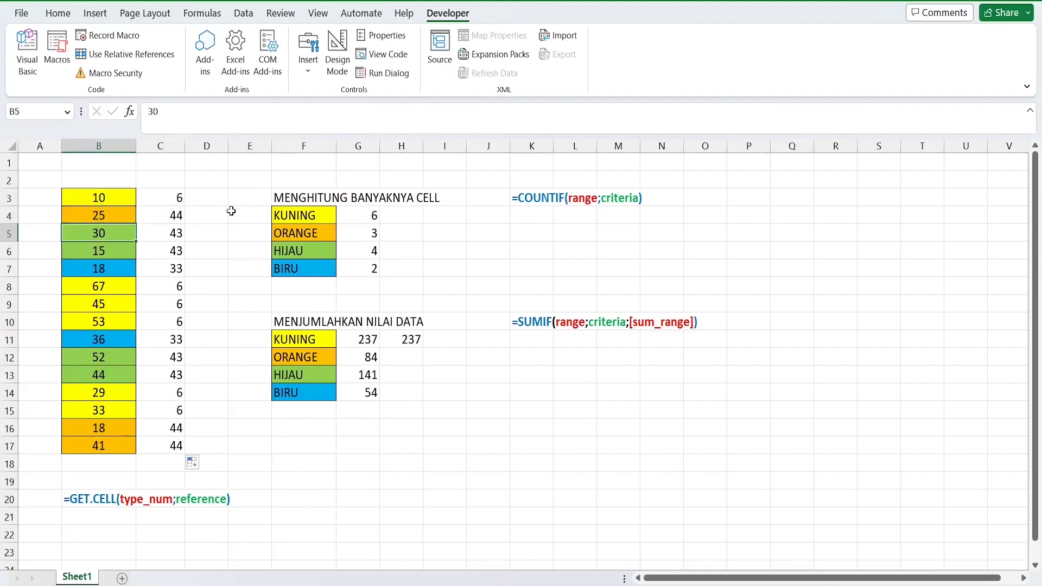
key(Right)
key(Left)
key(Down)
key(Down)
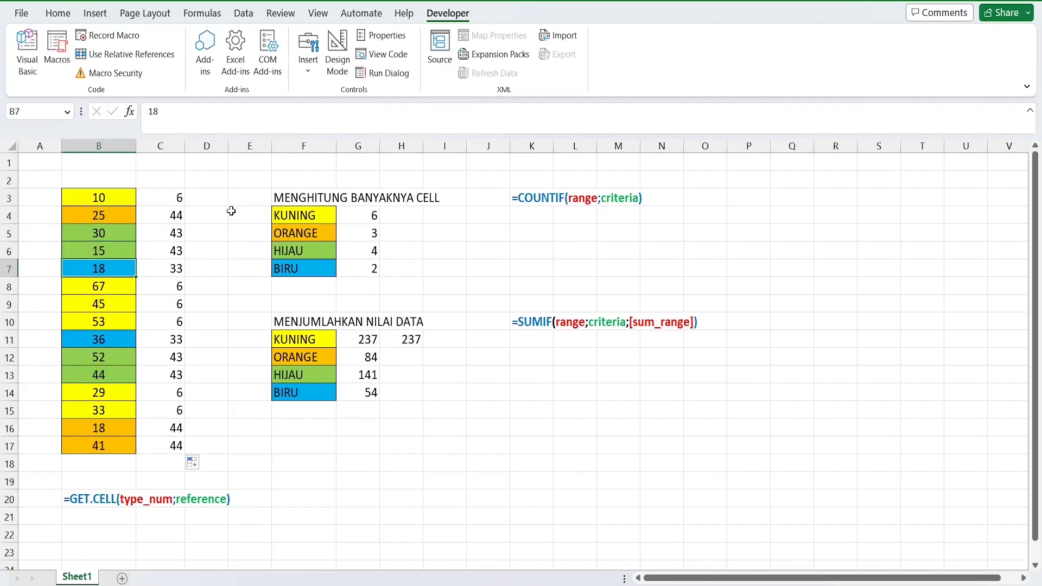
key(Right)
key(Left)
key(Right)
key(Right)
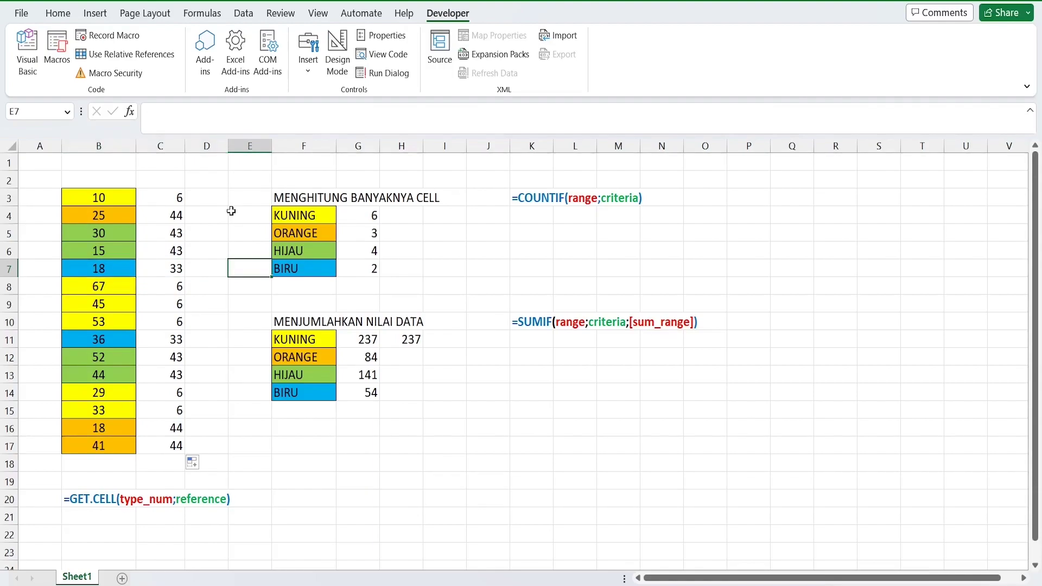
click(368, 217)
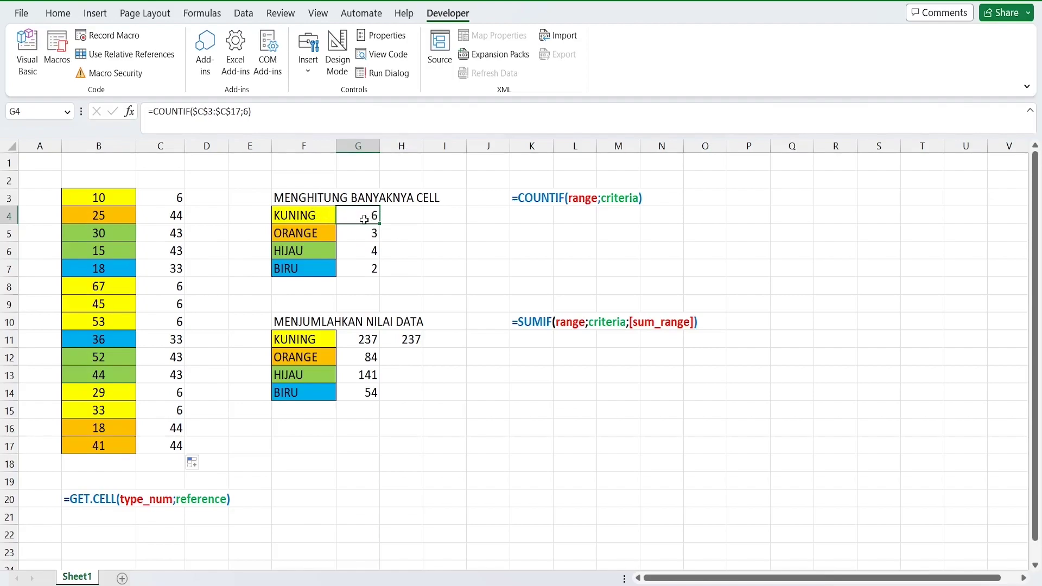
click(376, 250)
click(381, 339)
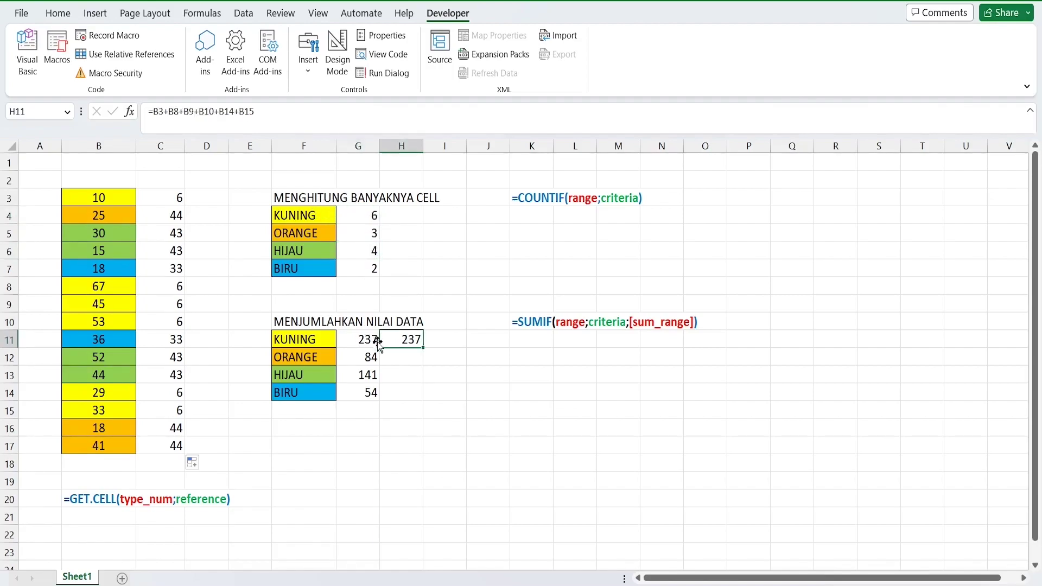
click(367, 374)
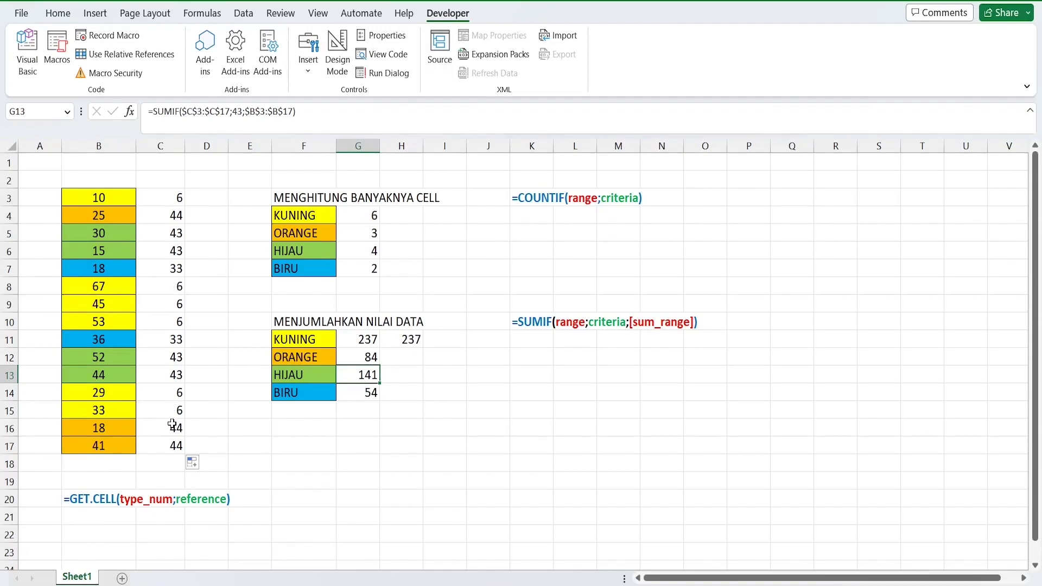
click(84, 194)
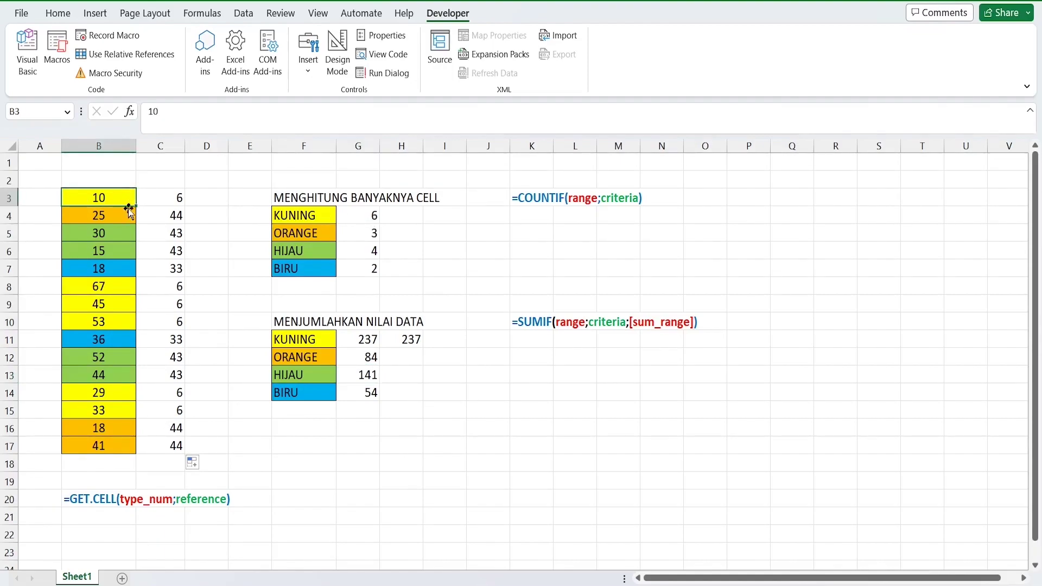
Change B3's fill colour from yellow to blue.
click(58, 13)
click(233, 65)
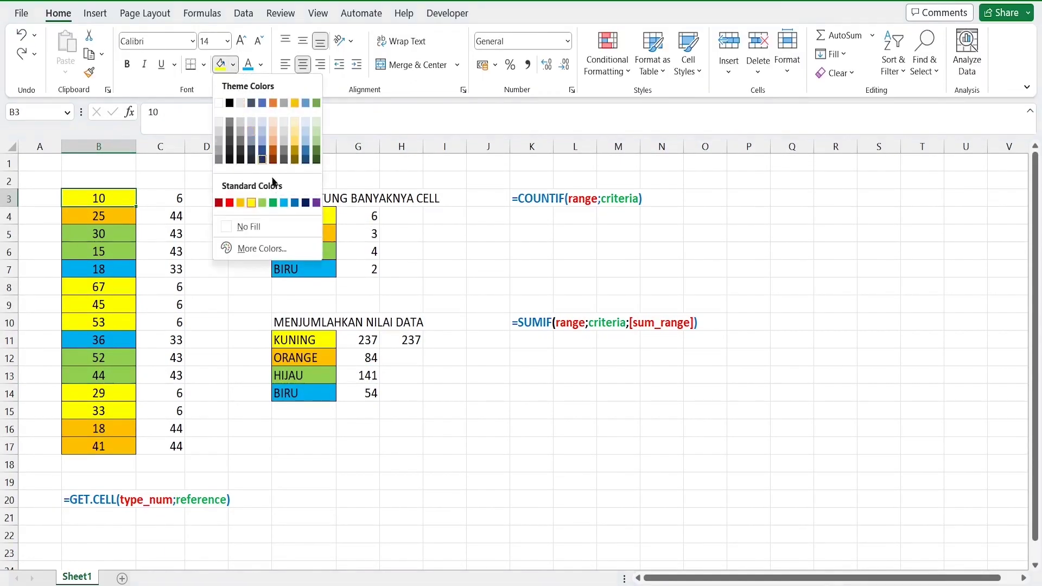
click(283, 202)
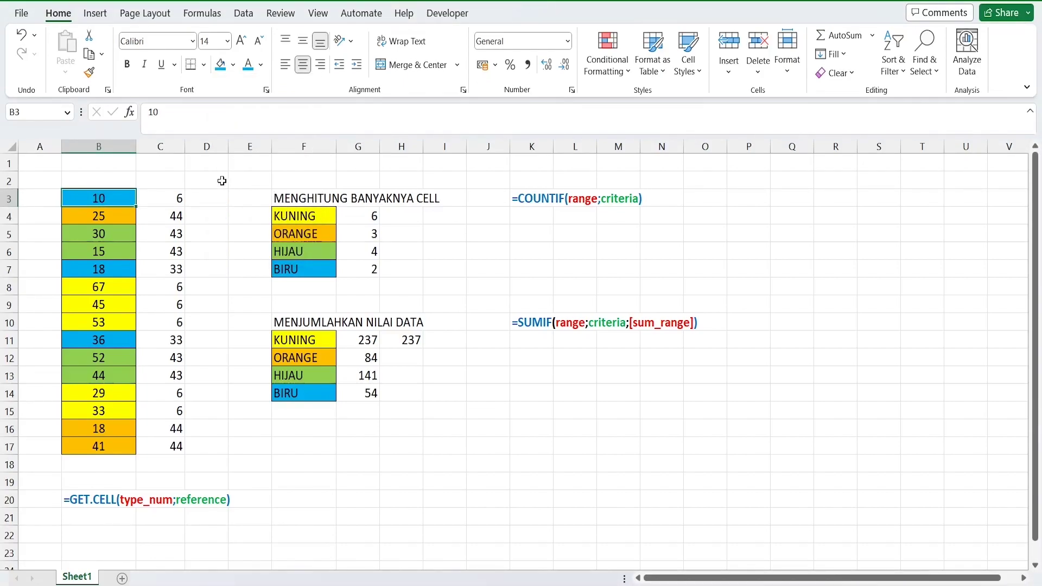
Re-enter =colorindex(B3) in C3 and fill it down, giving code 33.
click(162, 197)
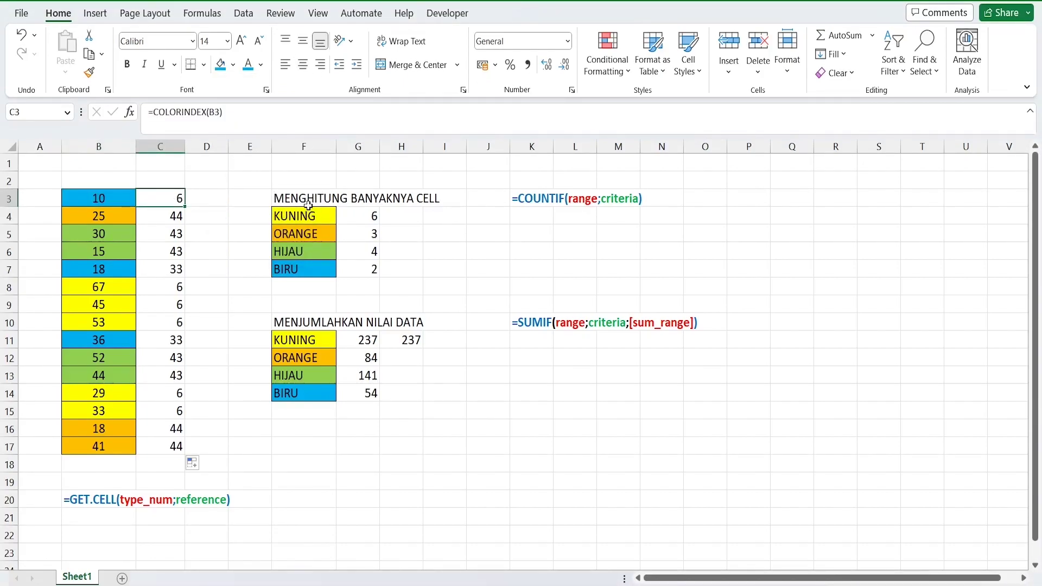
text(=col)
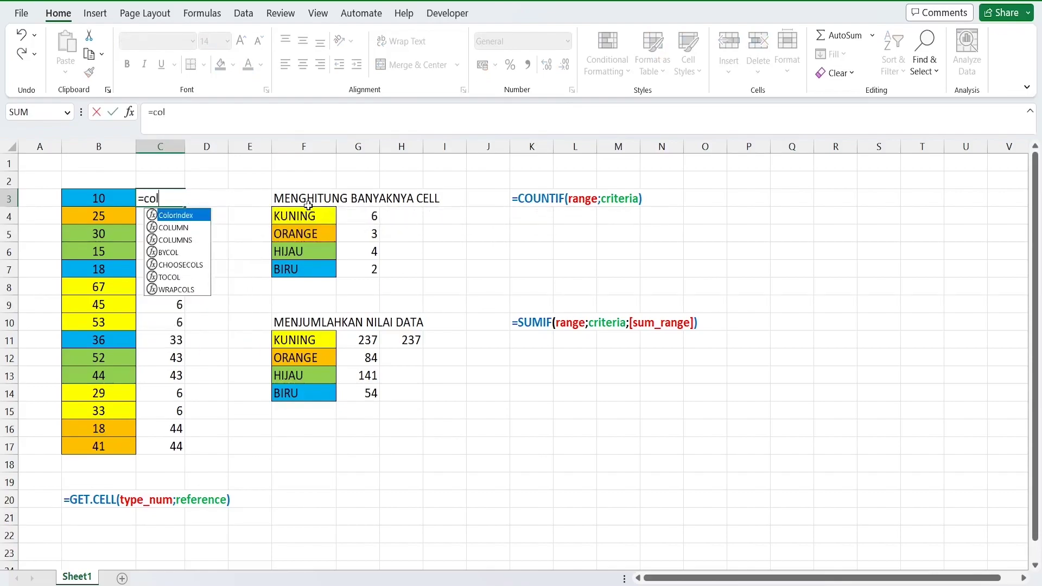
text(orindex()
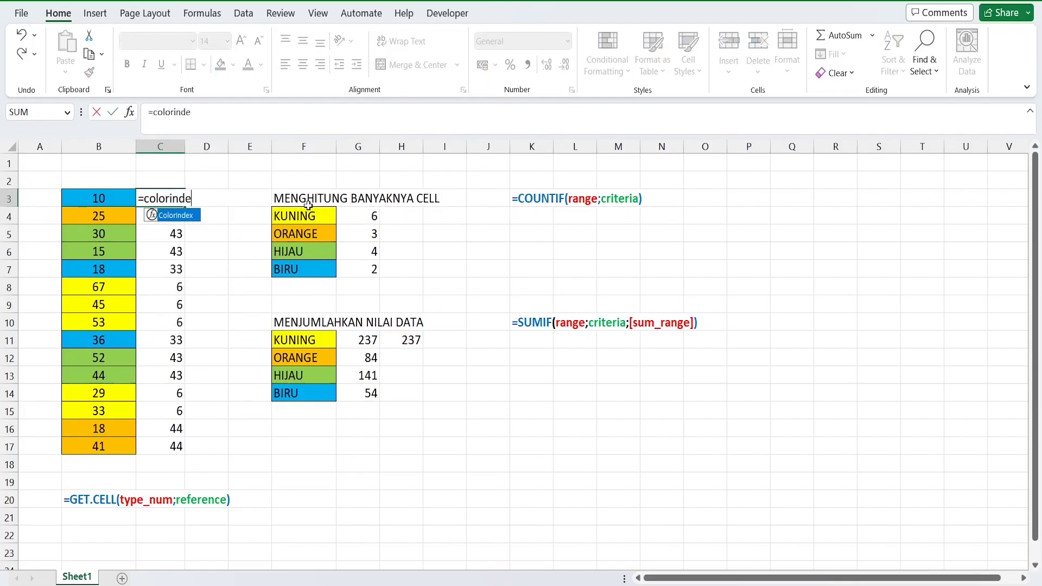
click(72, 197)
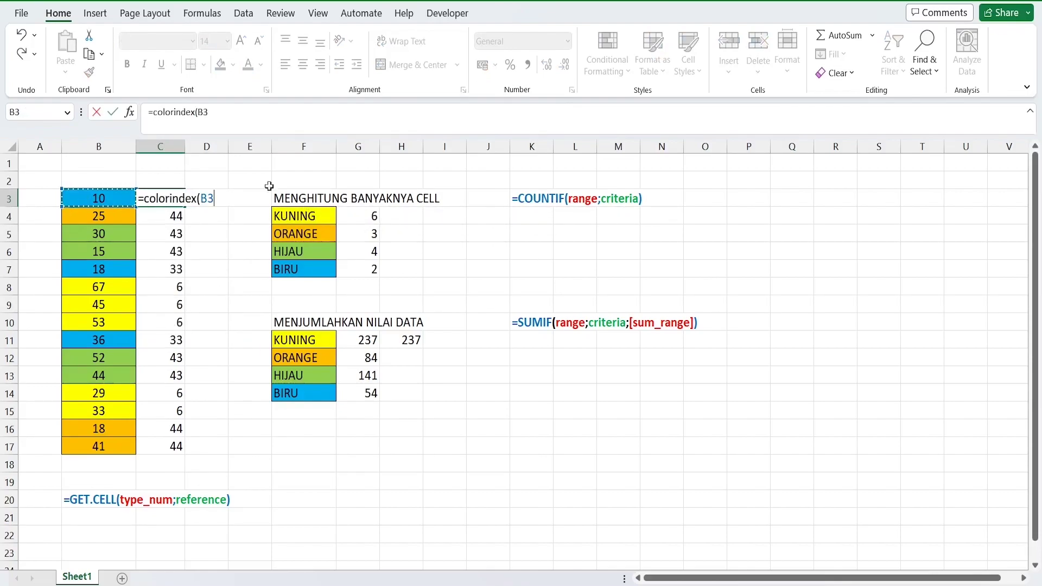
key(Return)
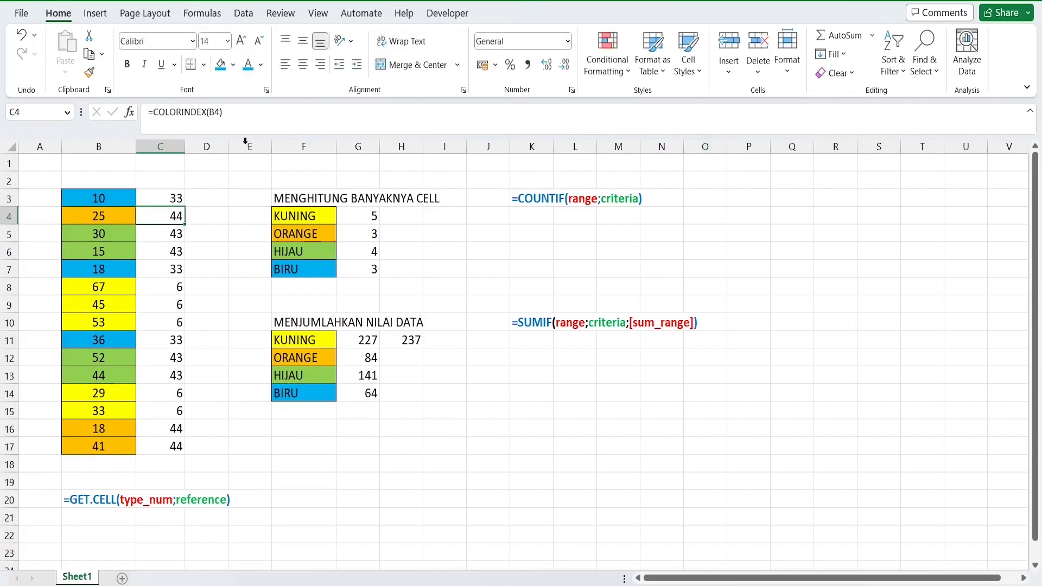
click(144, 201)
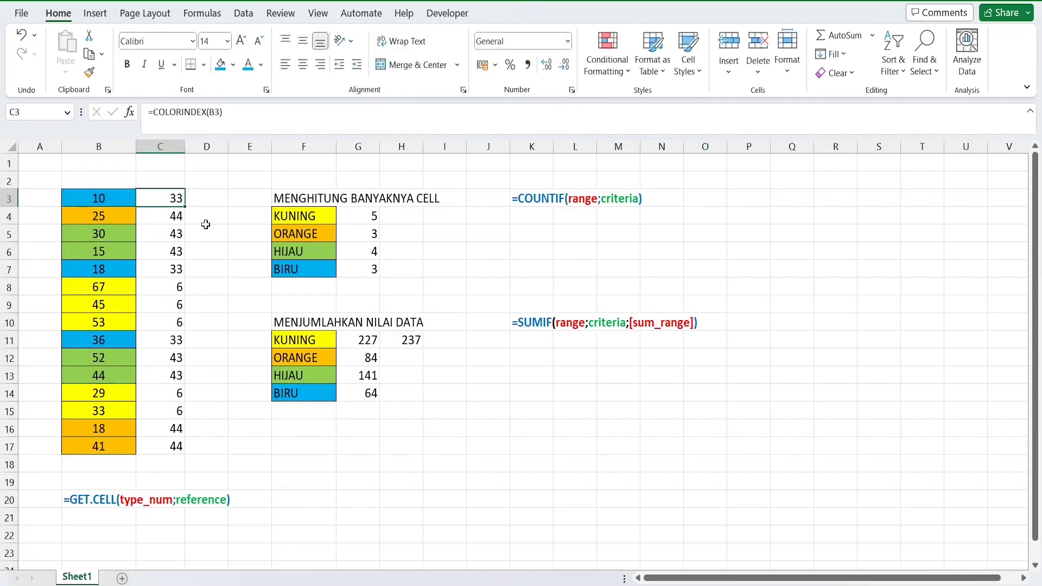
double_click(185, 207)
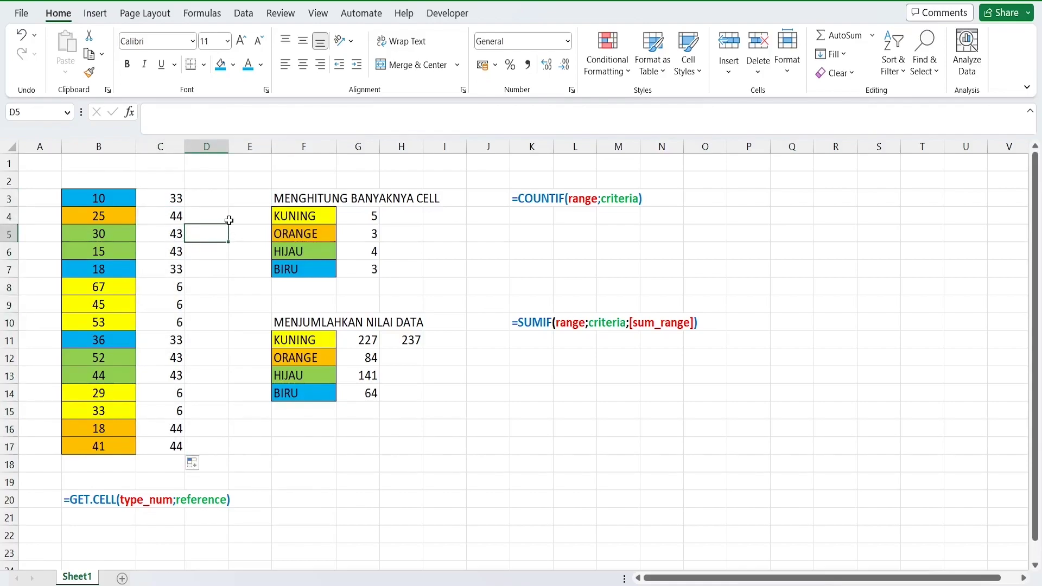
click(230, 218)
click(144, 212)
click(159, 201)
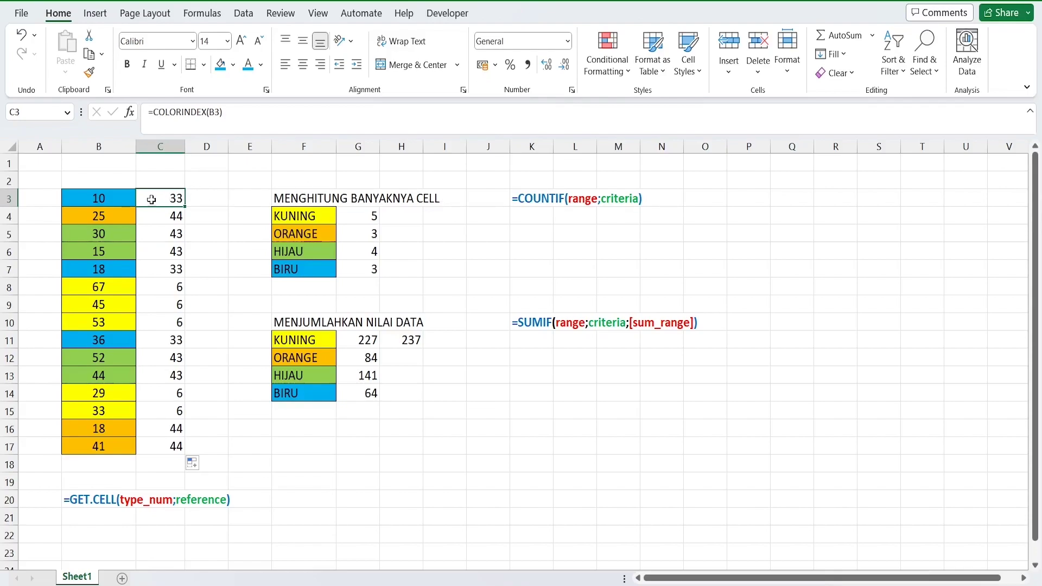
click(214, 192)
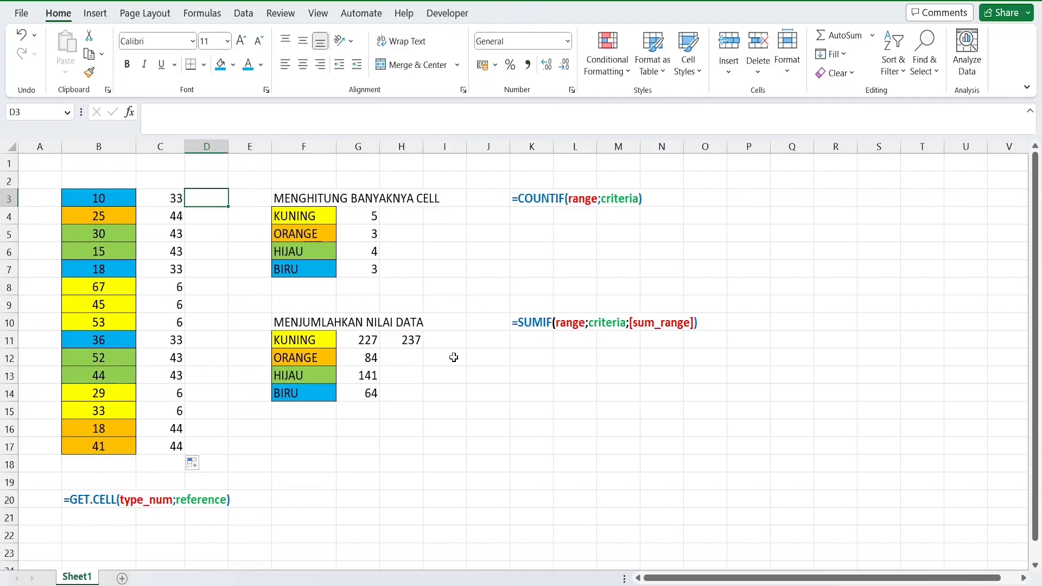